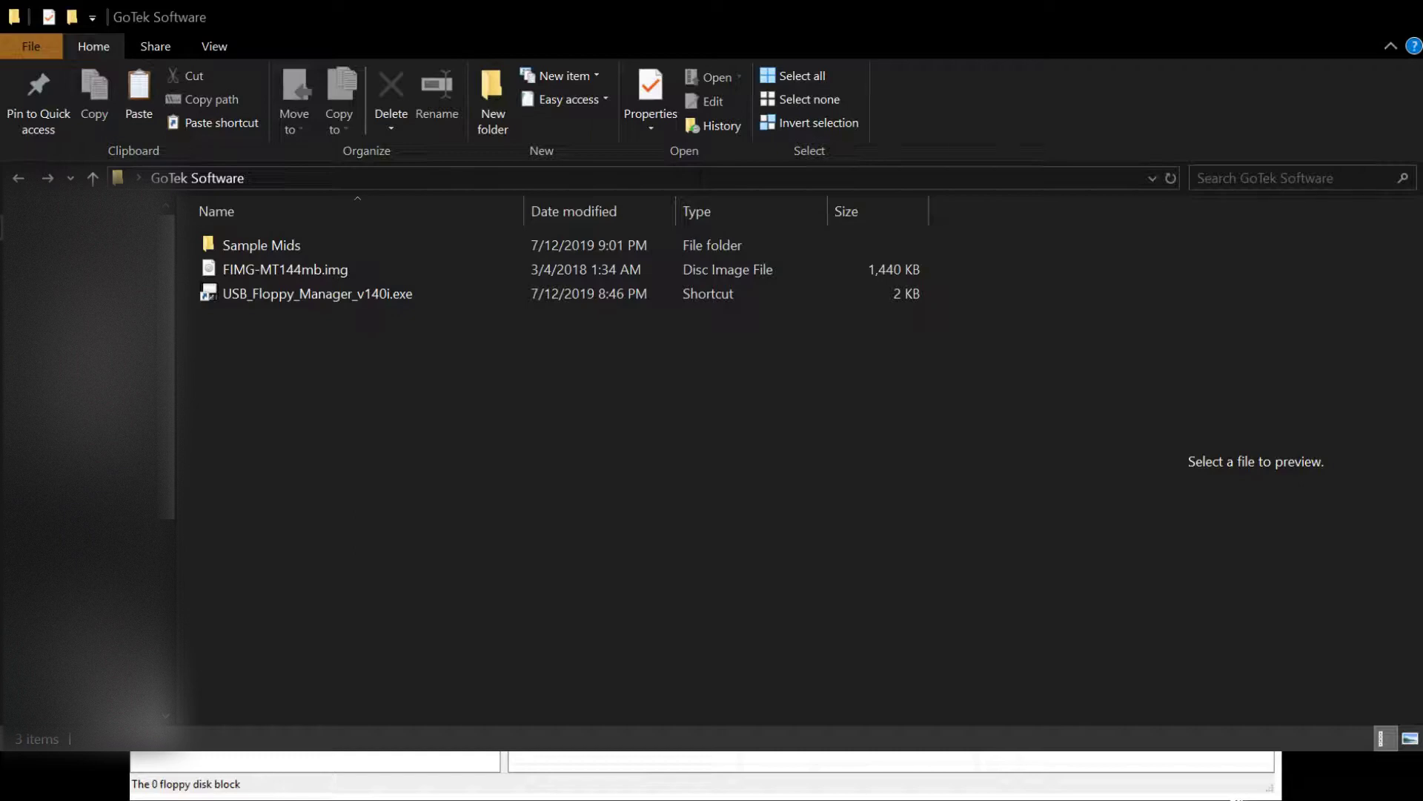
- Launch USB_Floppy_Manager_v140i.exe from File Explorer to start Batch Manage Tool V1.40
{"action": "left_click", "coordinate": [293, 301]}
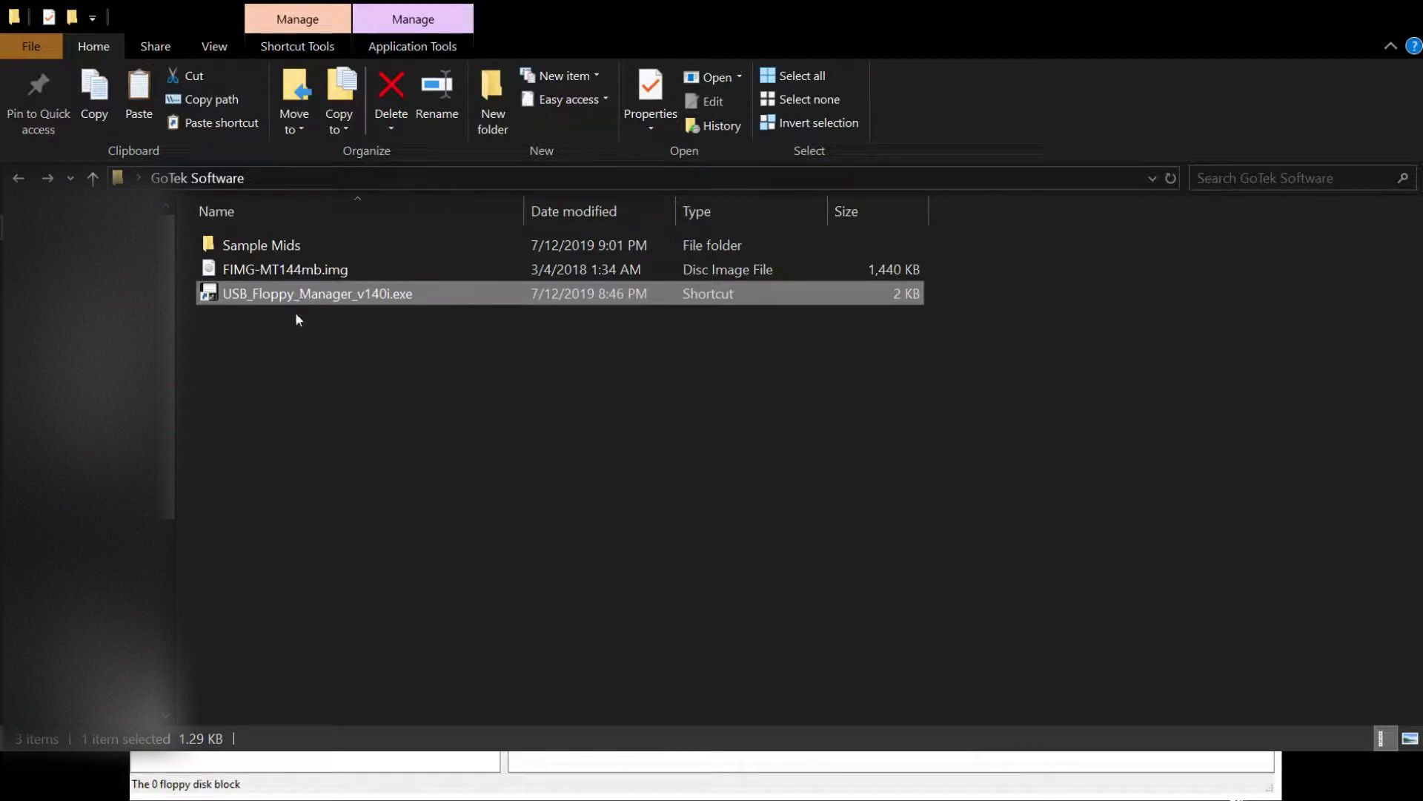
{"action": "left_click", "coordinate": [289, 271]}
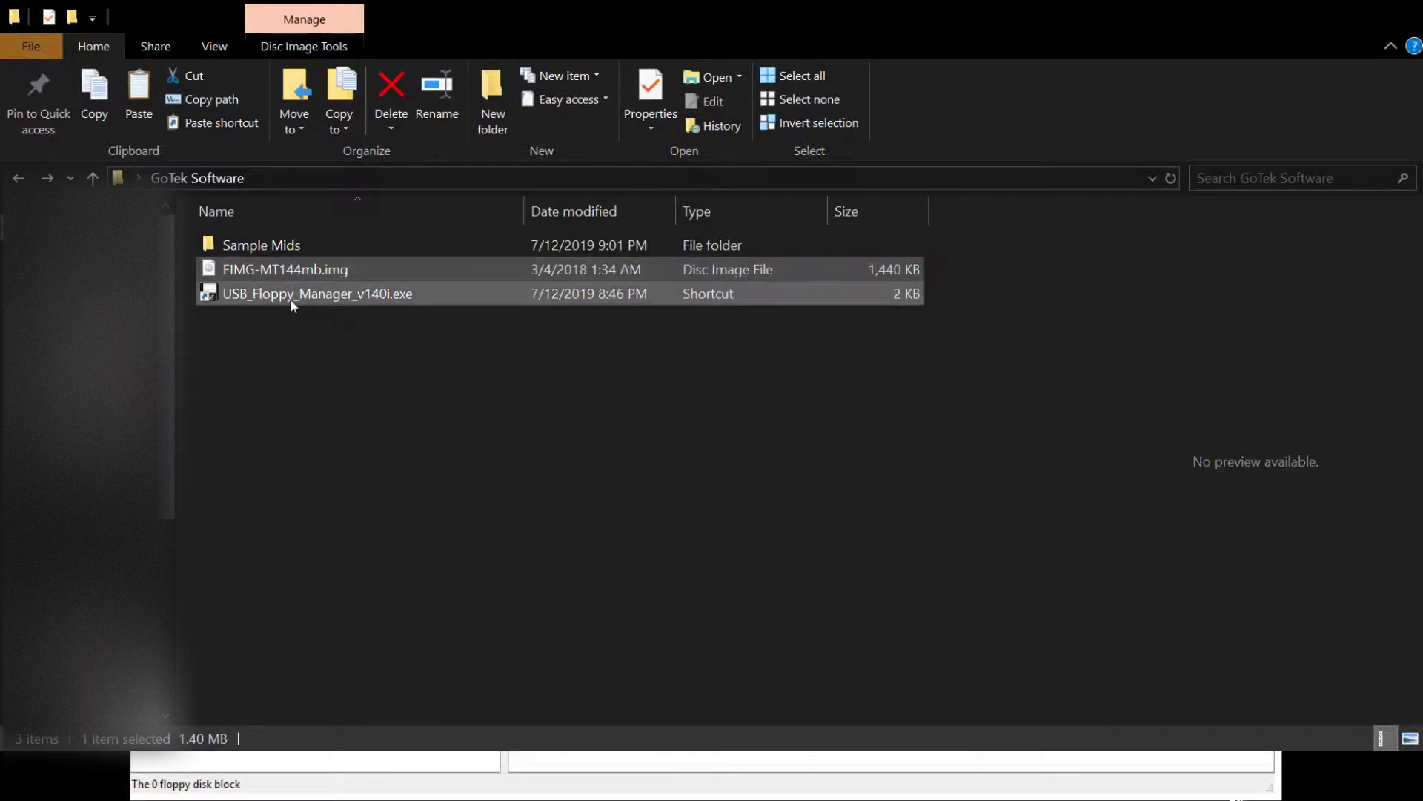
{"action": "left_click", "coordinate": [291, 295]}
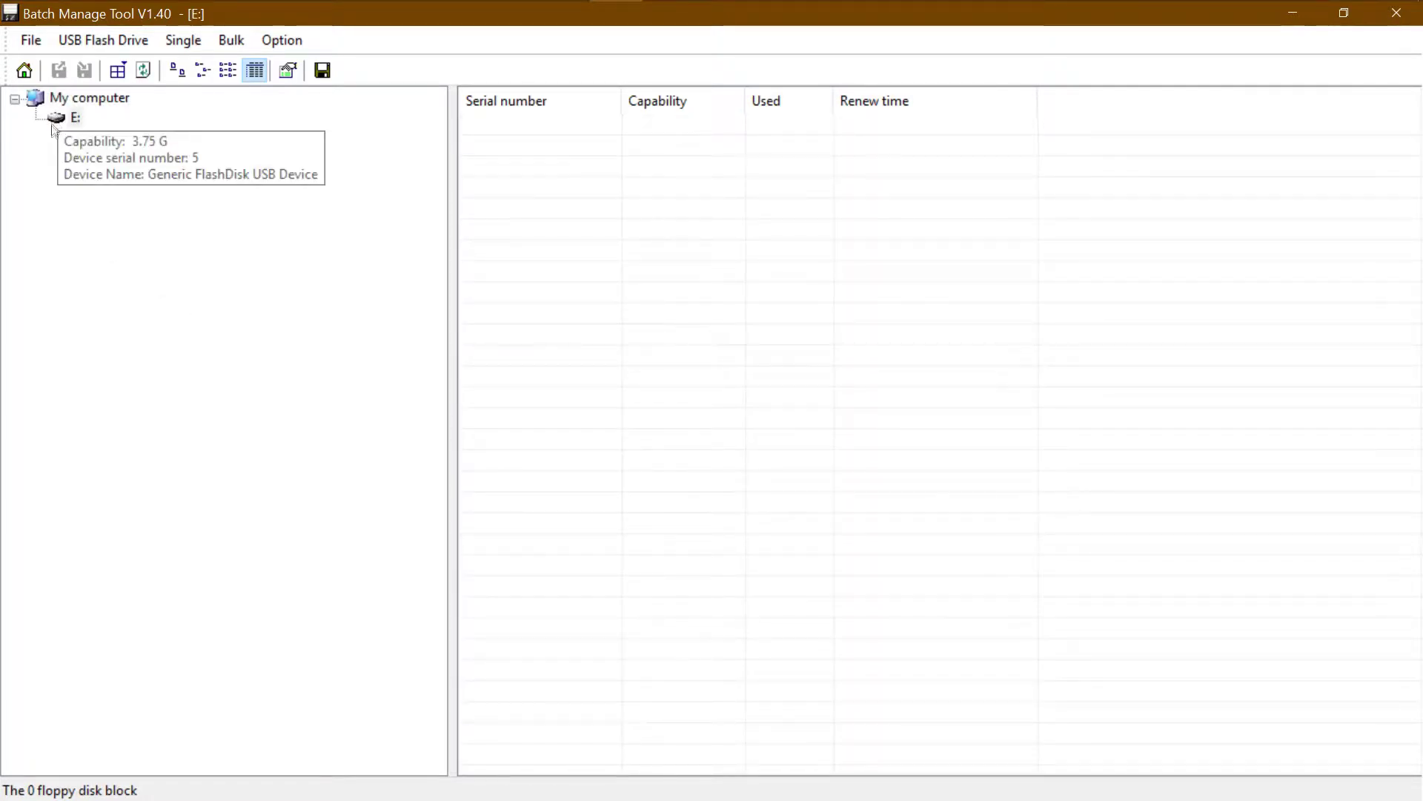
- Select the 3.75 G Generic FlashDisk drive E: under My computer
{"action": "mouse_move", "coordinate": [54, 125]}
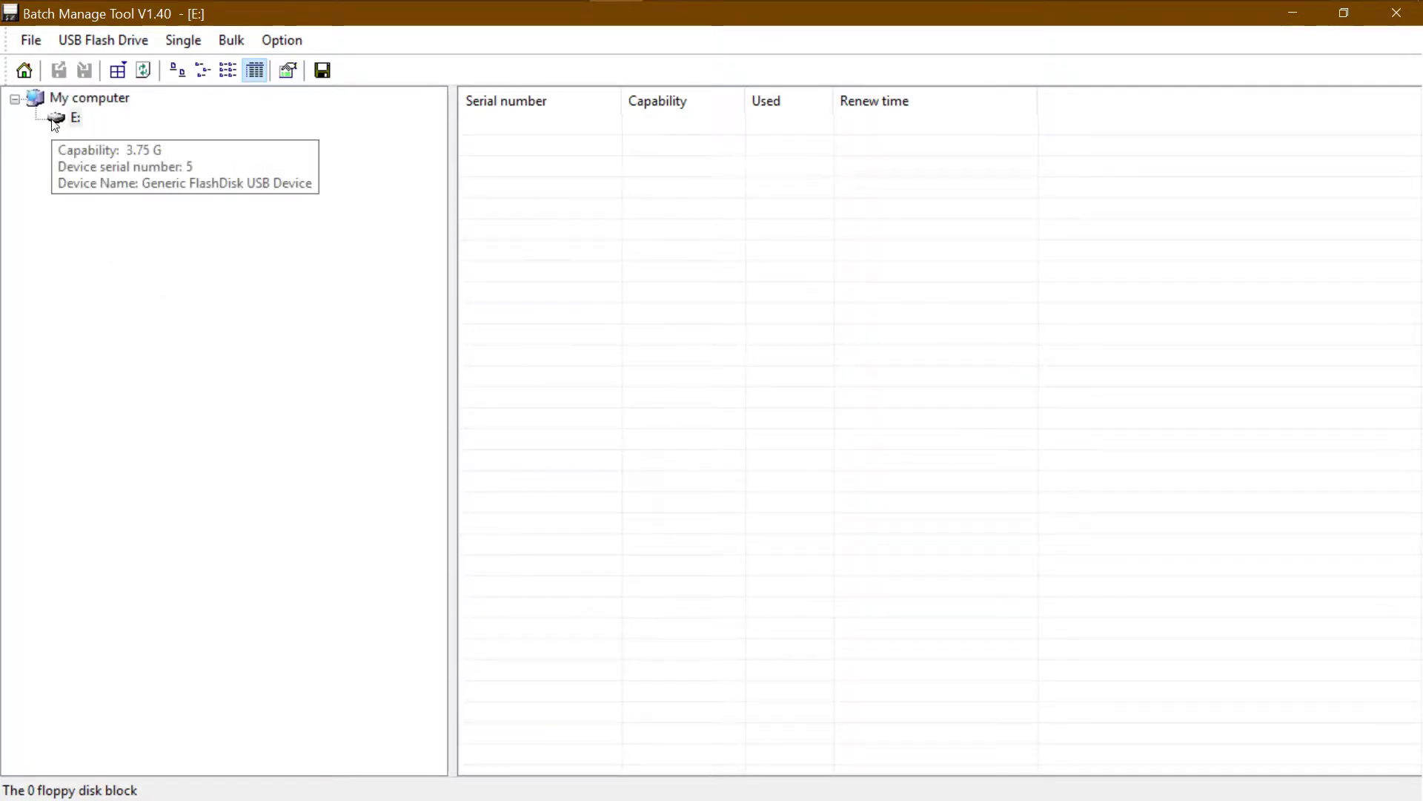
{"action": "left_click", "coordinate": [57, 123]}
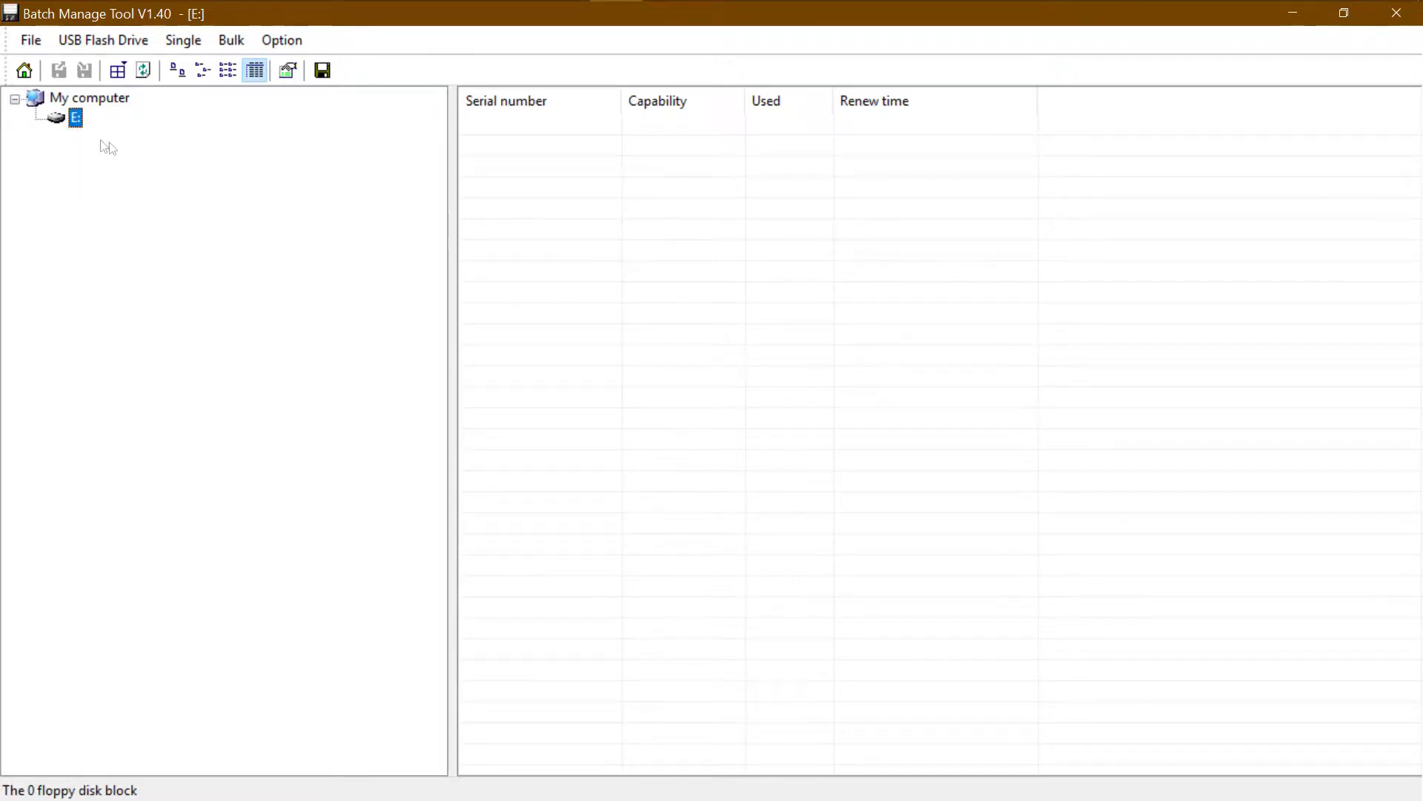
{"action": "mouse_move", "coordinate": [54, 123]}
{"action": "left_click", "coordinate": [103, 49]}
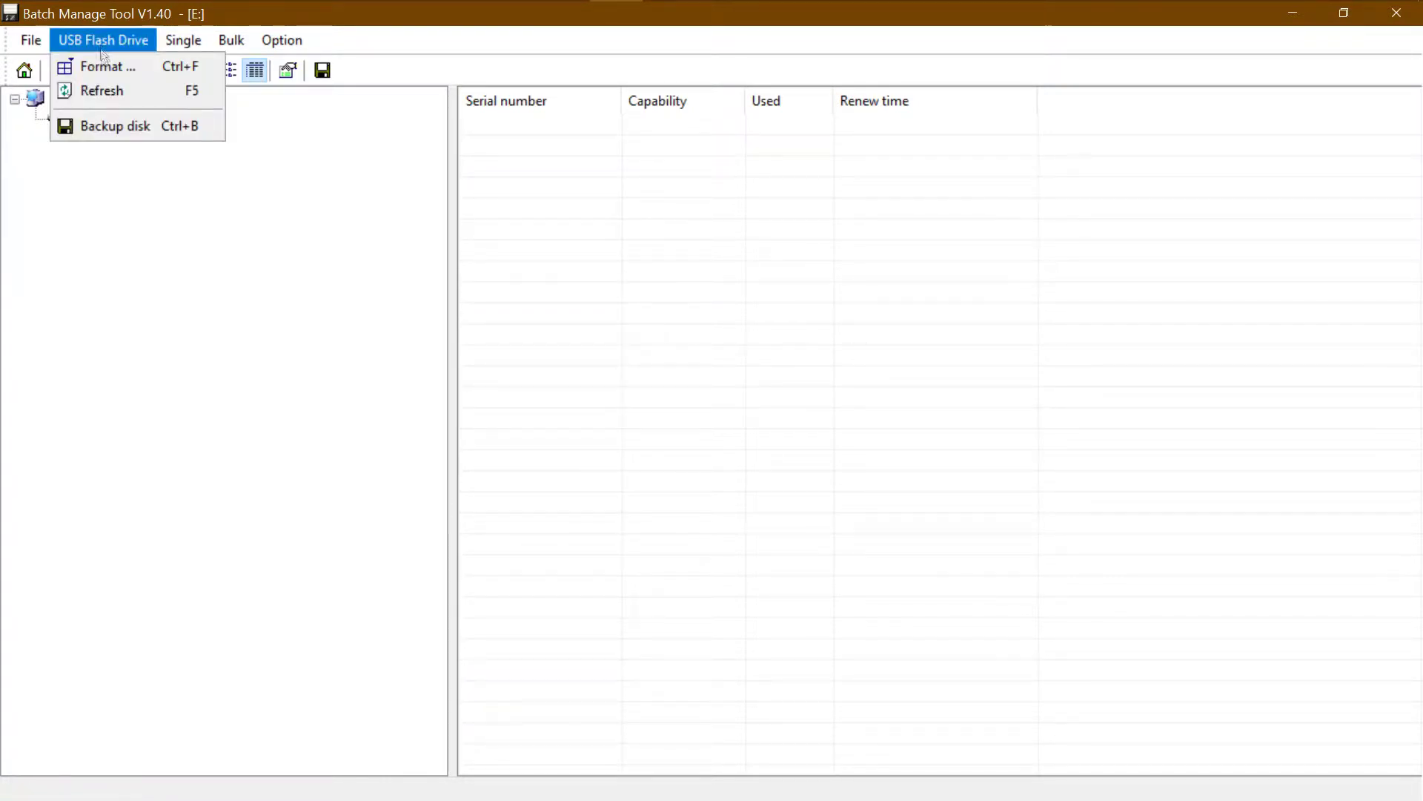
- Quick-format drive E: into 100 floppies of 1.44M, accepting the data-loss warning
{"action": "left_click", "coordinate": [109, 64]}
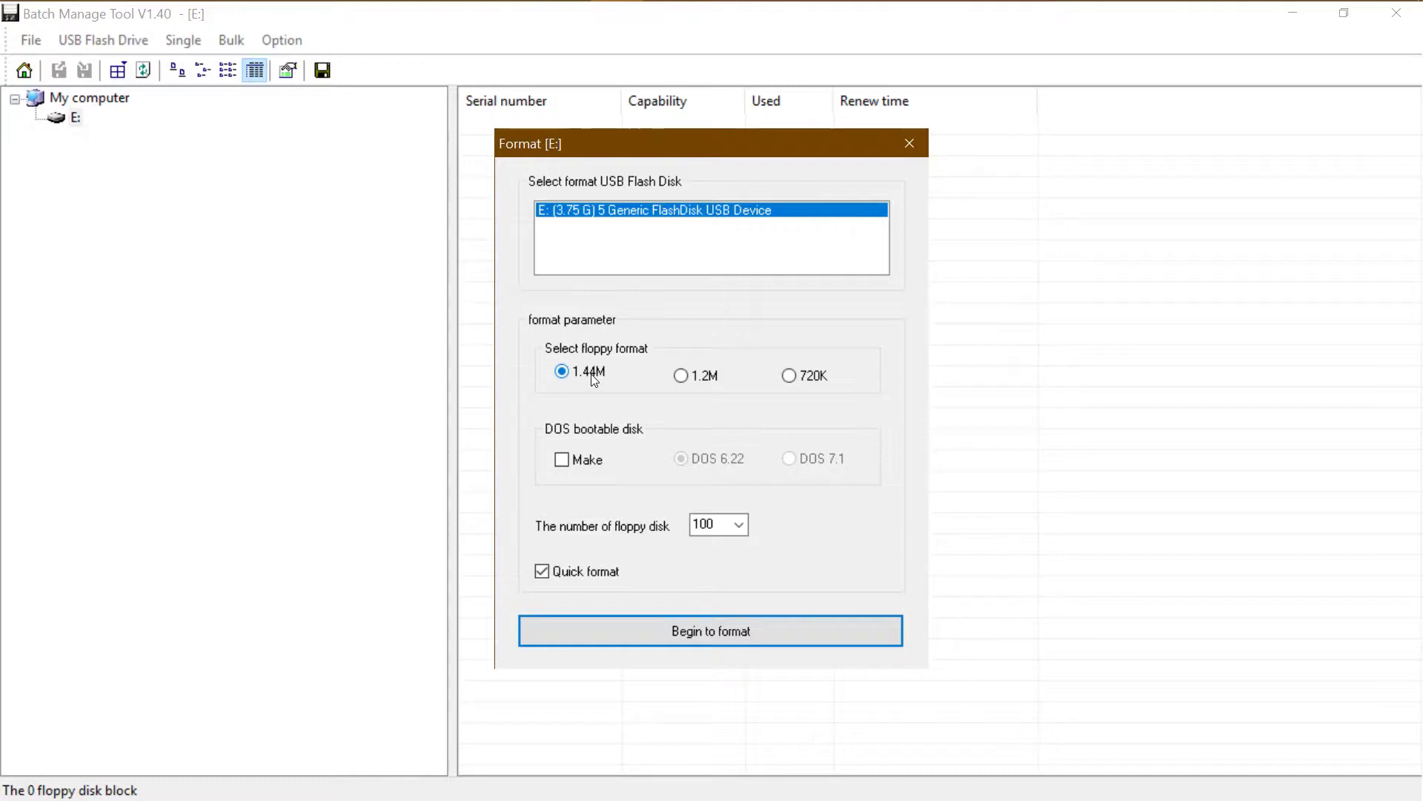
{"action": "left_click", "coordinate": [713, 521]}
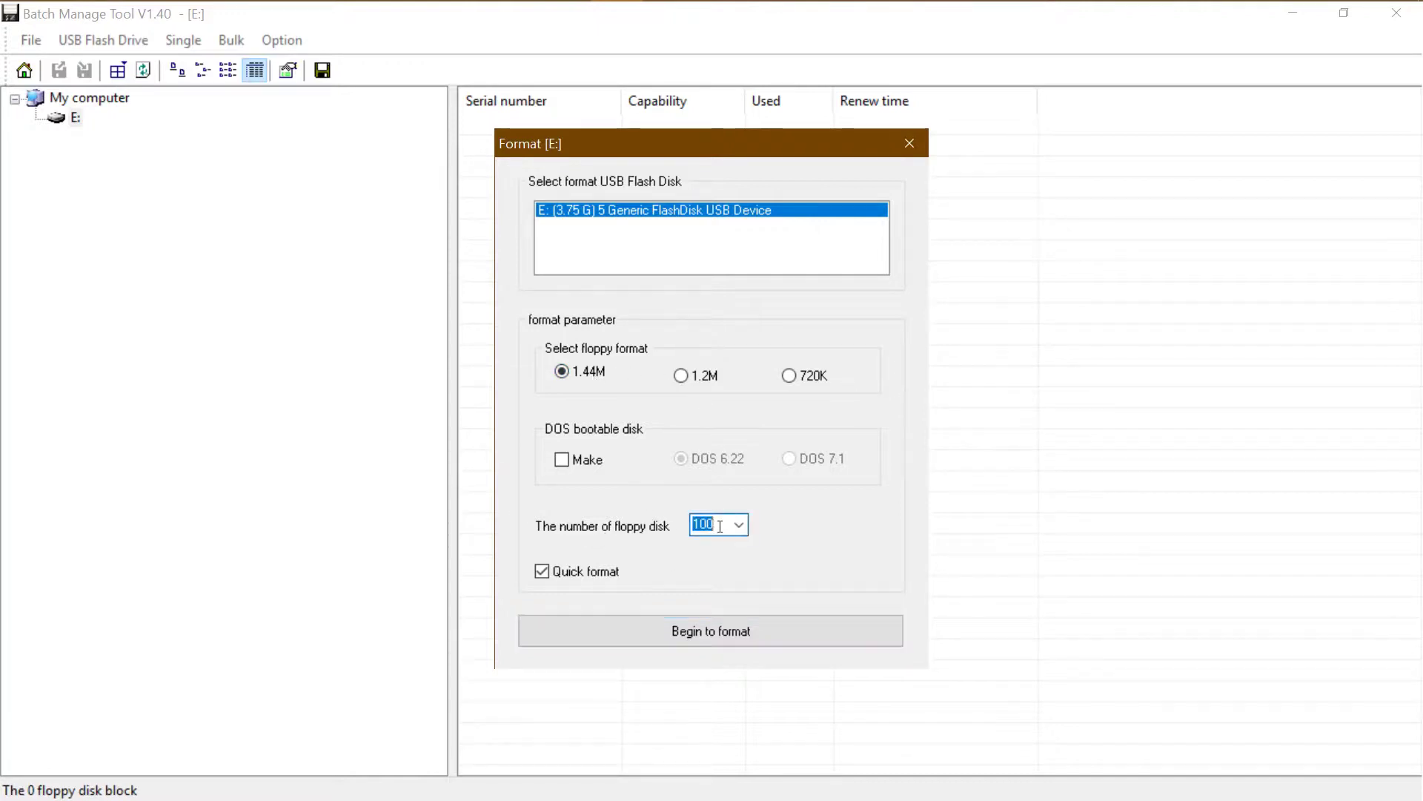
{"action": "left_click", "coordinate": [722, 528]}
{"action": "left_click", "coordinate": [739, 525]}
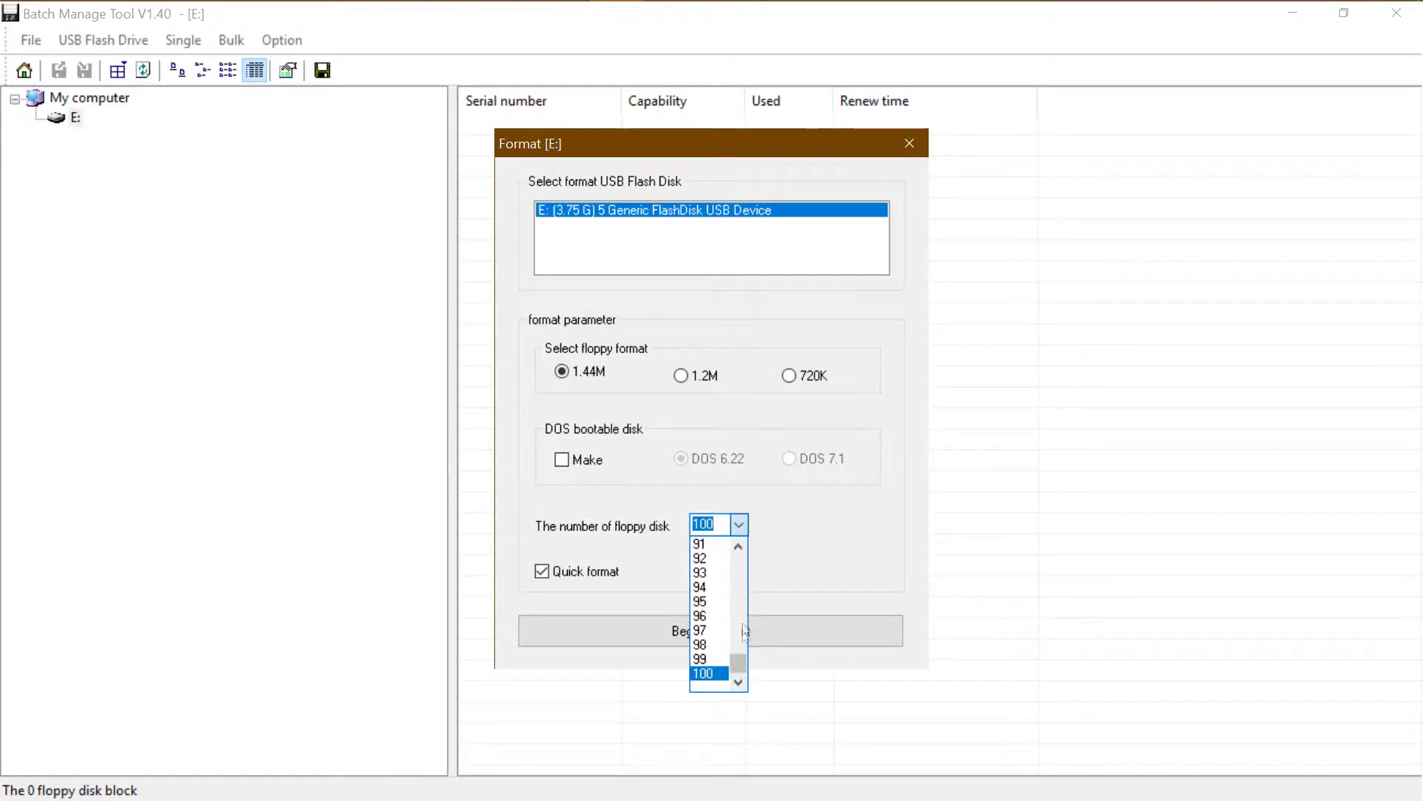
{"action": "mouse_move", "coordinate": [741, 660]}
{"action": "left_mouse_down"}
{"action": "mouse_move", "coordinate": [738, 559]}
{"action": "mouse_move", "coordinate": [739, 664]}
{"action": "left_mouse_up"}
{"action": "left_click", "coordinate": [714, 673]}
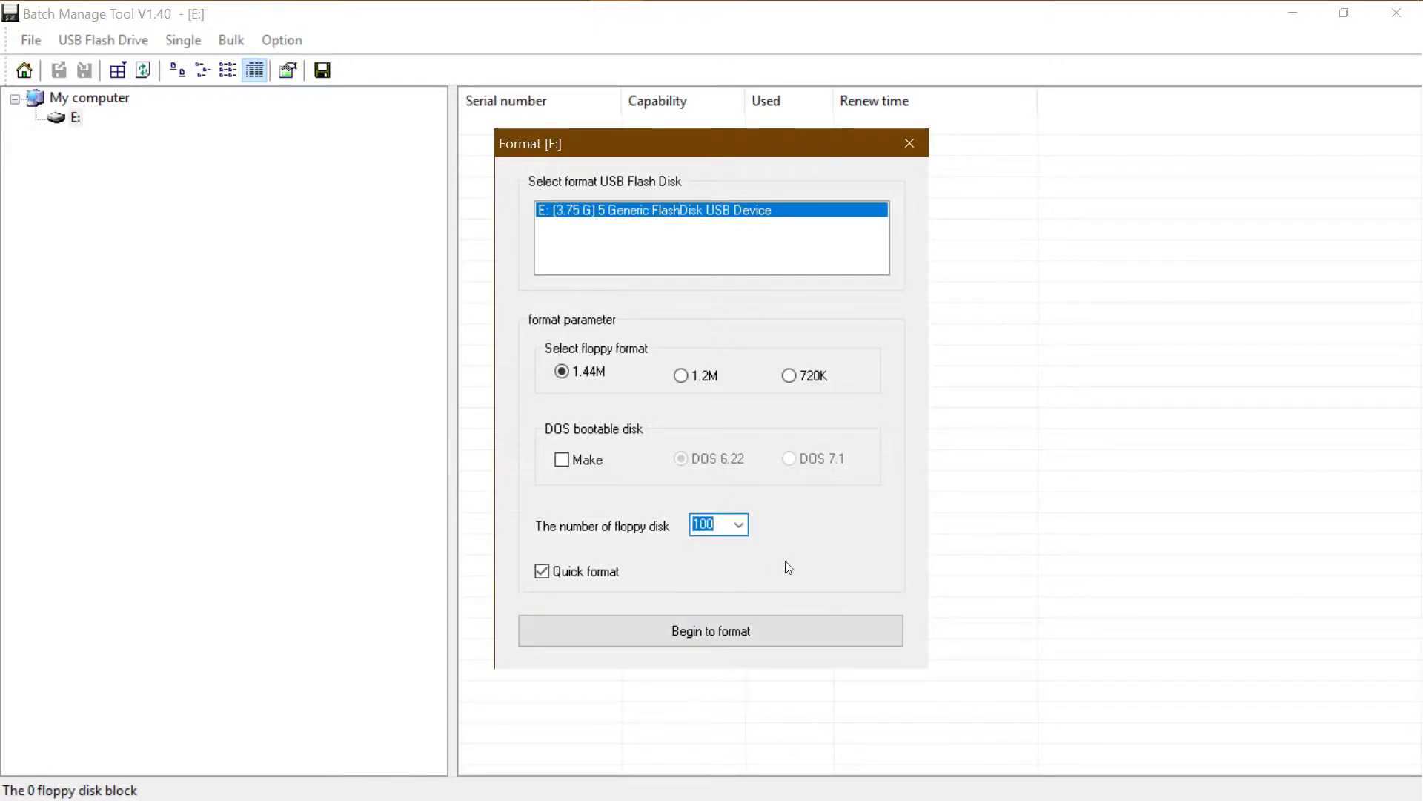
{"action": "left_click", "coordinate": [765, 630]}
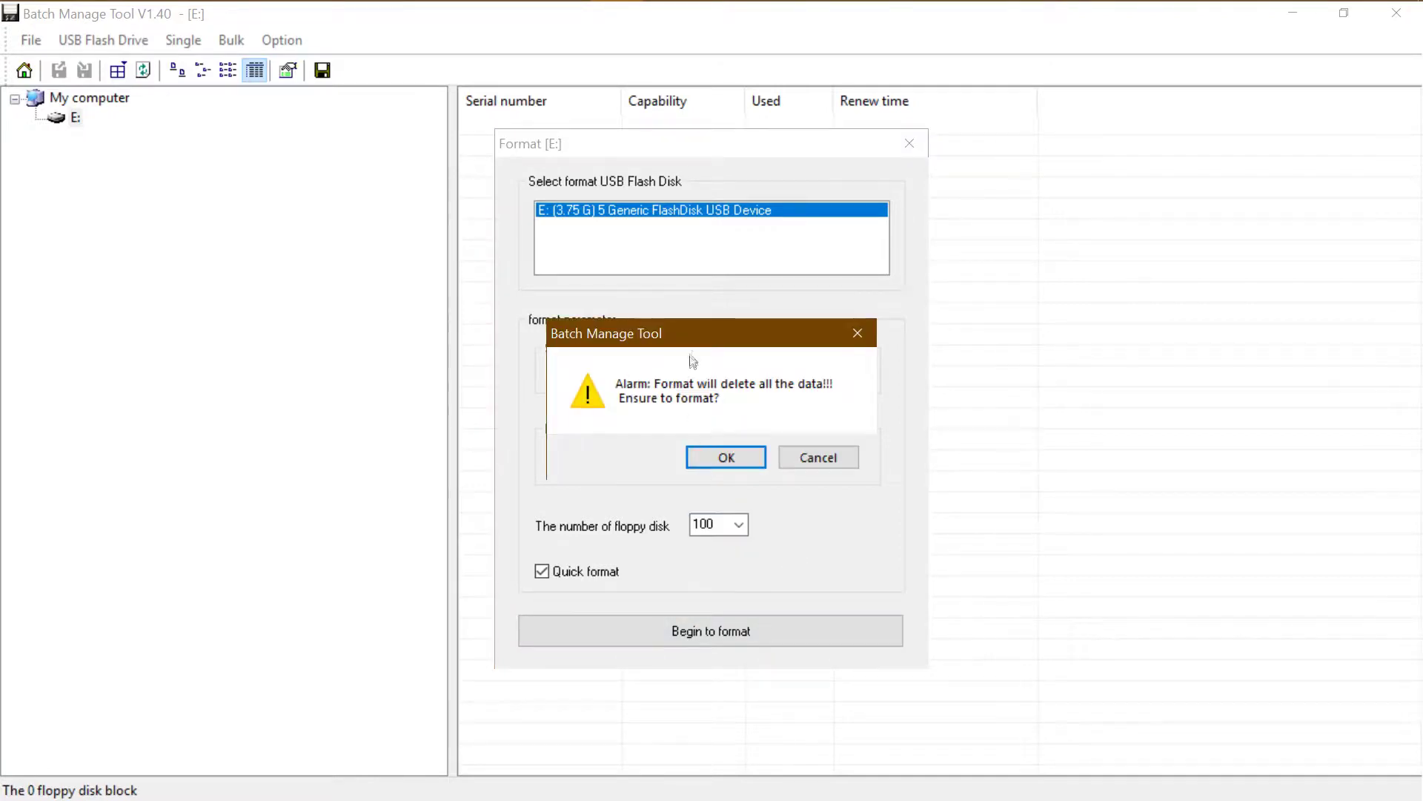
{"action": "left_click_drag", "start_coordinate": [696, 329], "coordinate": [669, 326]}
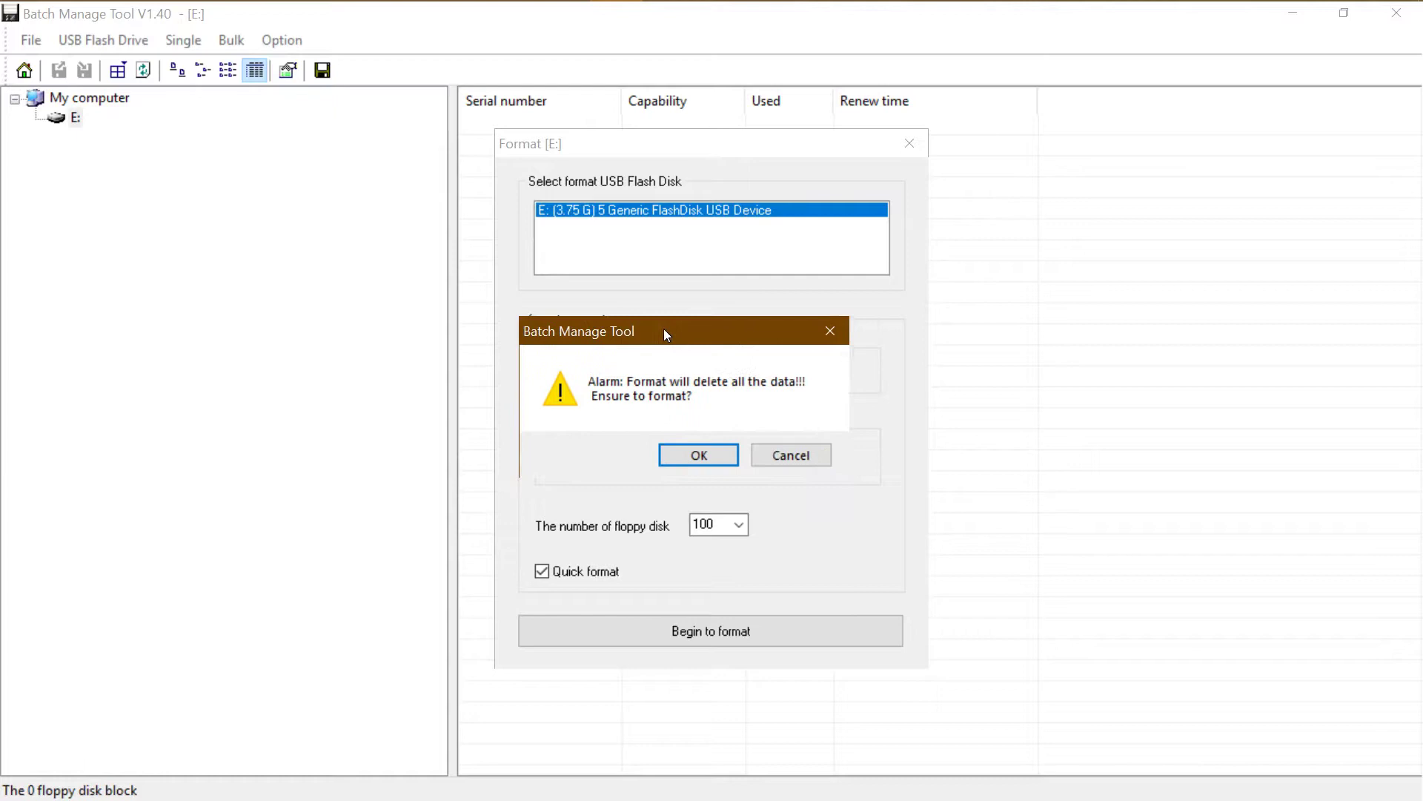
{"action": "left_click", "coordinate": [714, 457]}
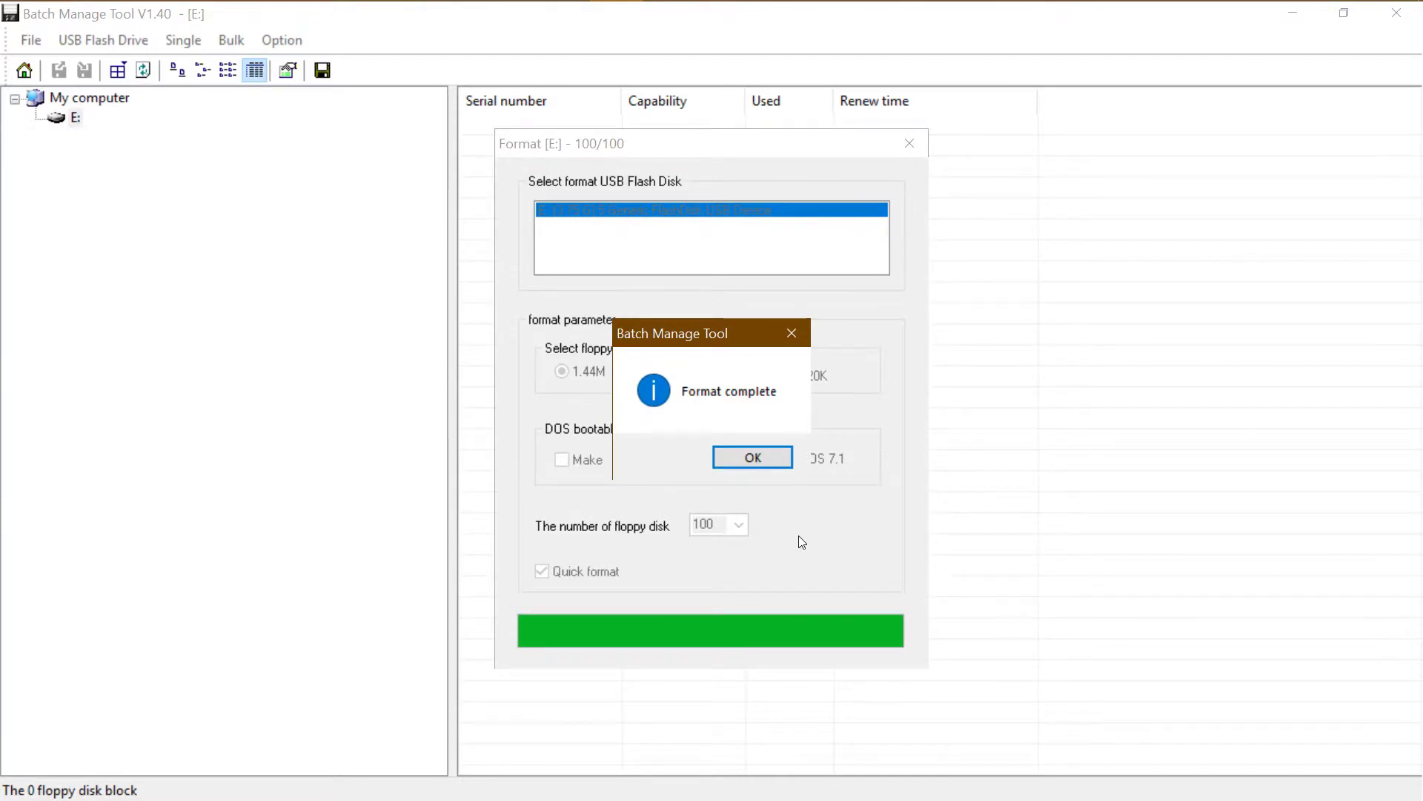
{"action": "left_click", "coordinate": [771, 457]}
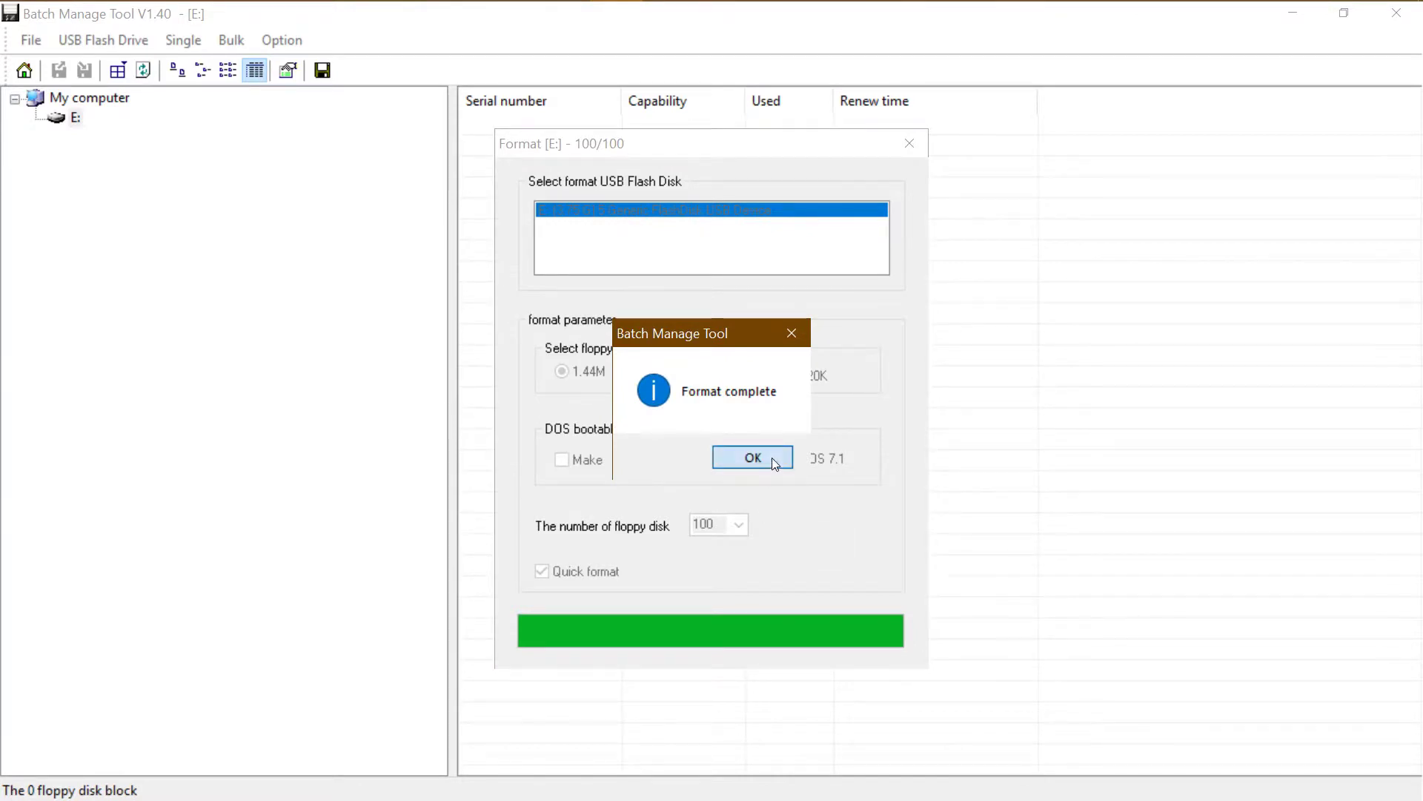
- Close the Format window, list E:'s 100 blocks (000–099, 1.39 MB), and select block 000
{"action": "left_click", "coordinate": [909, 145]}
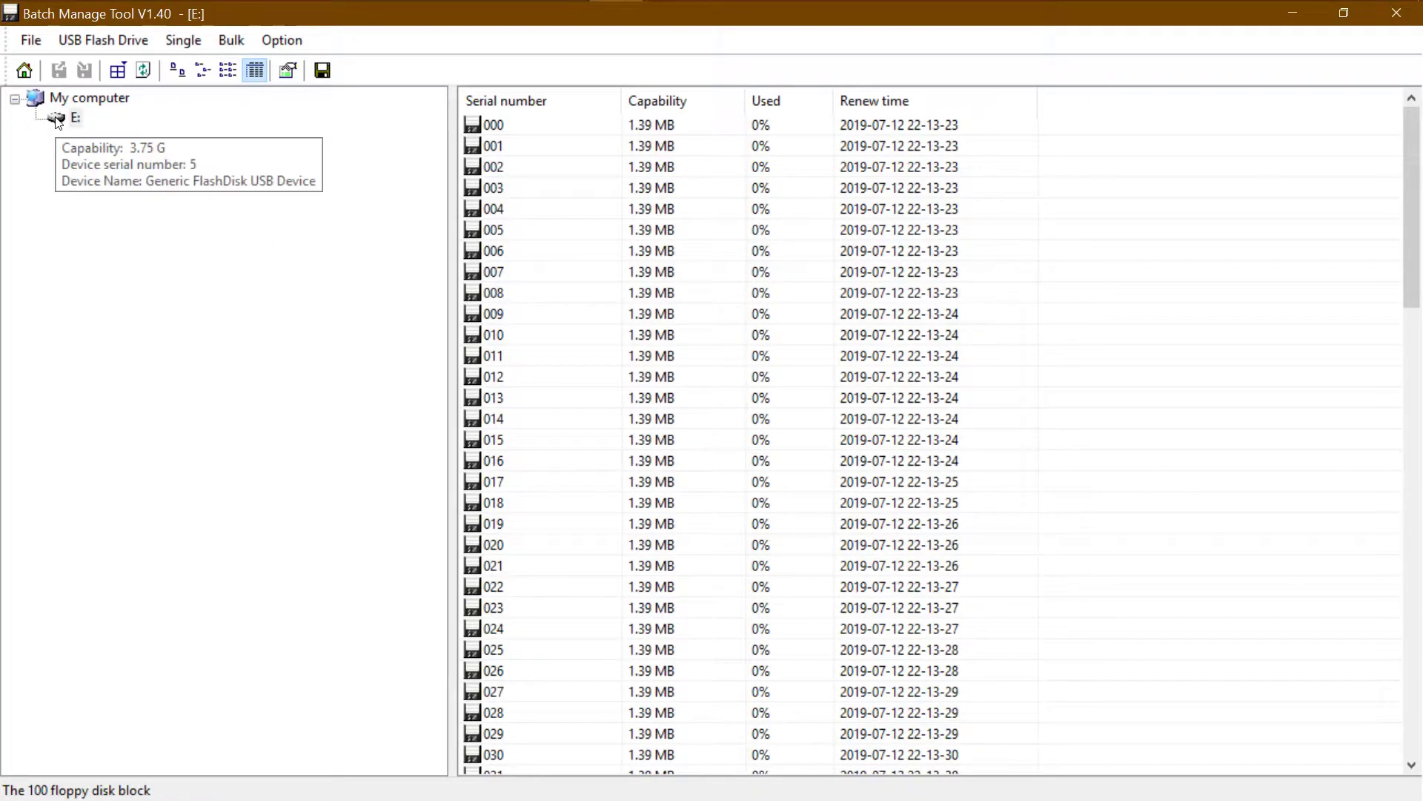
{"action": "left_click", "coordinate": [58, 123]}
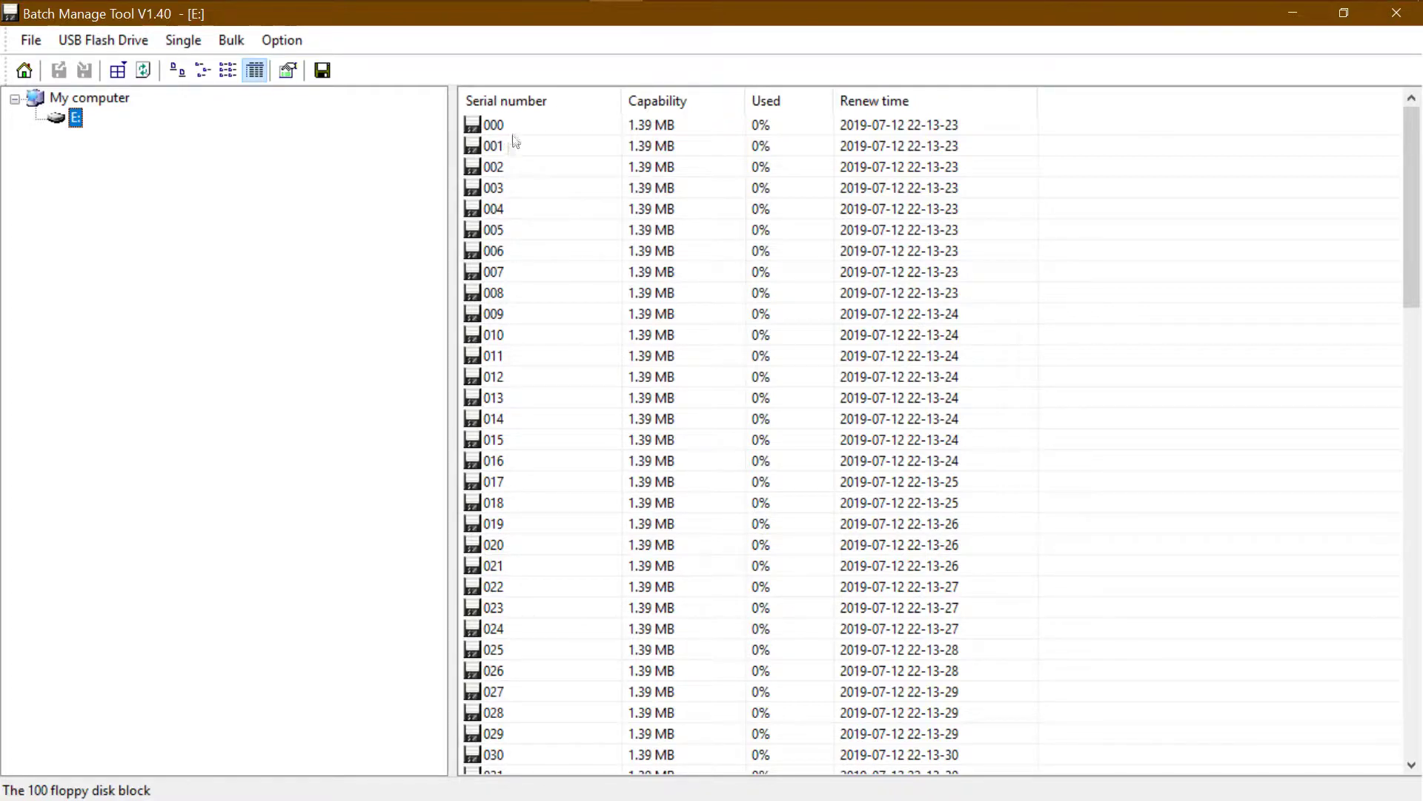
{"action": "scroll", "coordinate": [522, 128], "scroll_direction": "down", "scroll_amount": 20}
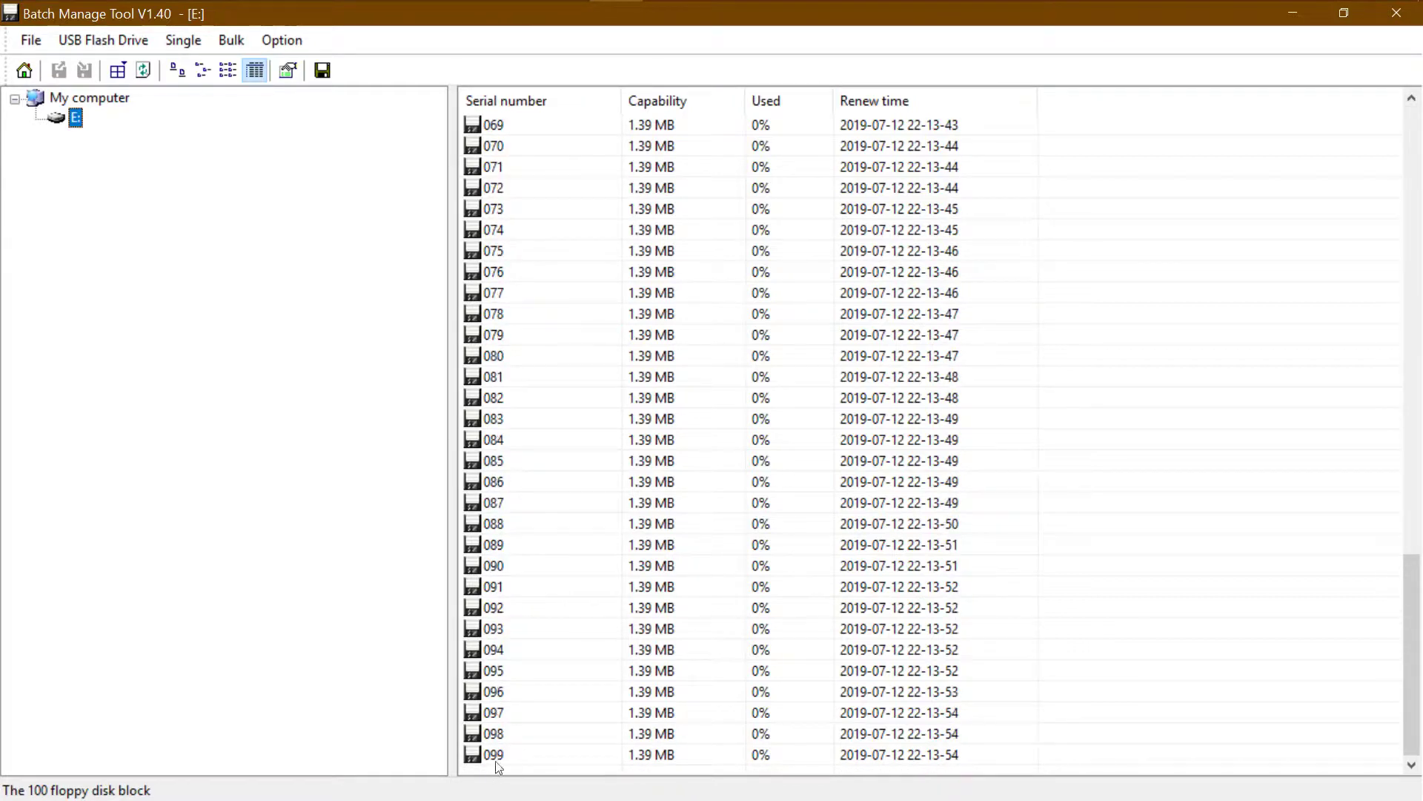
{"action": "scroll", "coordinate": [597, 502], "scroll_direction": "up", "scroll_amount": 7}
{"action": "scroll", "coordinate": [590, 497], "scroll_direction": "up", "scroll_amount": 16}
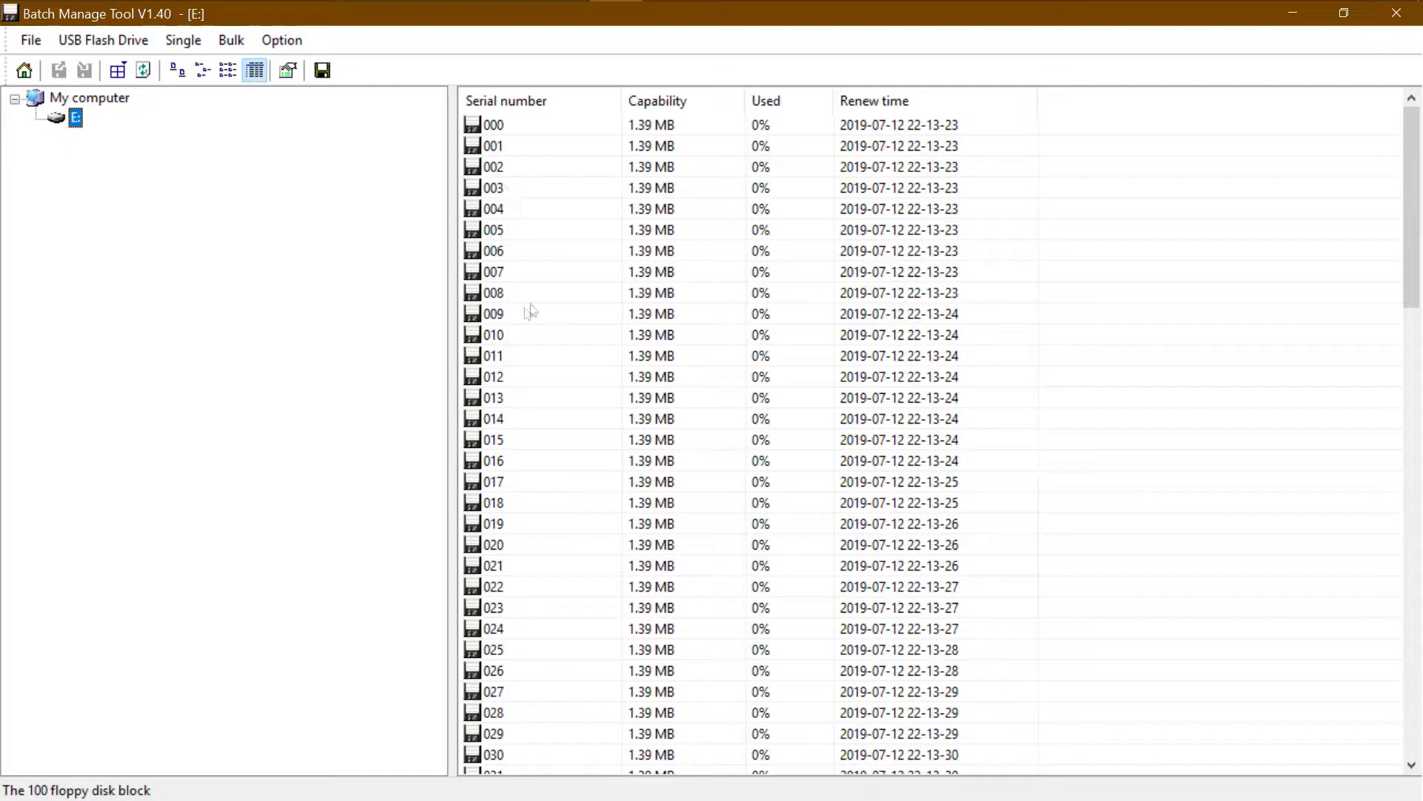
{"action": "left_click", "coordinate": [472, 126]}
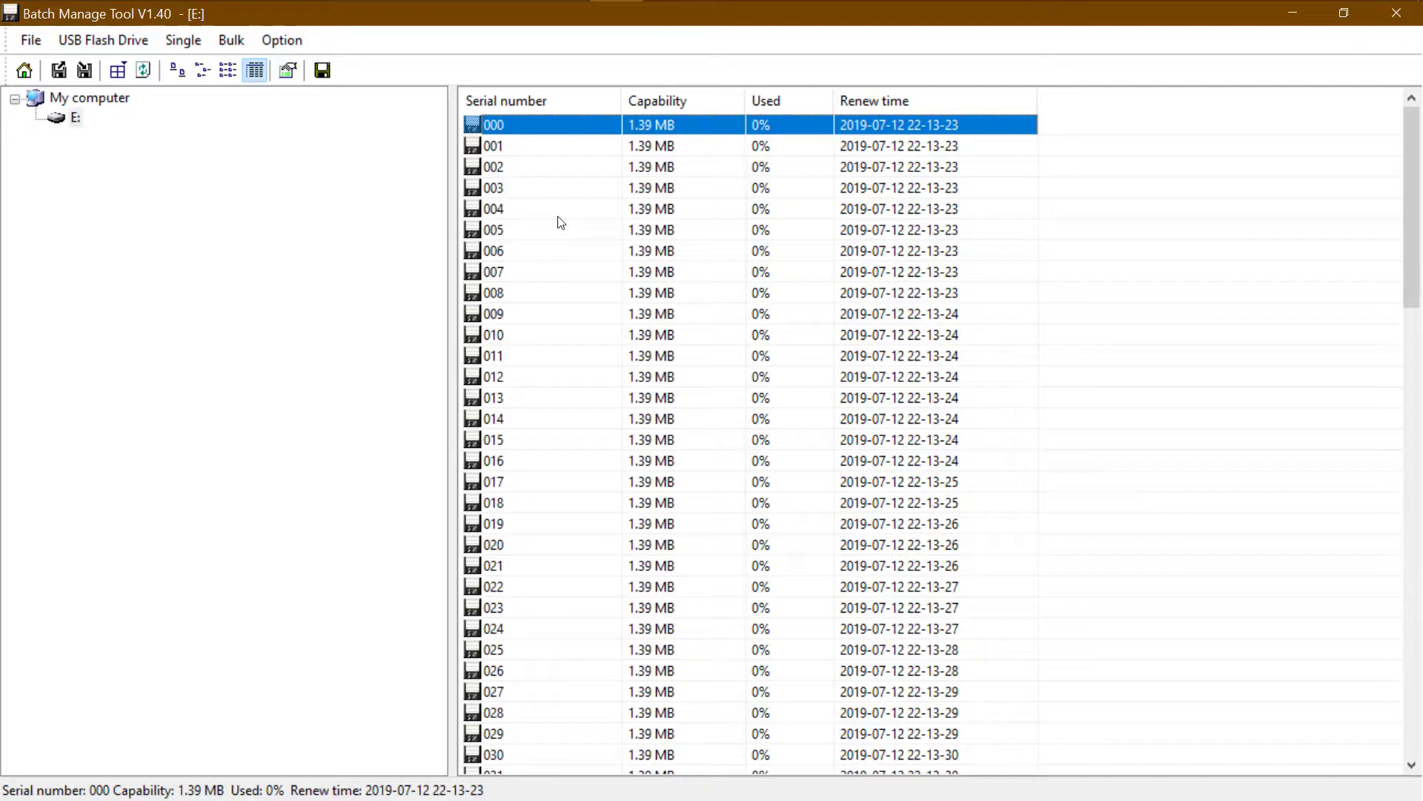
{"action": "left_click", "coordinate": [528, 149]}
{"action": "left_click", "coordinate": [527, 170]}
{"action": "left_click", "coordinate": [525, 191]}
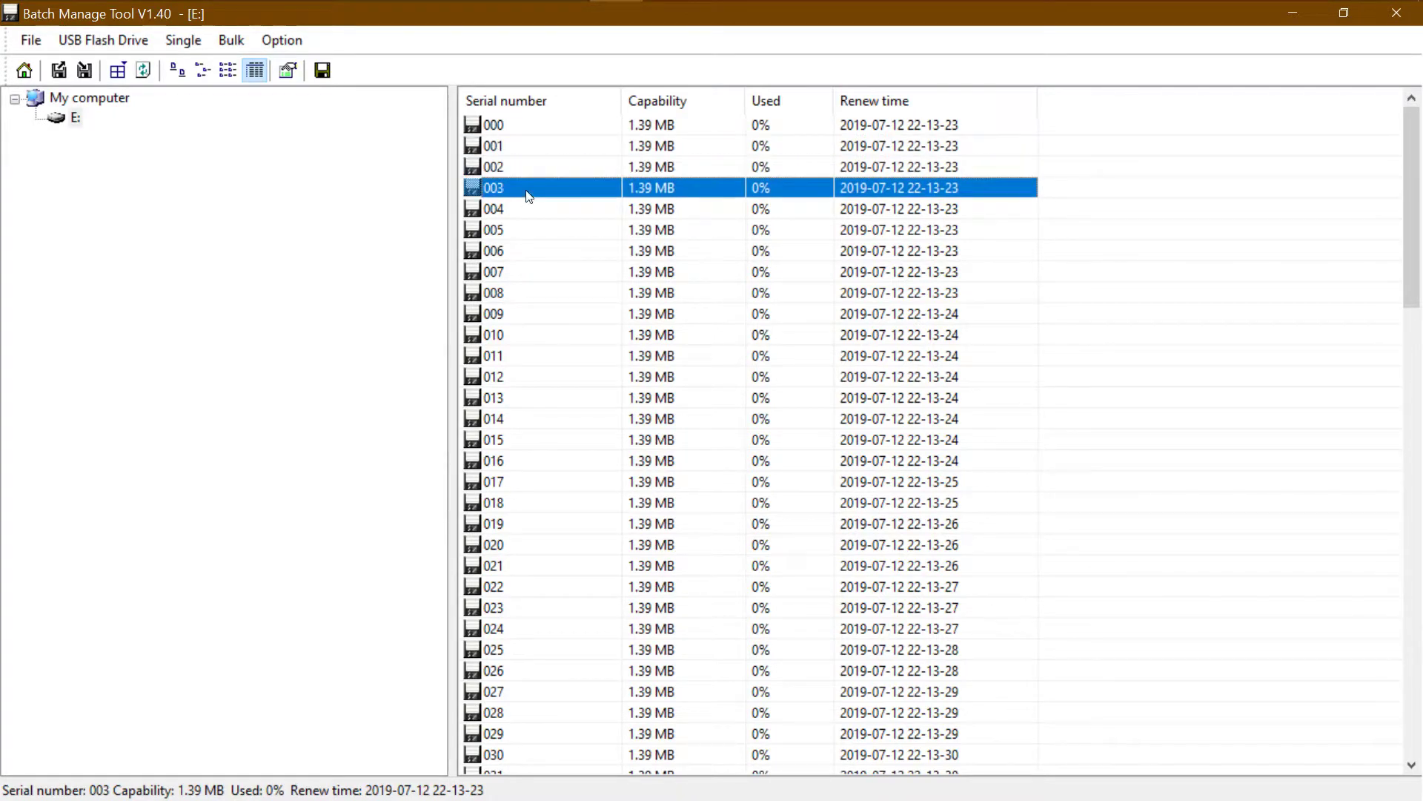
{"action": "left_click", "coordinate": [535, 210]}
{"action": "left_click", "coordinate": [540, 237]}
{"action": "left_click", "coordinate": [537, 254]}
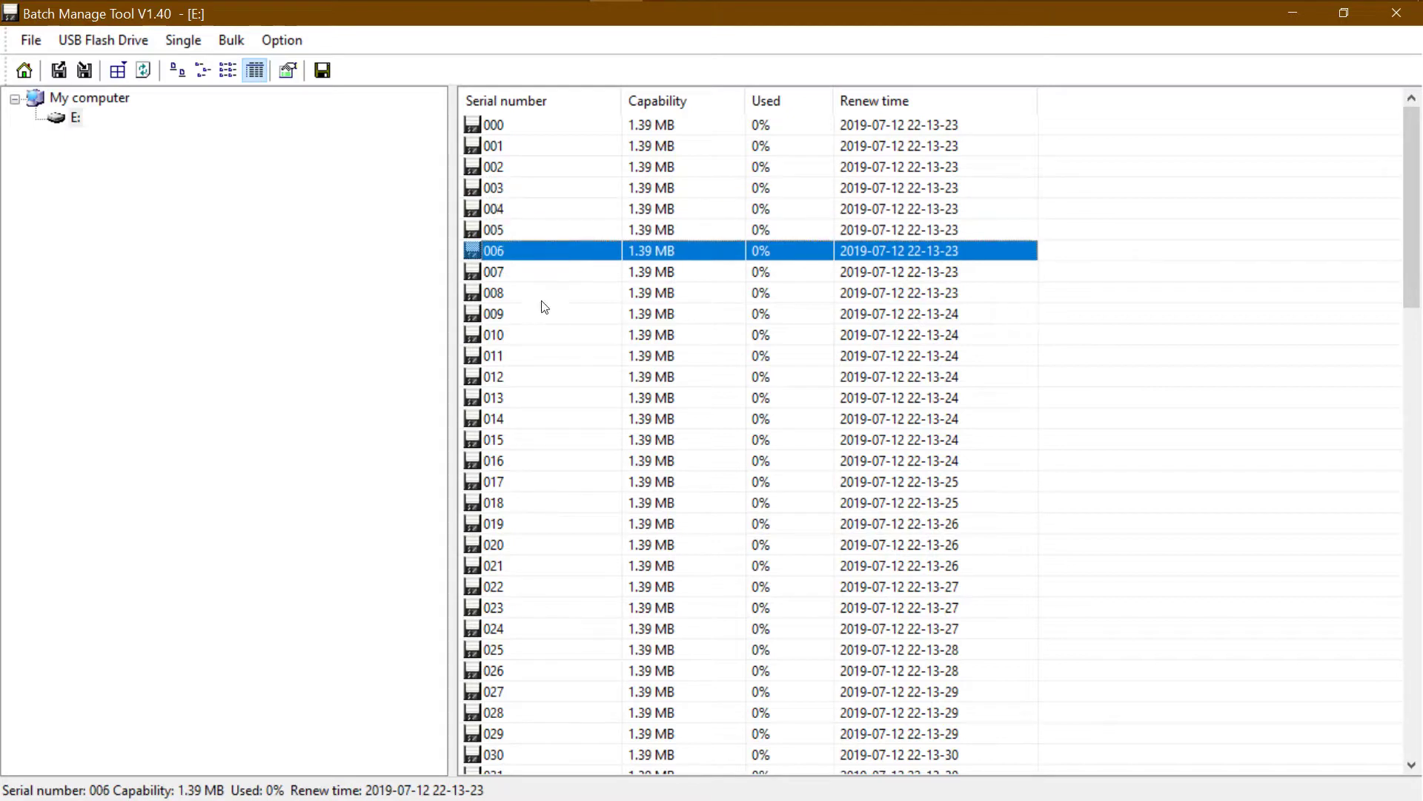
{"action": "left_click", "coordinate": [543, 275]}
{"action": "left_click", "coordinate": [545, 293]}
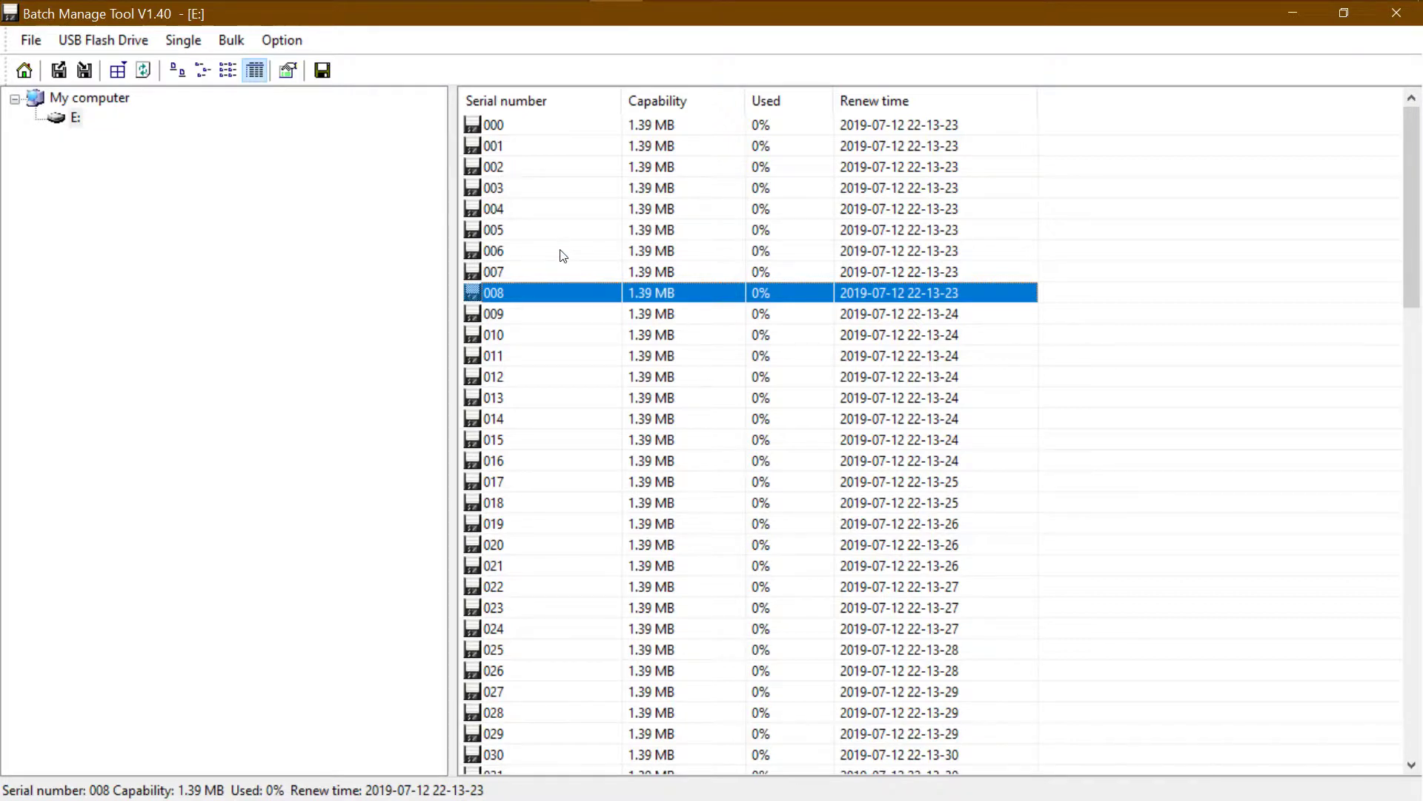
{"action": "left_click", "coordinate": [521, 129]}
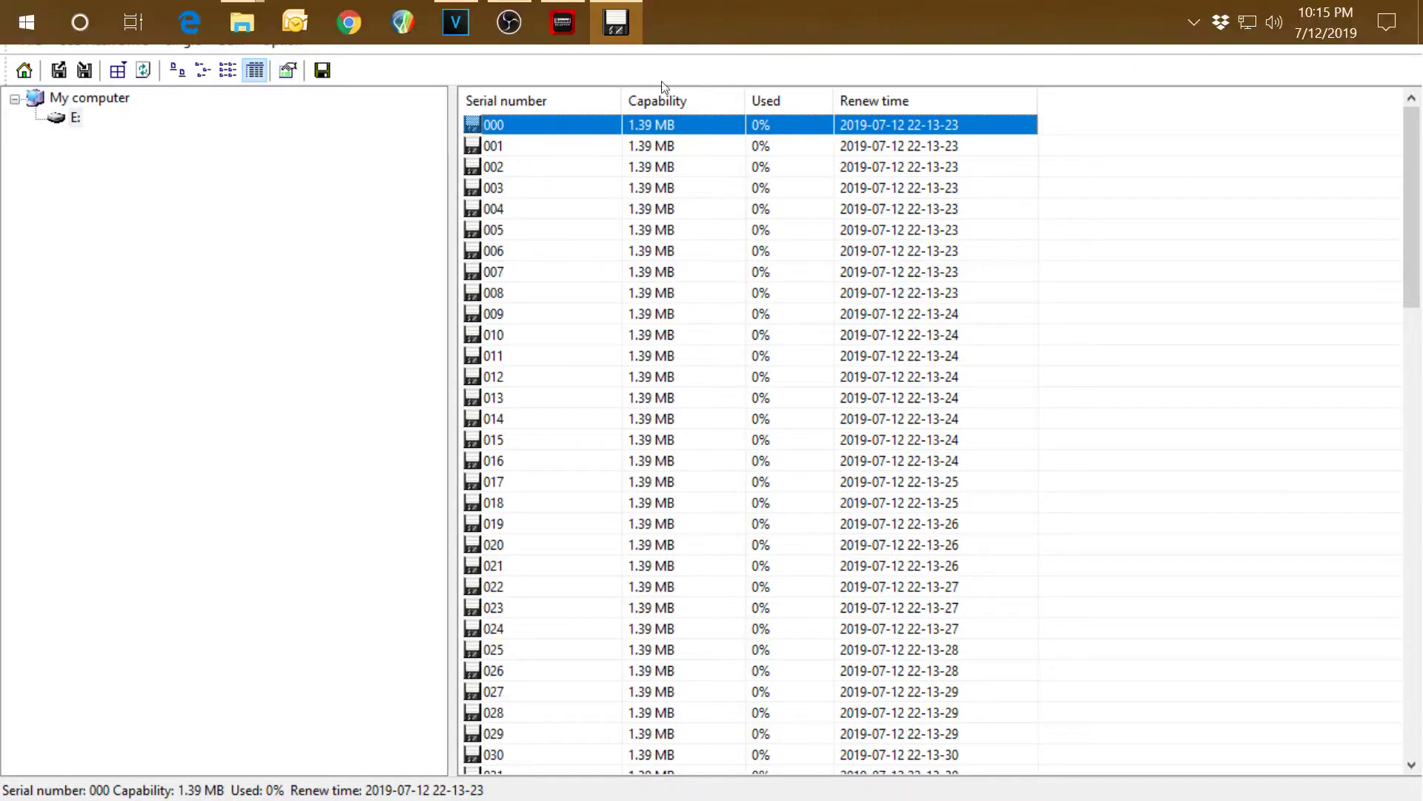
{"action": "right_click", "coordinate": [528, 127]}
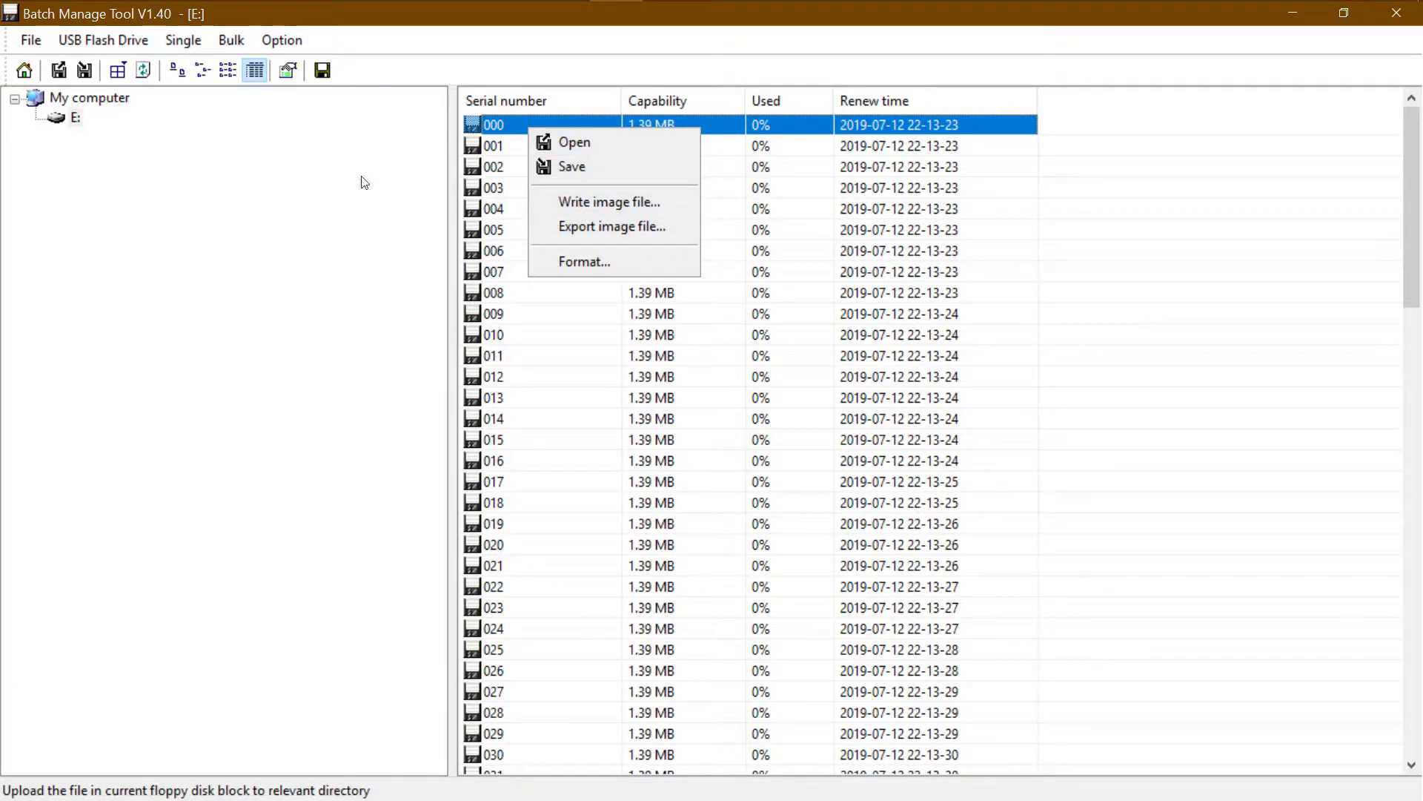
{"action": "left_click", "coordinate": [492, 145]}
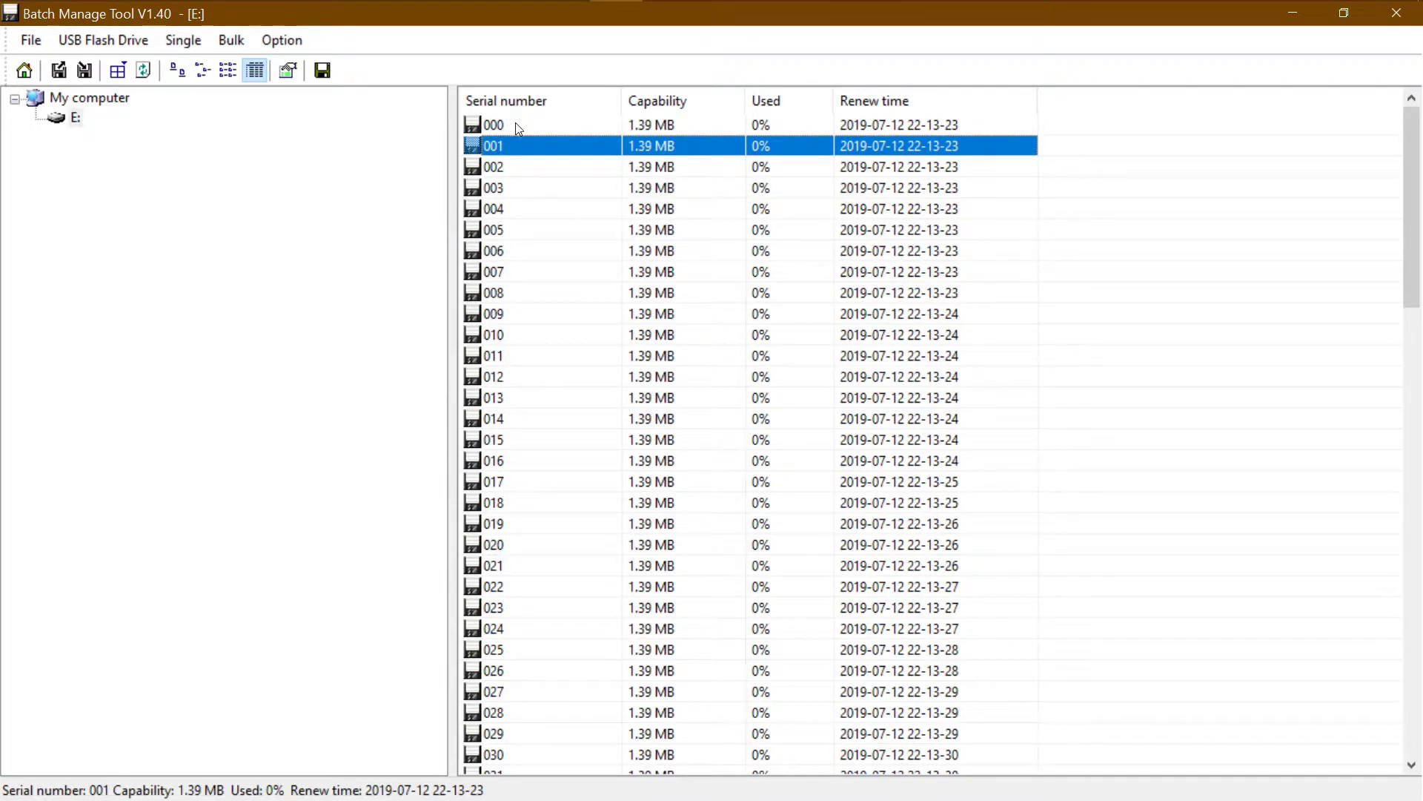
{"action": "left_click", "coordinate": [515, 124]}
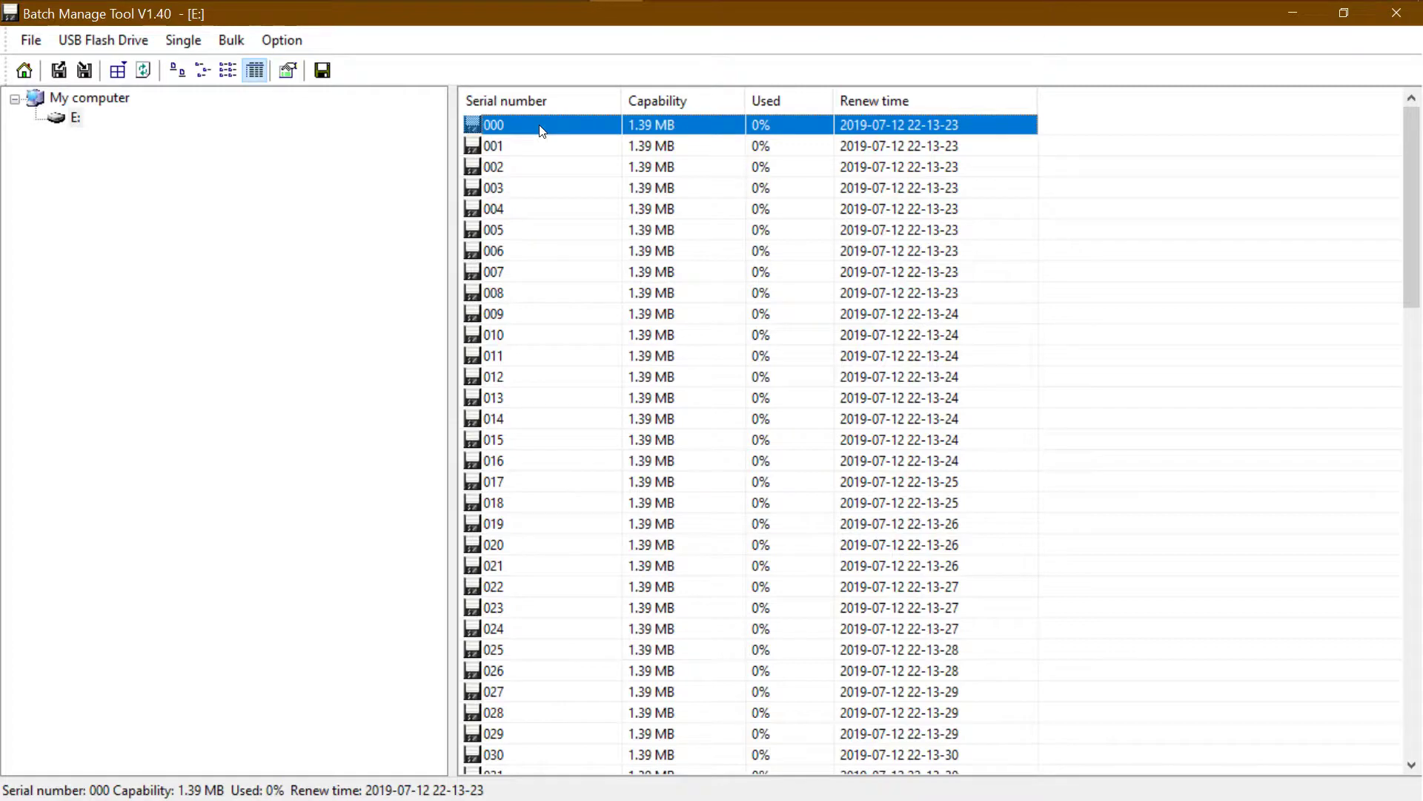
{"action": "key", "text": "ctrl+a"}
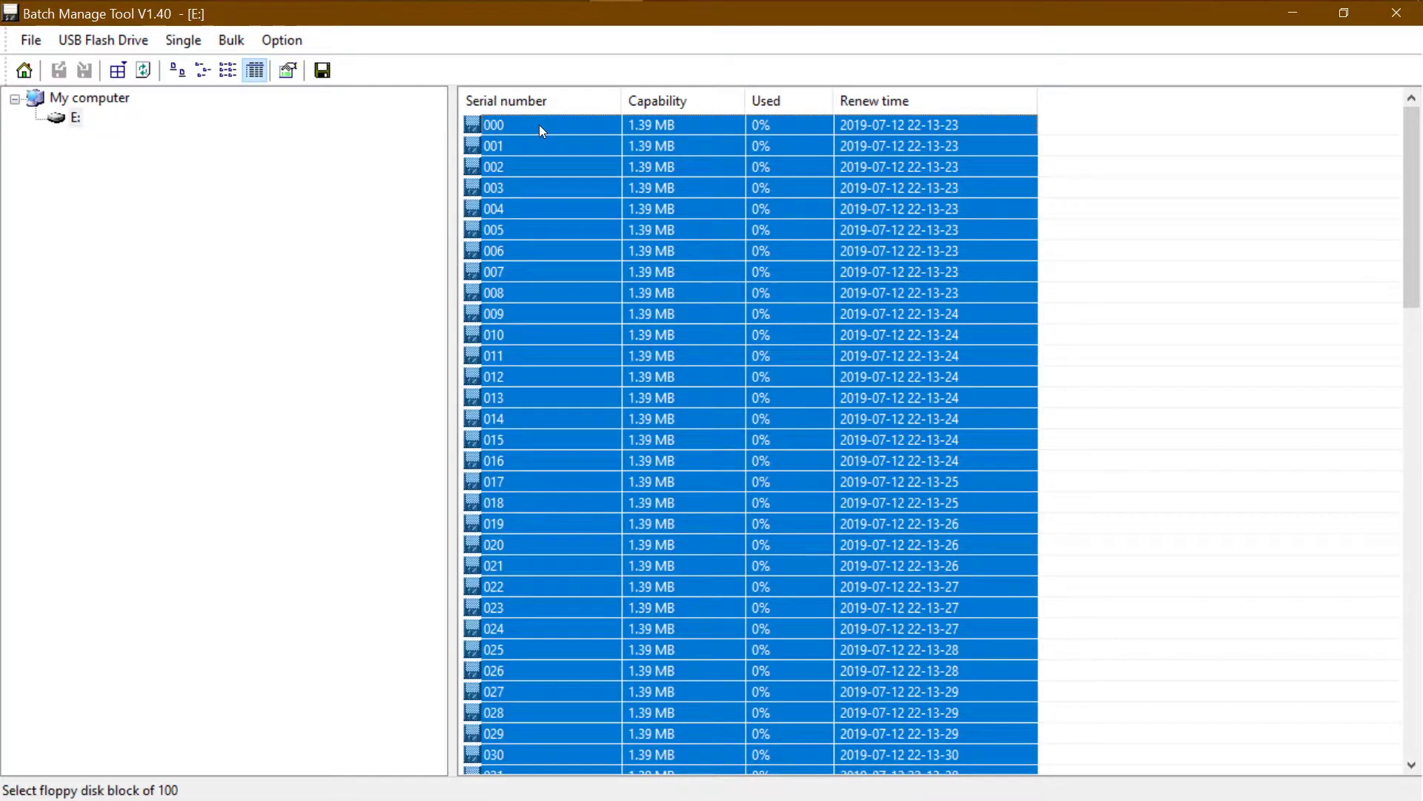
- Bulk-write 144mb_floppyIMG.img from the Midi Utils folder to all floppy blocks
{"action": "scroll", "coordinate": [544, 502], "scroll_direction": "down", "scroll_amount": 10}
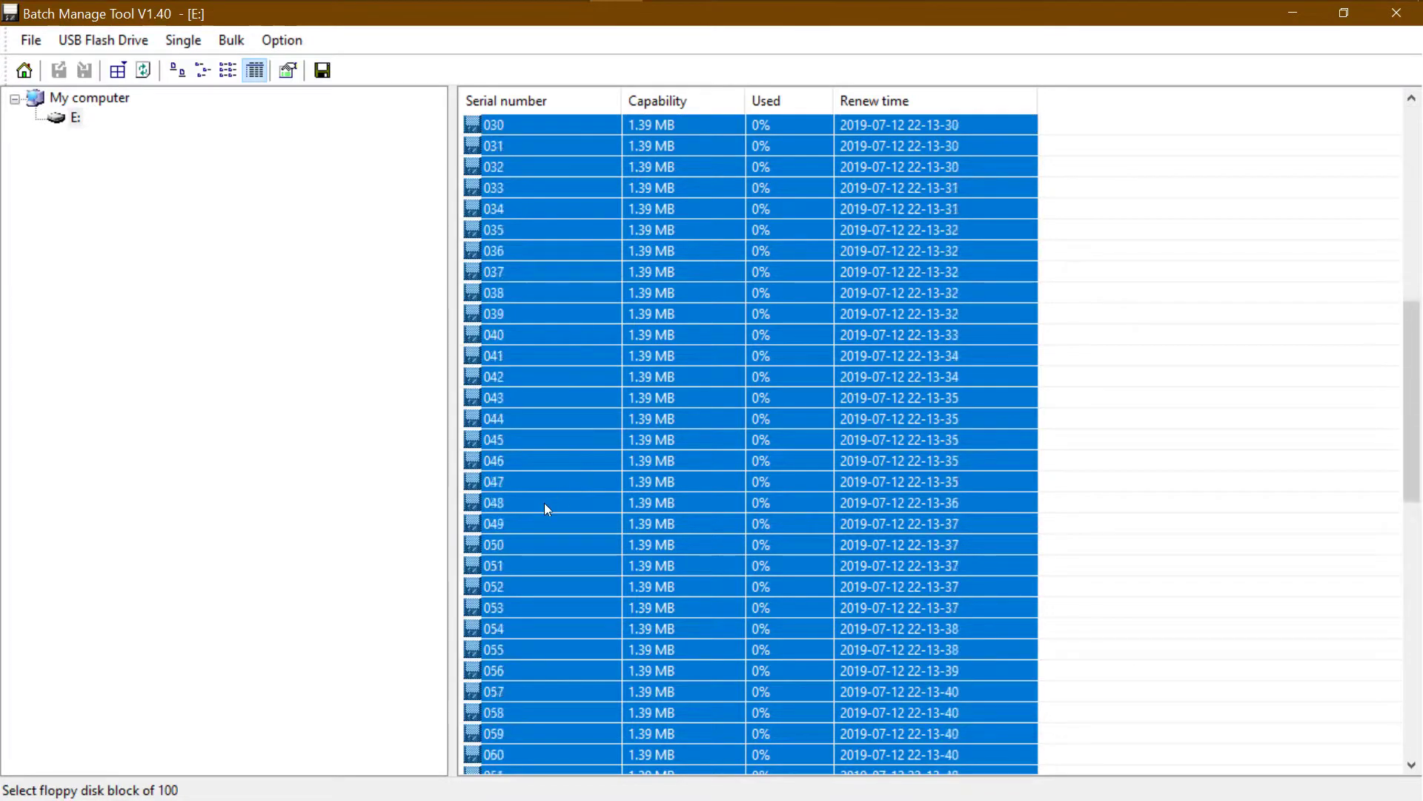
{"action": "scroll", "coordinate": [544, 503], "scroll_direction": "up", "scroll_amount": 7}
{"action": "scroll", "coordinate": [544, 500], "scroll_direction": "up", "scroll_amount": 3}
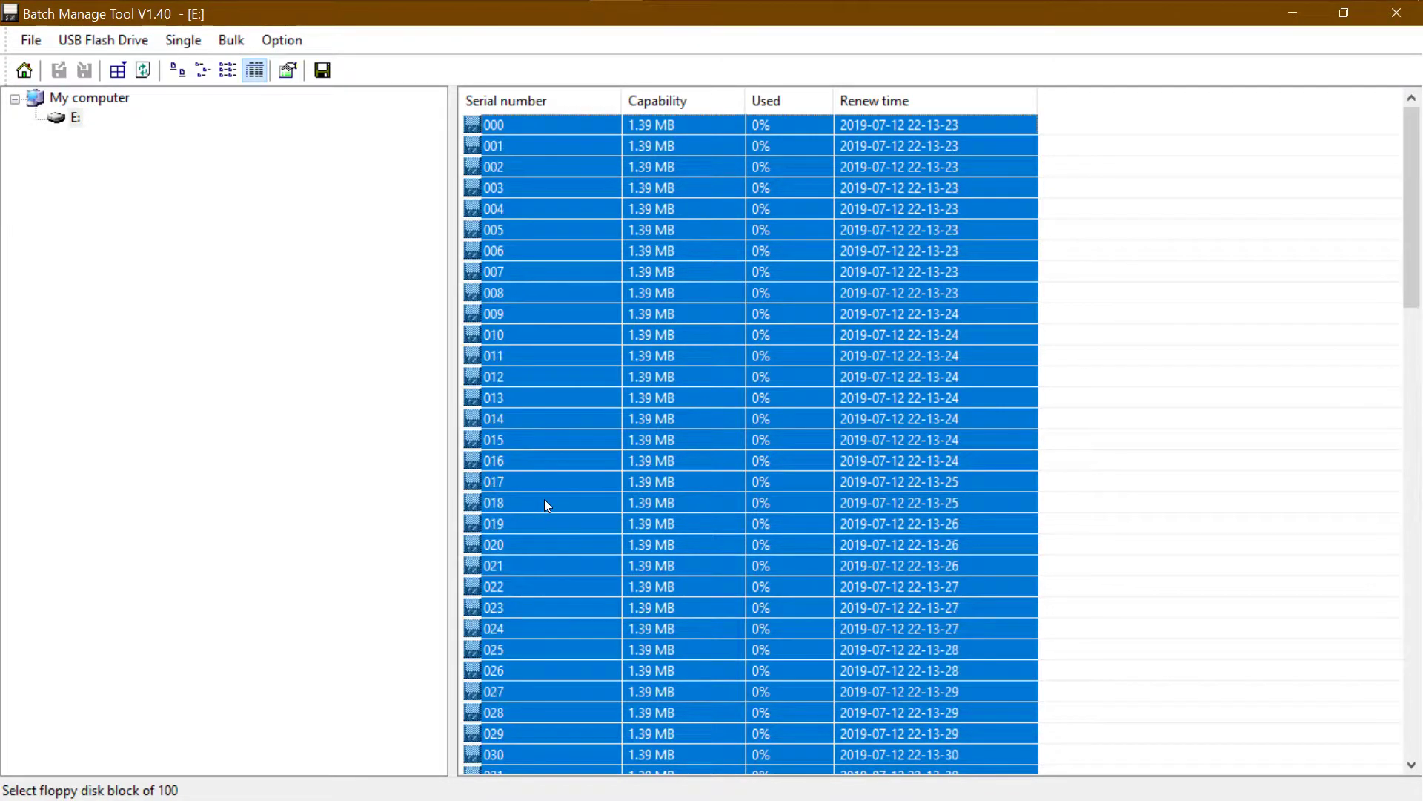
{"action": "right_click", "coordinate": [524, 127]}
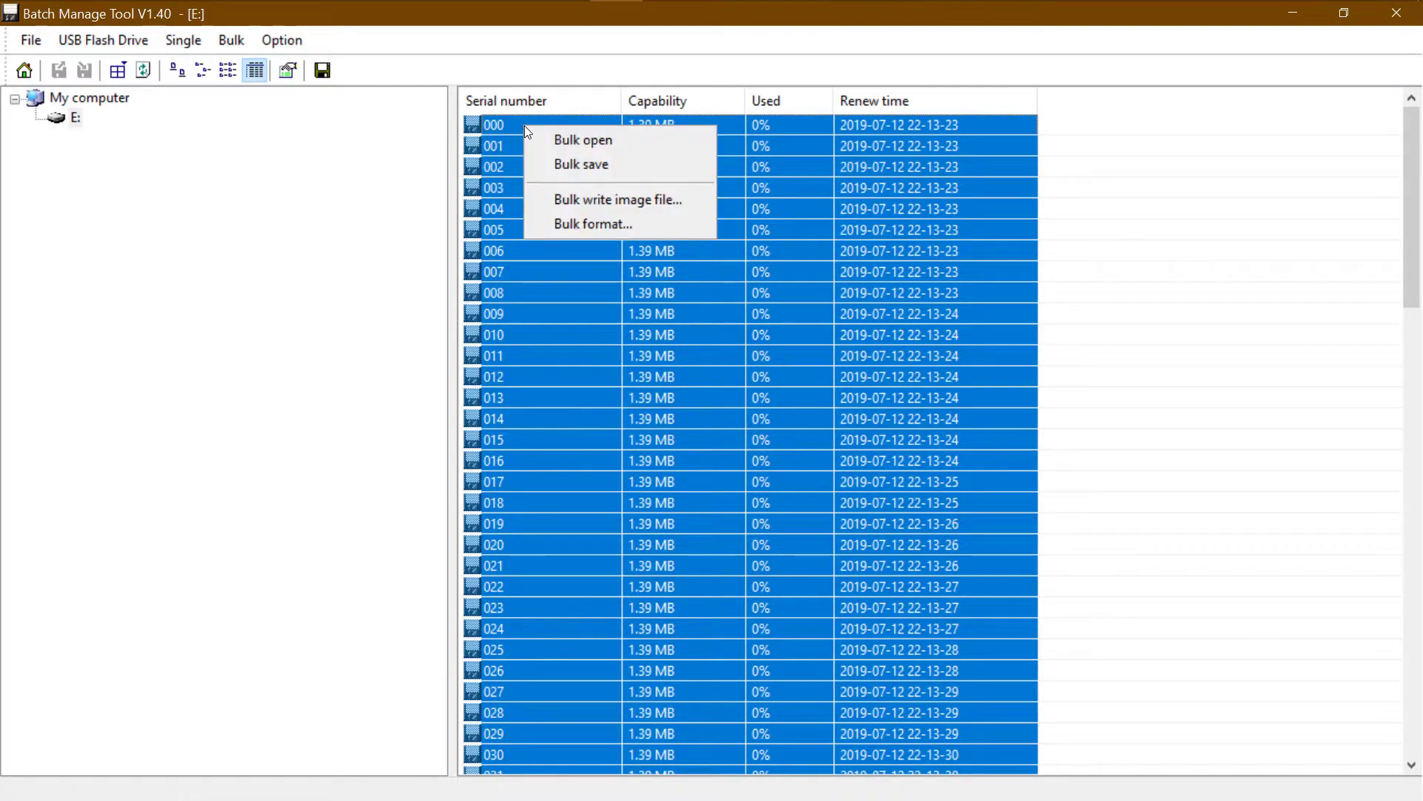
{"action": "left_click", "coordinate": [599, 202]}
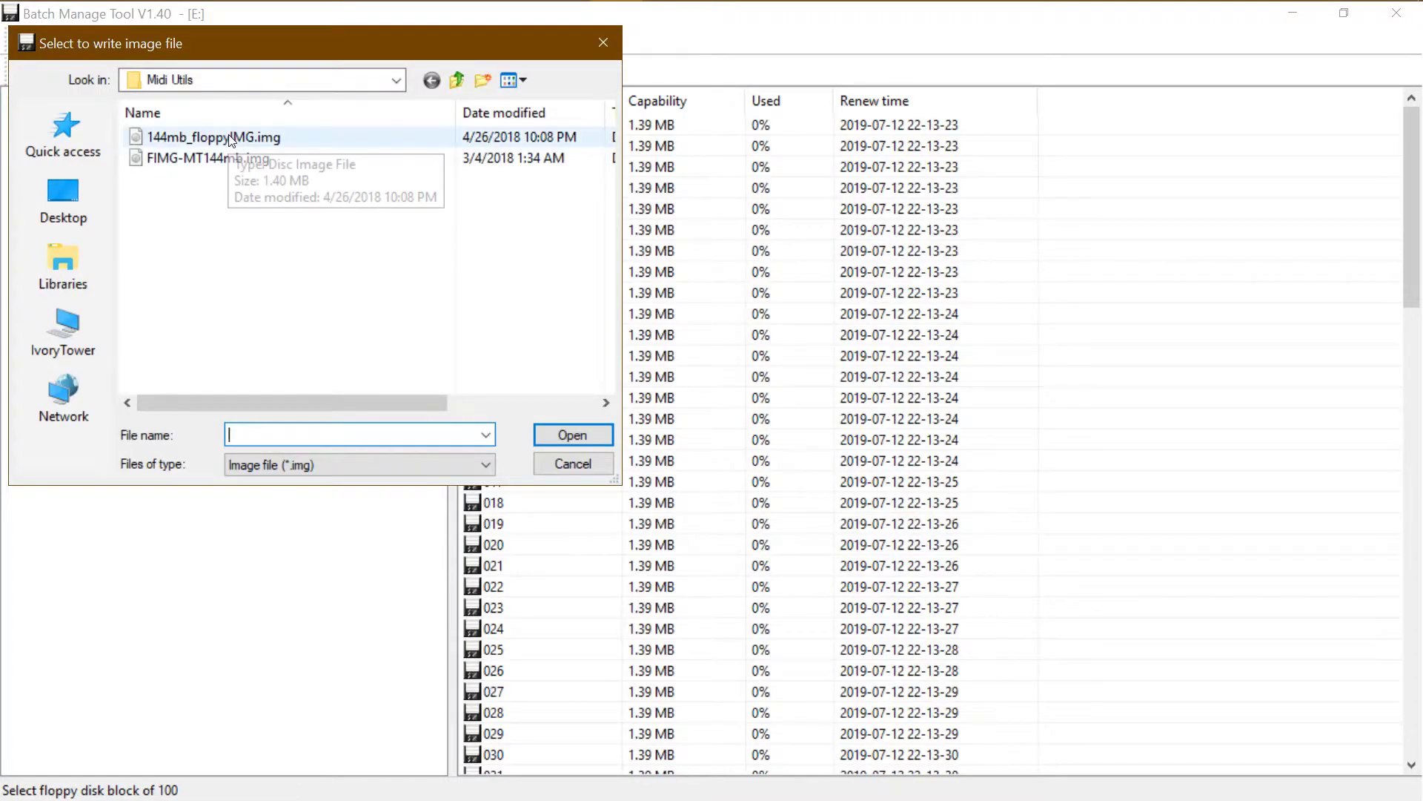
{"action": "left_click", "coordinate": [205, 140]}
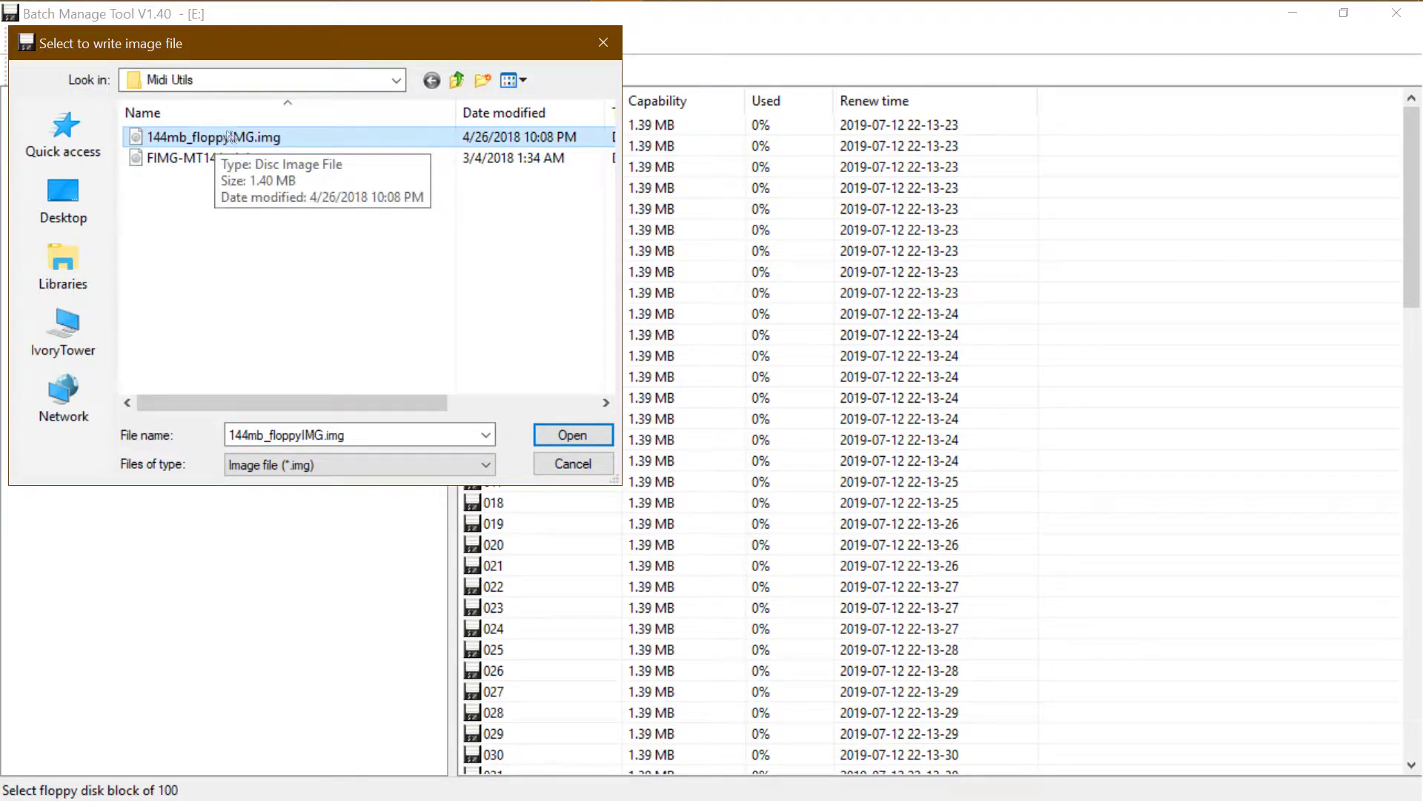
{"action": "left_click", "coordinate": [581, 438]}
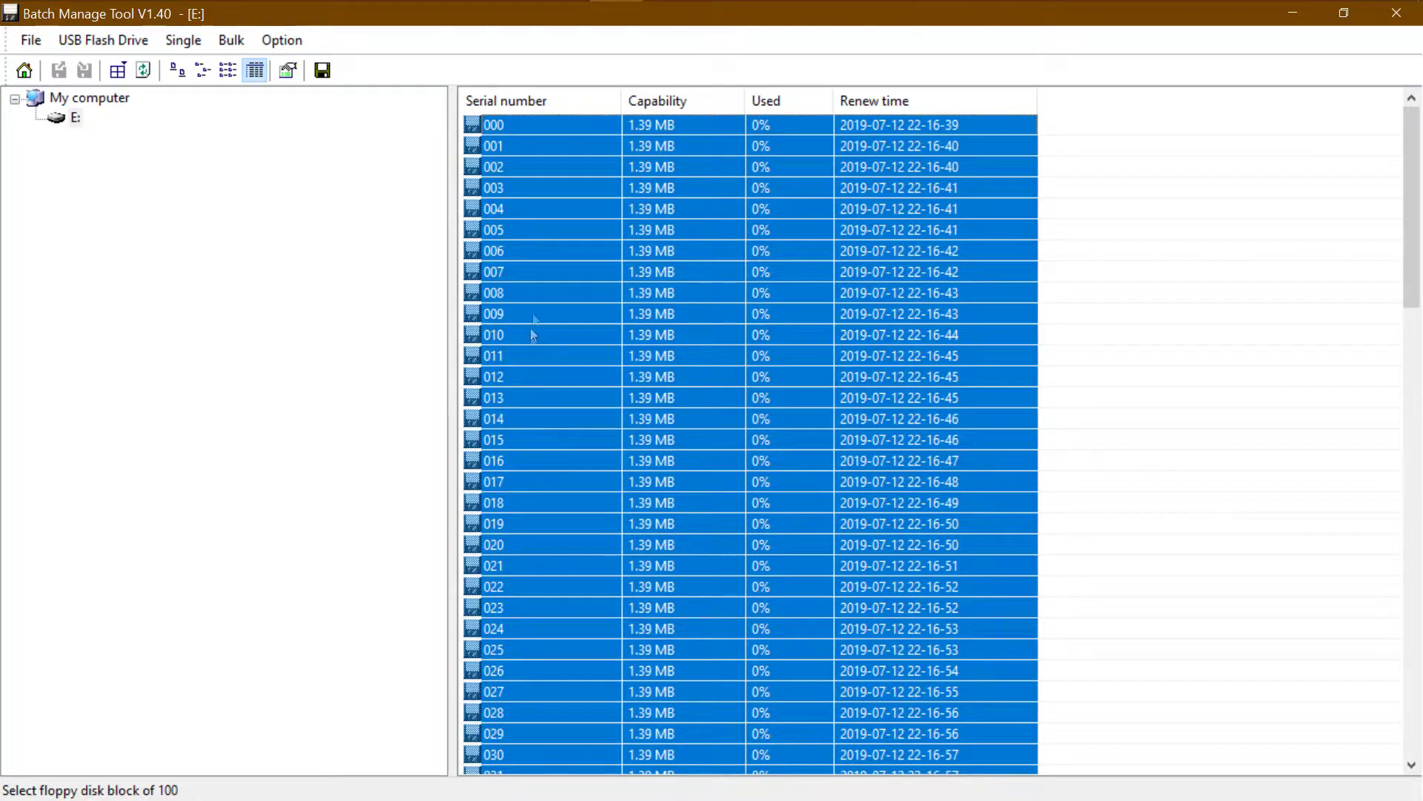
- Narrow the all-blocks selection down to the single floppy block 000
{"action": "scroll", "coordinate": [538, 179], "scroll_direction": "down", "scroll_amount": 20}
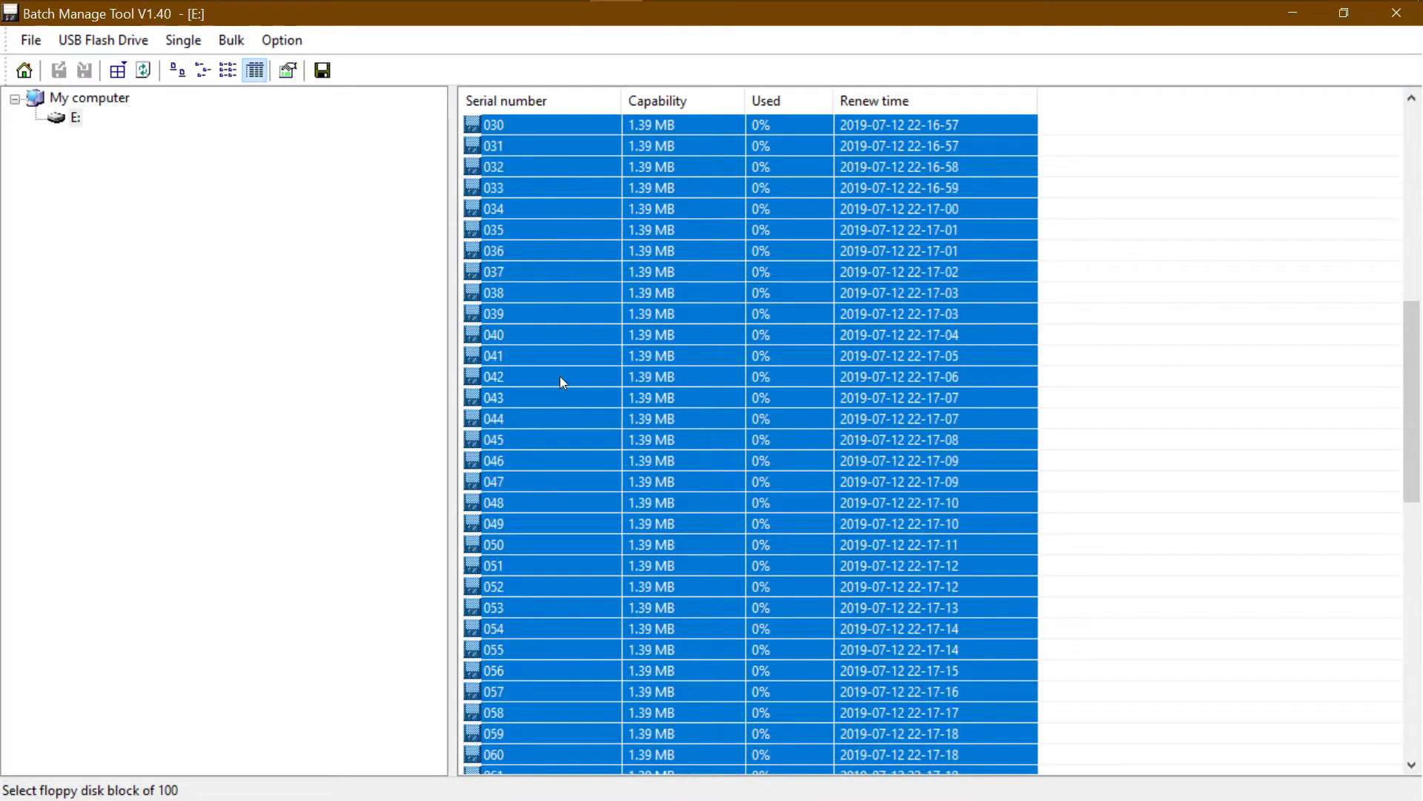
{"action": "scroll", "coordinate": [545, 423], "scroll_direction": "up", "scroll_amount": 20}
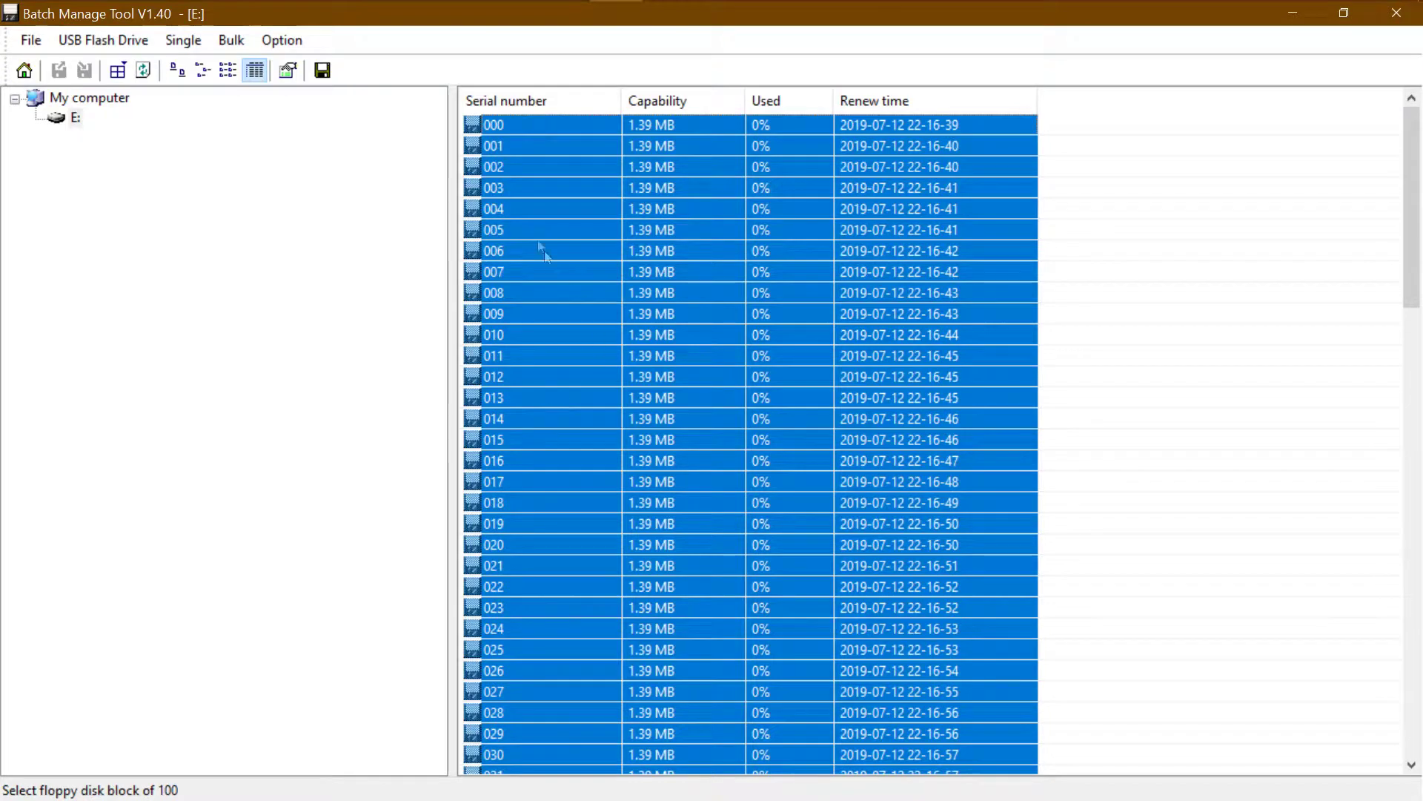
{"action": "left_click", "coordinate": [542, 127]}
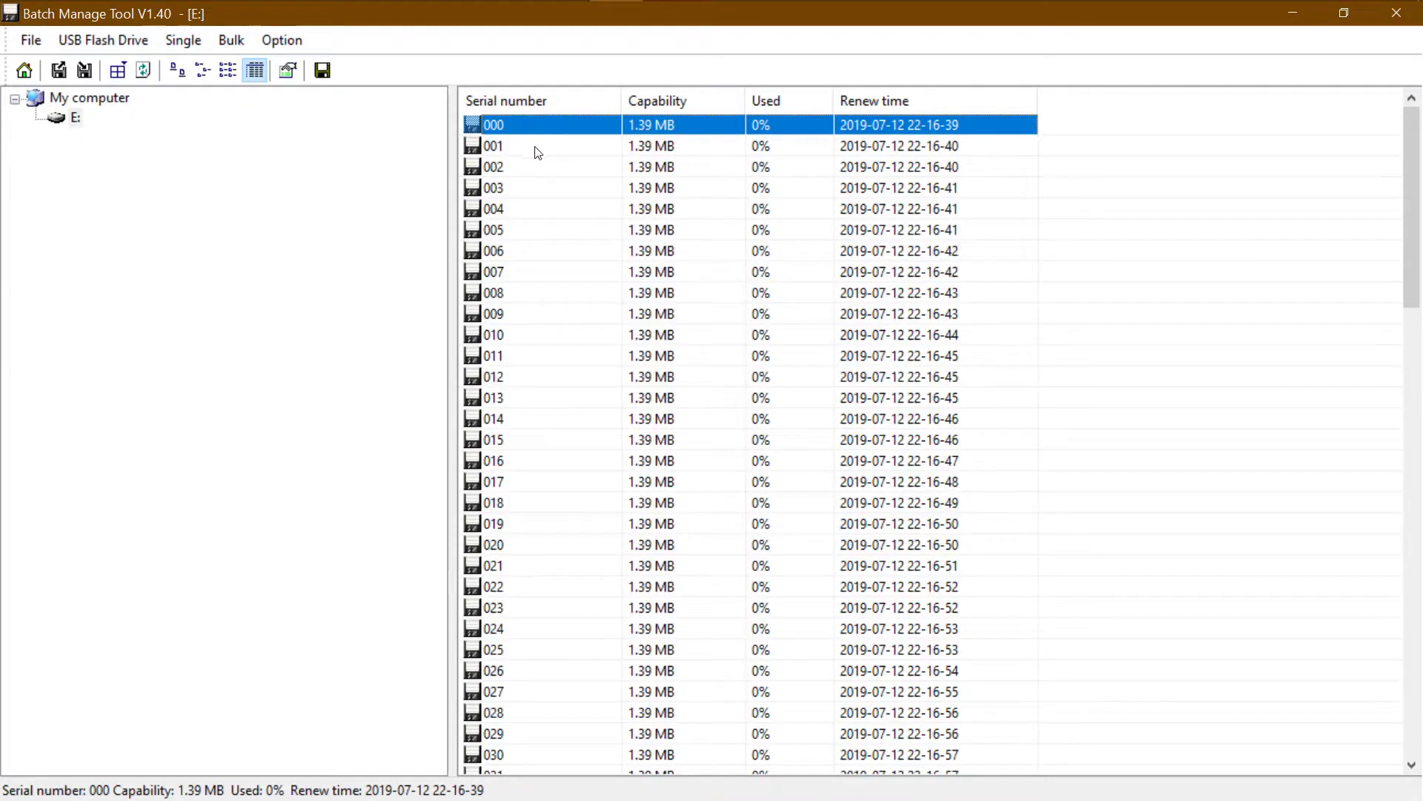
{"action": "left_click", "coordinate": [534, 145]}
{"action": "left_click", "coordinate": [528, 127]}
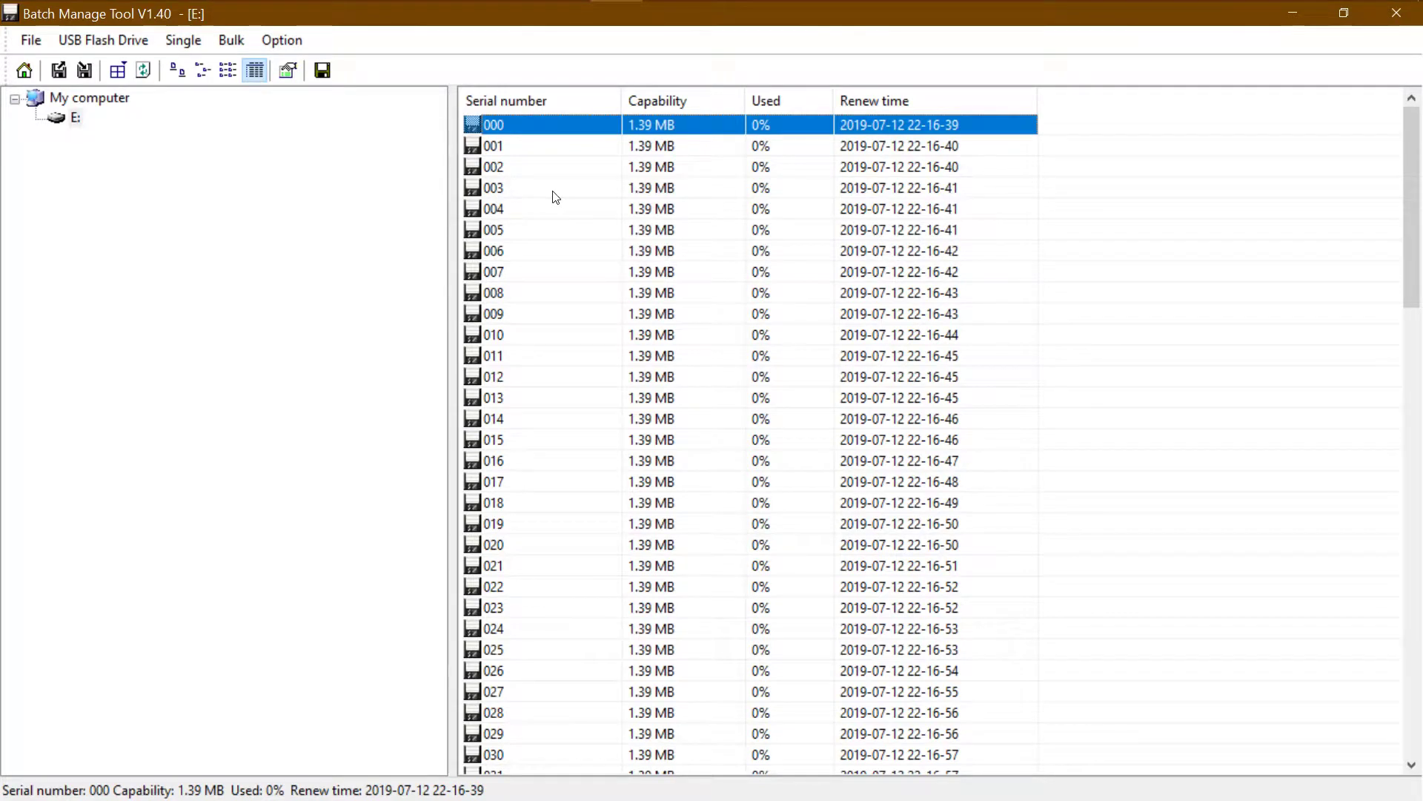
- Open floppy 001 as FLOPPY001, maximize it, and delete System Volume Information
{"action": "left_click", "coordinate": [482, 148]}
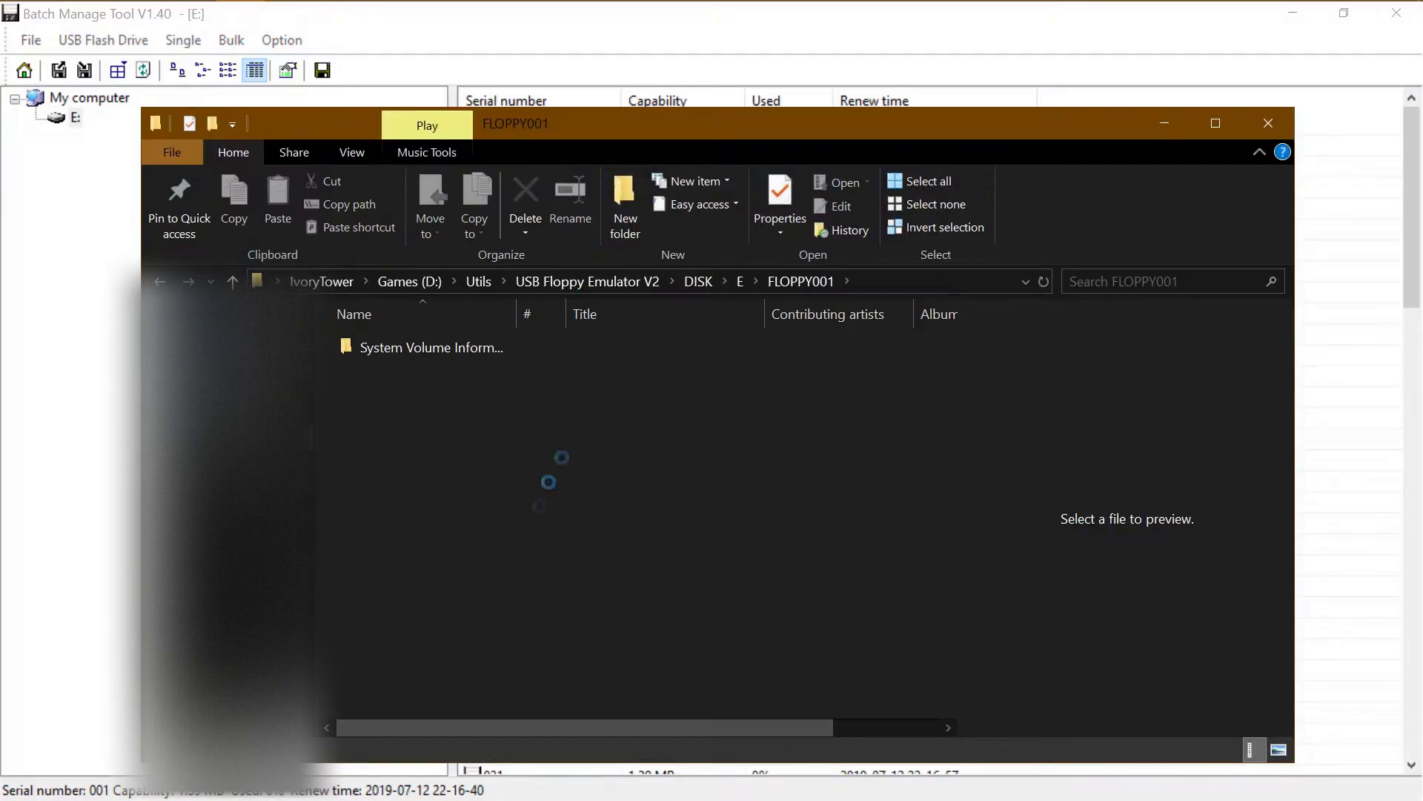
{"action": "left_click", "coordinate": [1216, 132]}
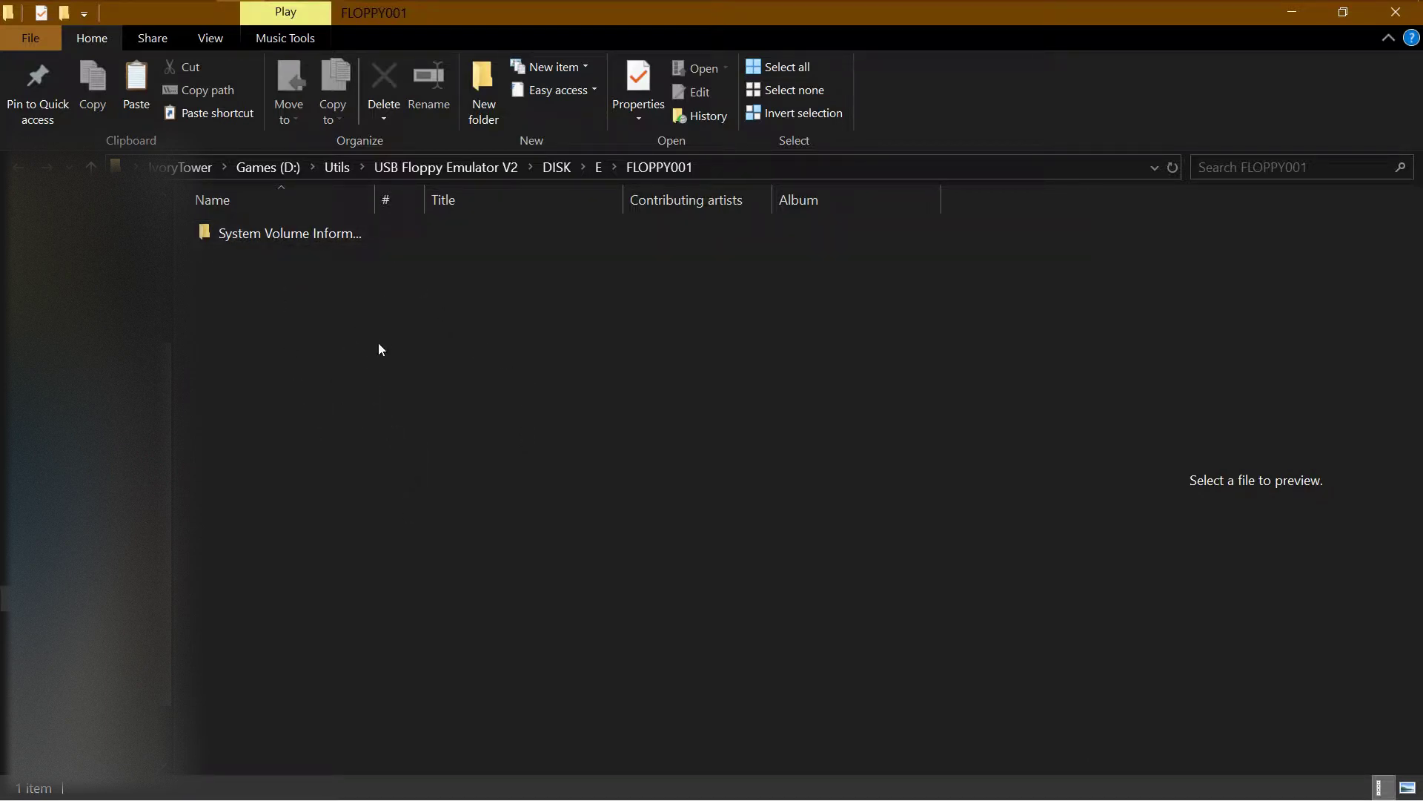
{"action": "left_click", "coordinate": [289, 239]}
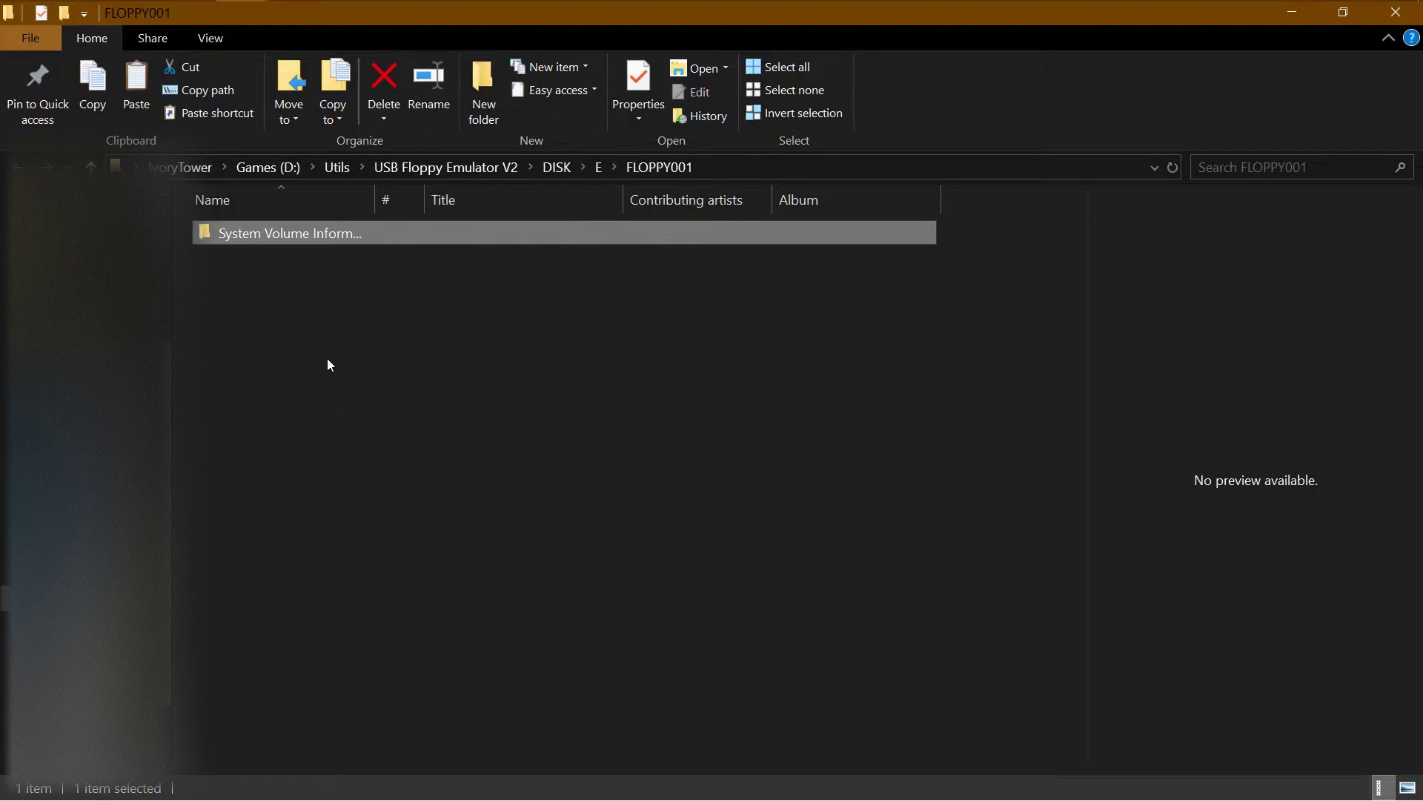
{"action": "key", "text": "Delete"}
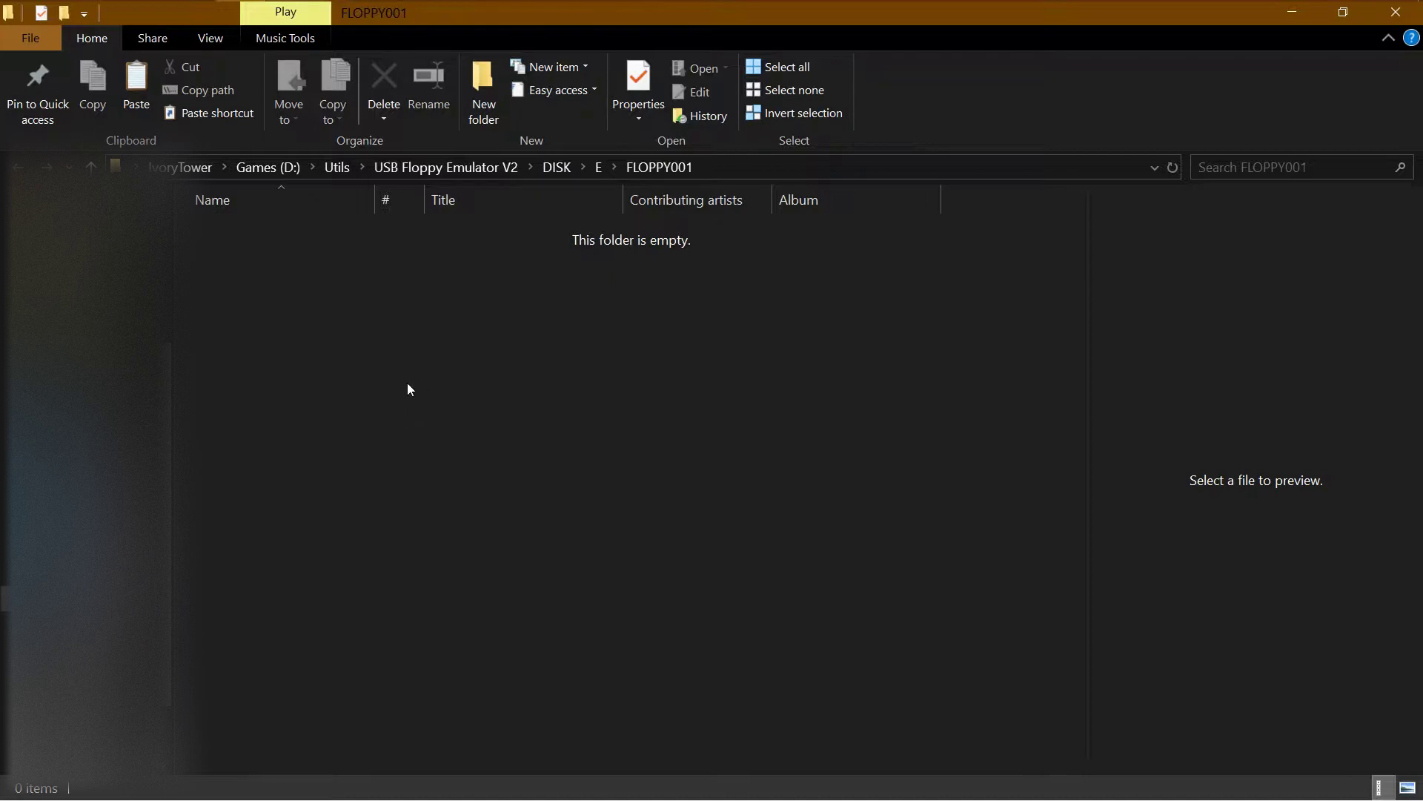
- Copy Fto55.mid from the Sample Mids folder
{"action": "mouse_move", "coordinate": [242, 22]}
{"action": "left_click", "coordinate": [392, 86]}
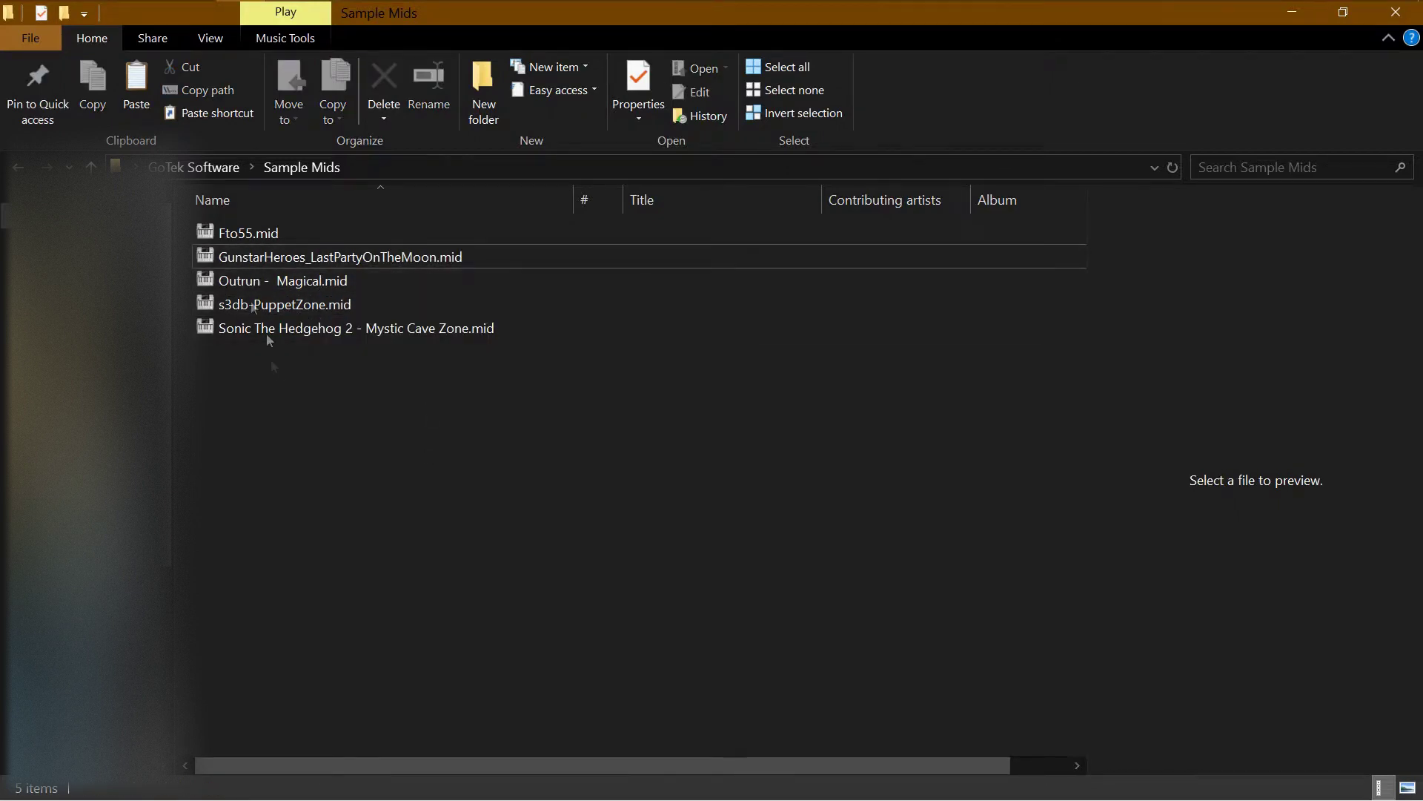
{"action": "left_click", "coordinate": [213, 232]}
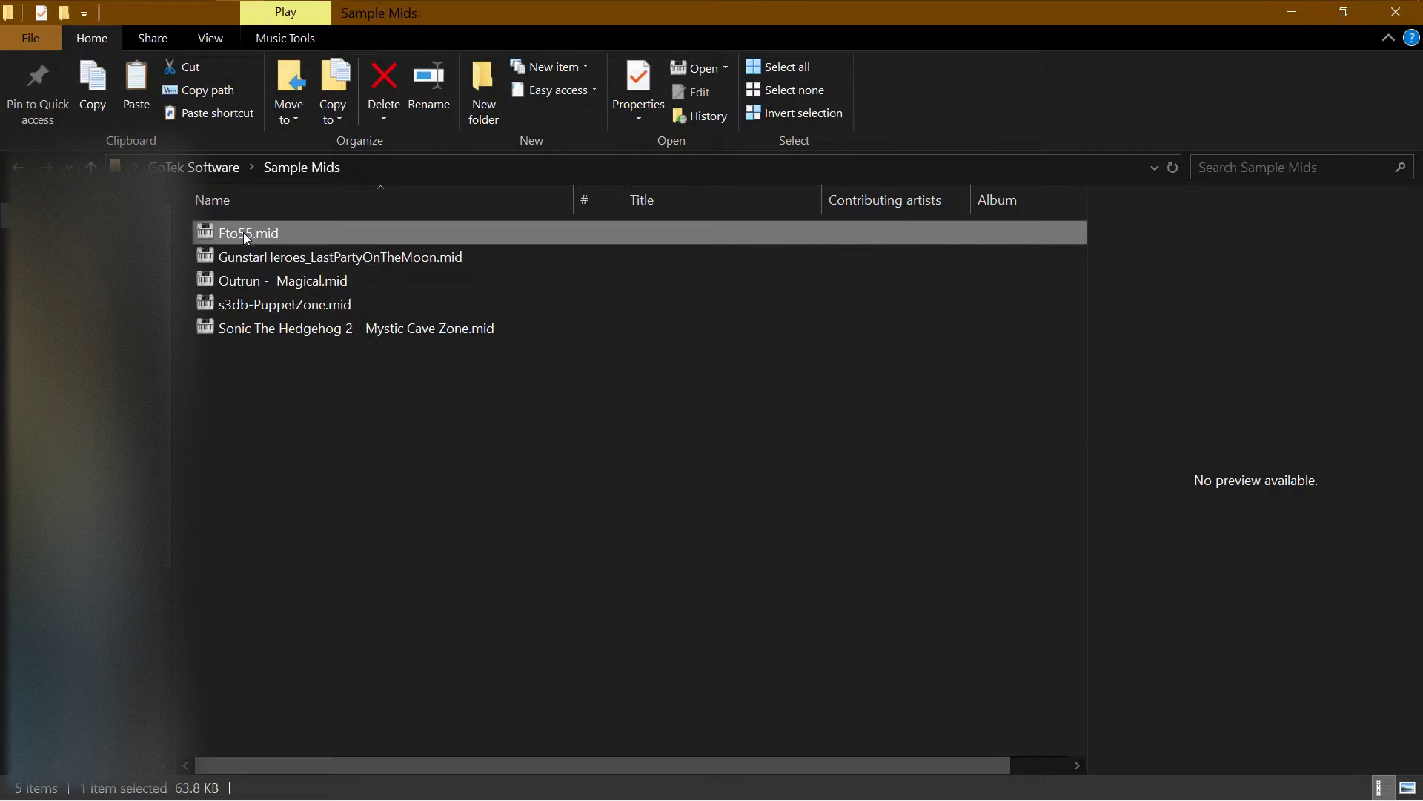
{"action": "right_click", "coordinate": [245, 235]}
{"action": "left_click", "coordinate": [322, 616]}
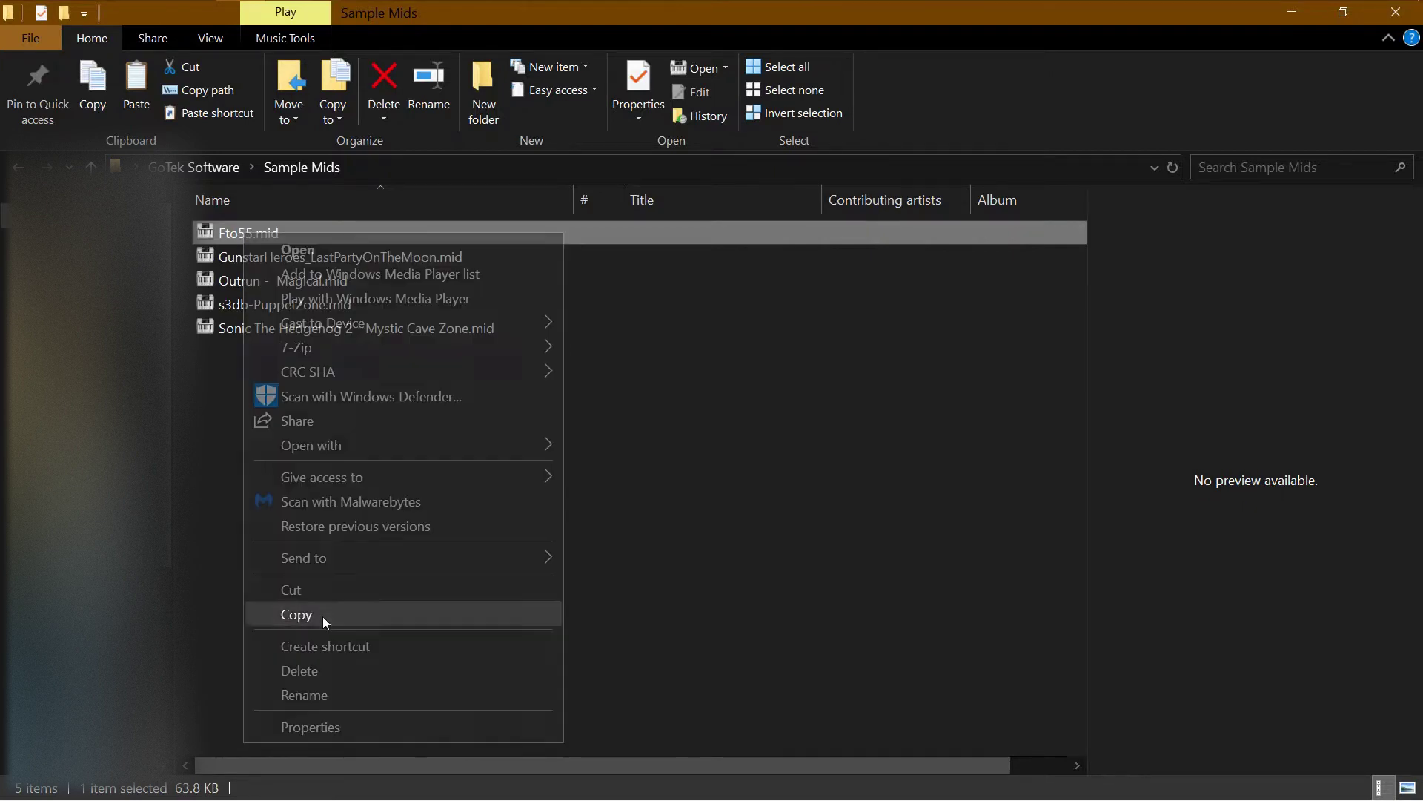
- Paste Fto55.mid into the empty FLOPPY001 folder
{"action": "mouse_move", "coordinate": [400, 24]}
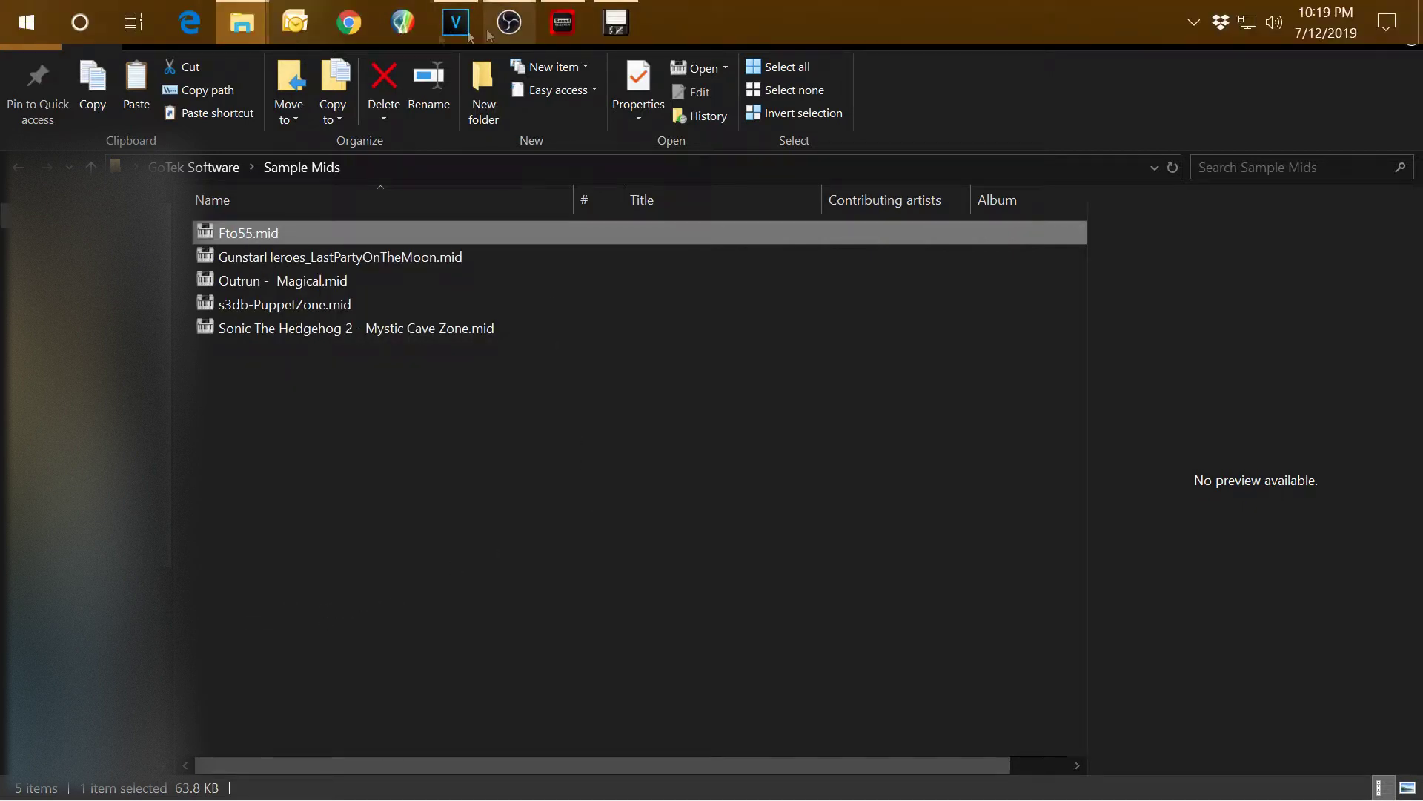
{"action": "left_click", "coordinate": [616, 22]}
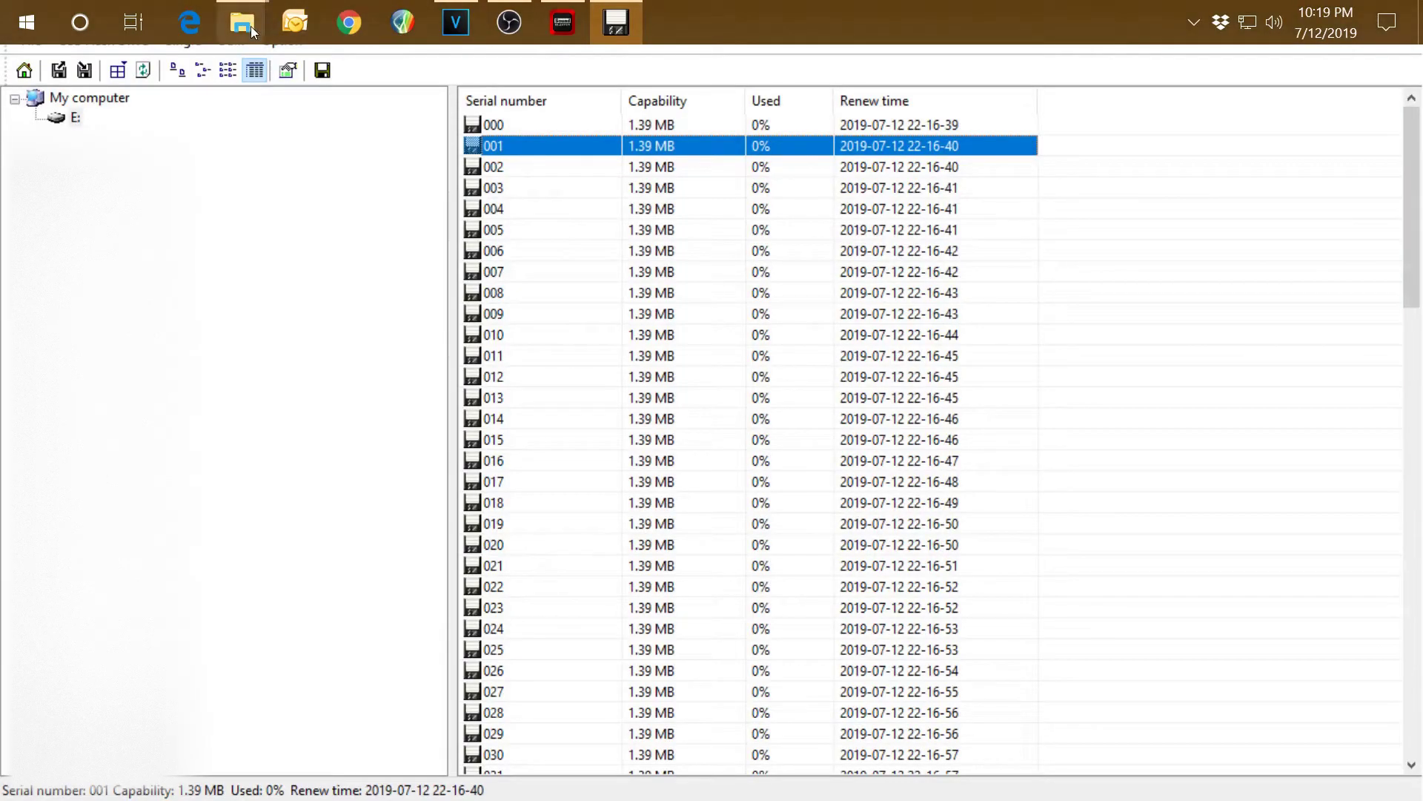
{"action": "mouse_move", "coordinate": [242, 22]}
{"action": "left_click", "coordinate": [559, 73]}
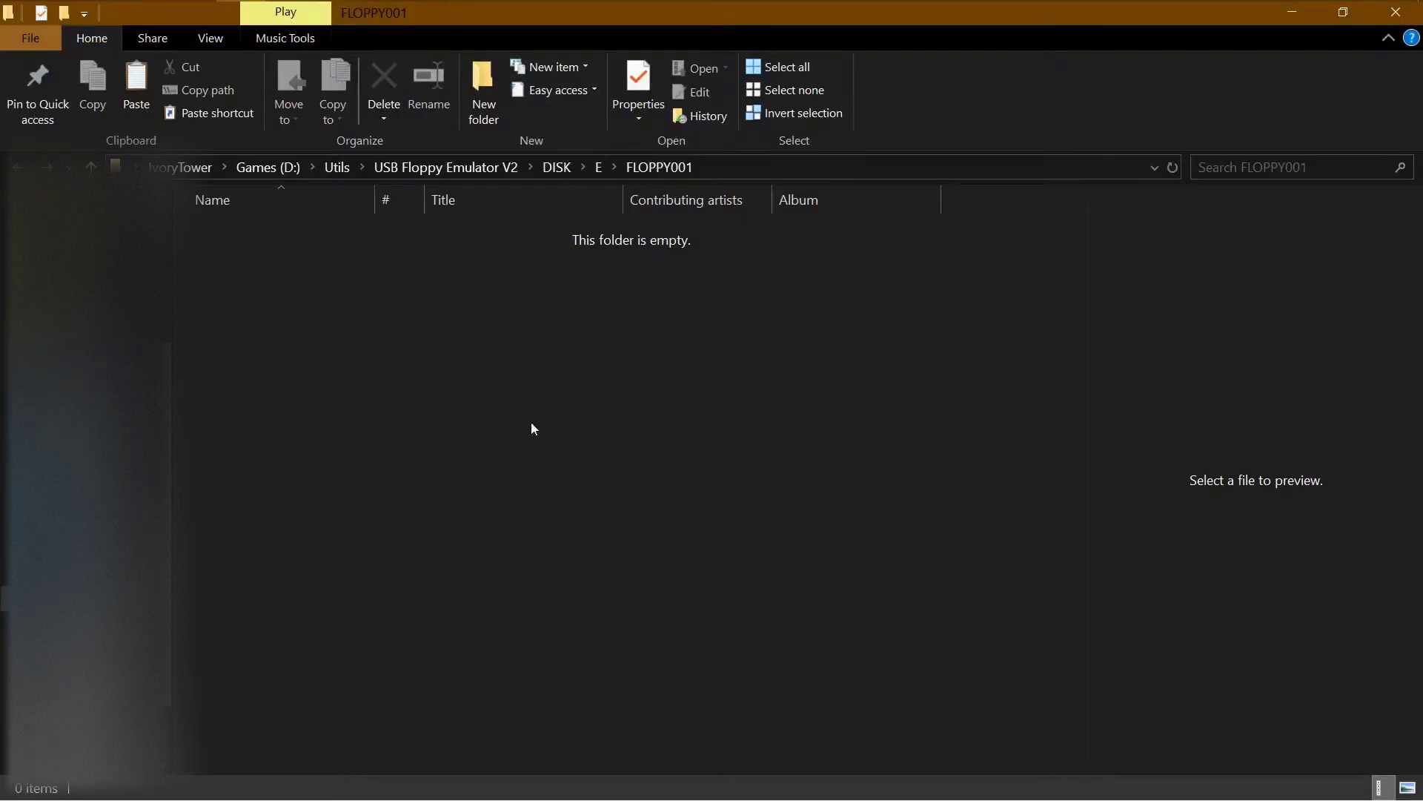
{"action": "right_click", "coordinate": [507, 377]}
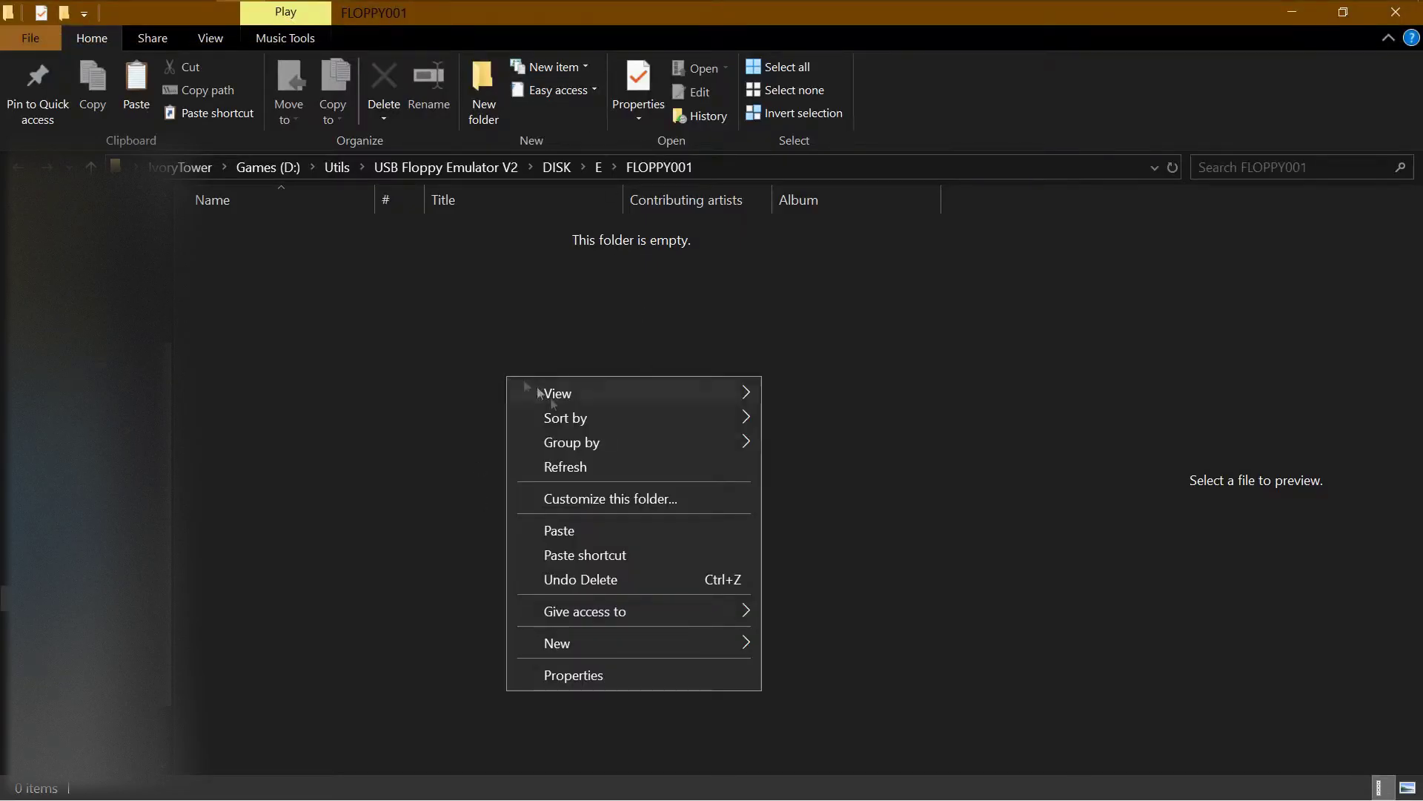
{"action": "left_click", "coordinate": [586, 530]}
{"action": "left_click", "coordinate": [369, 362]}
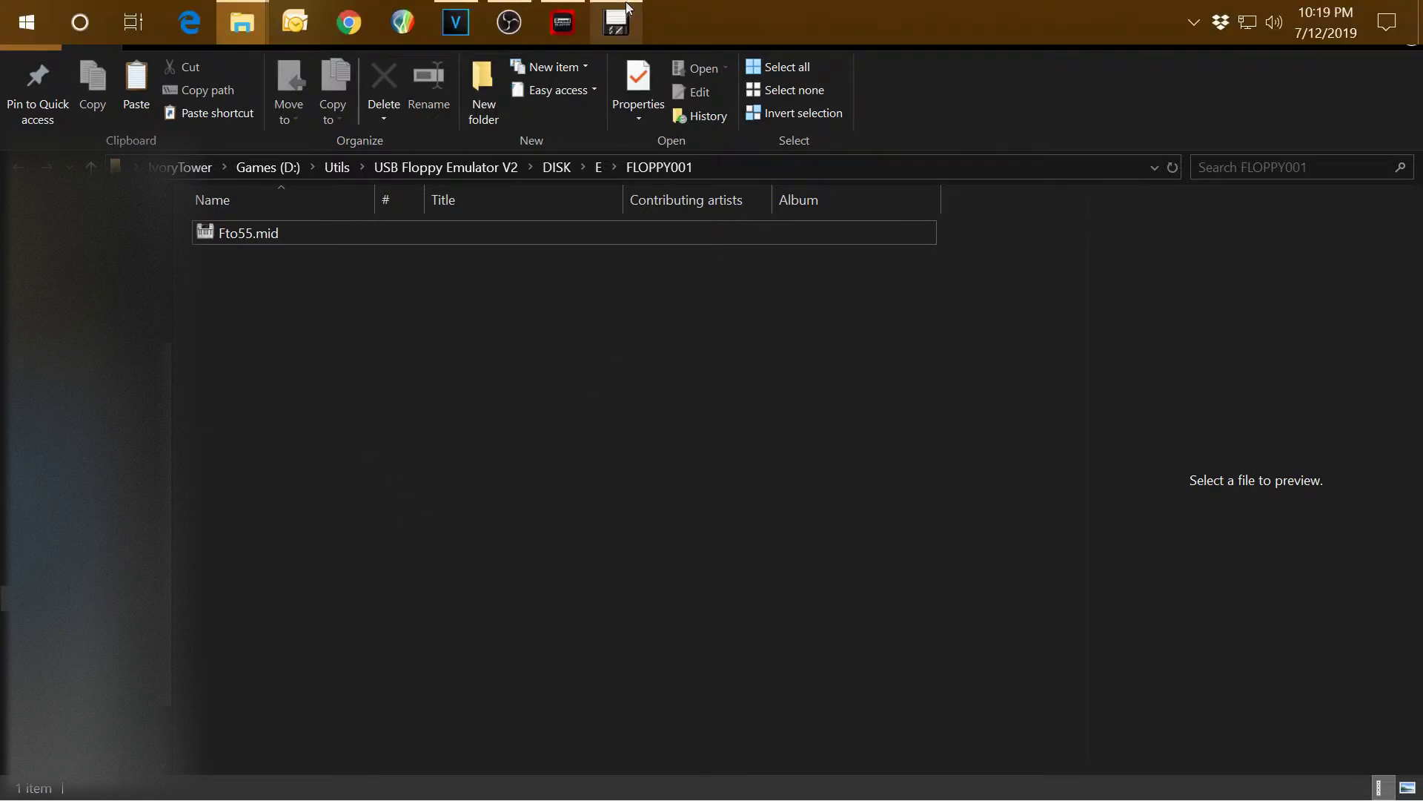
{"action": "left_click", "coordinate": [616, 22]}
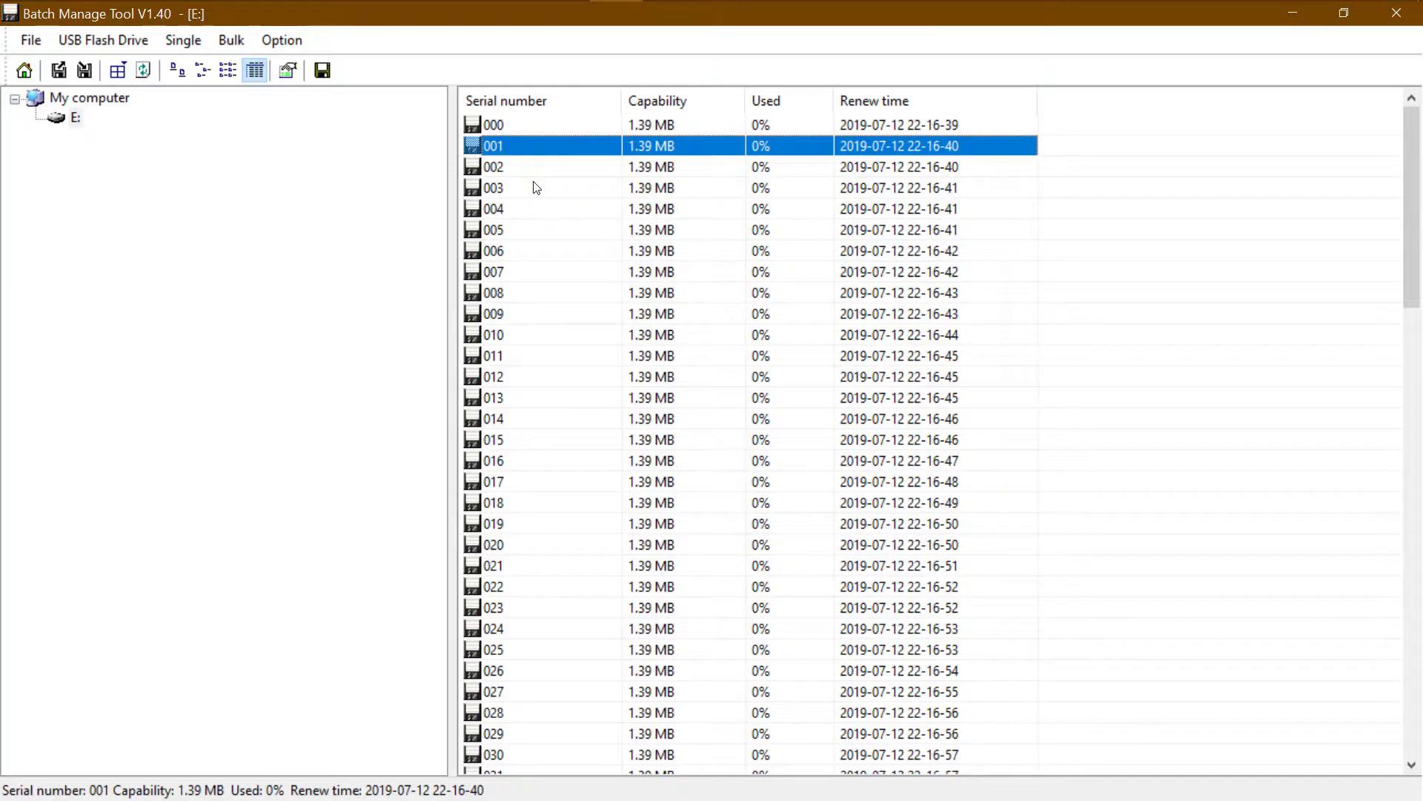
{"action": "right_click", "coordinate": [482, 147]}
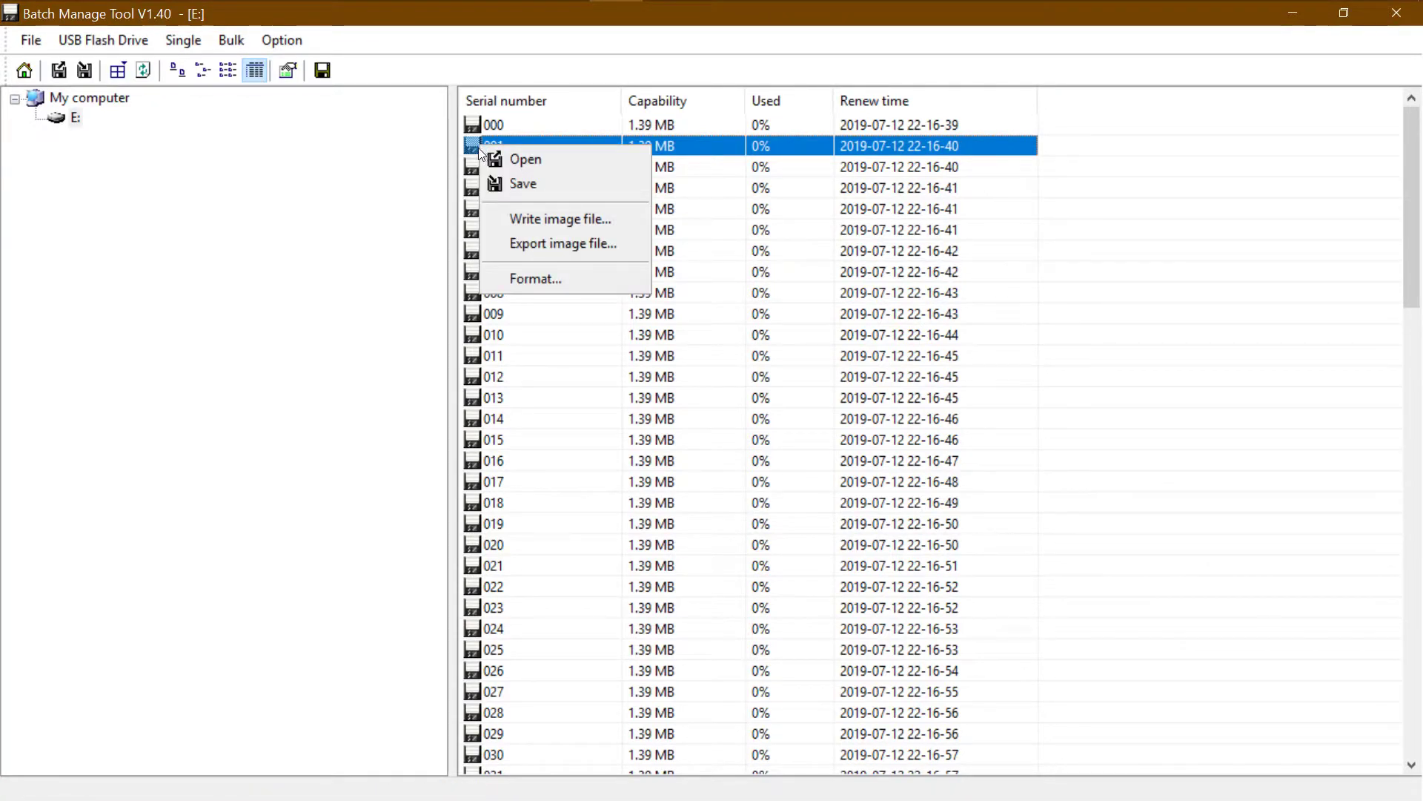
{"action": "left_click", "coordinate": [536, 181]}
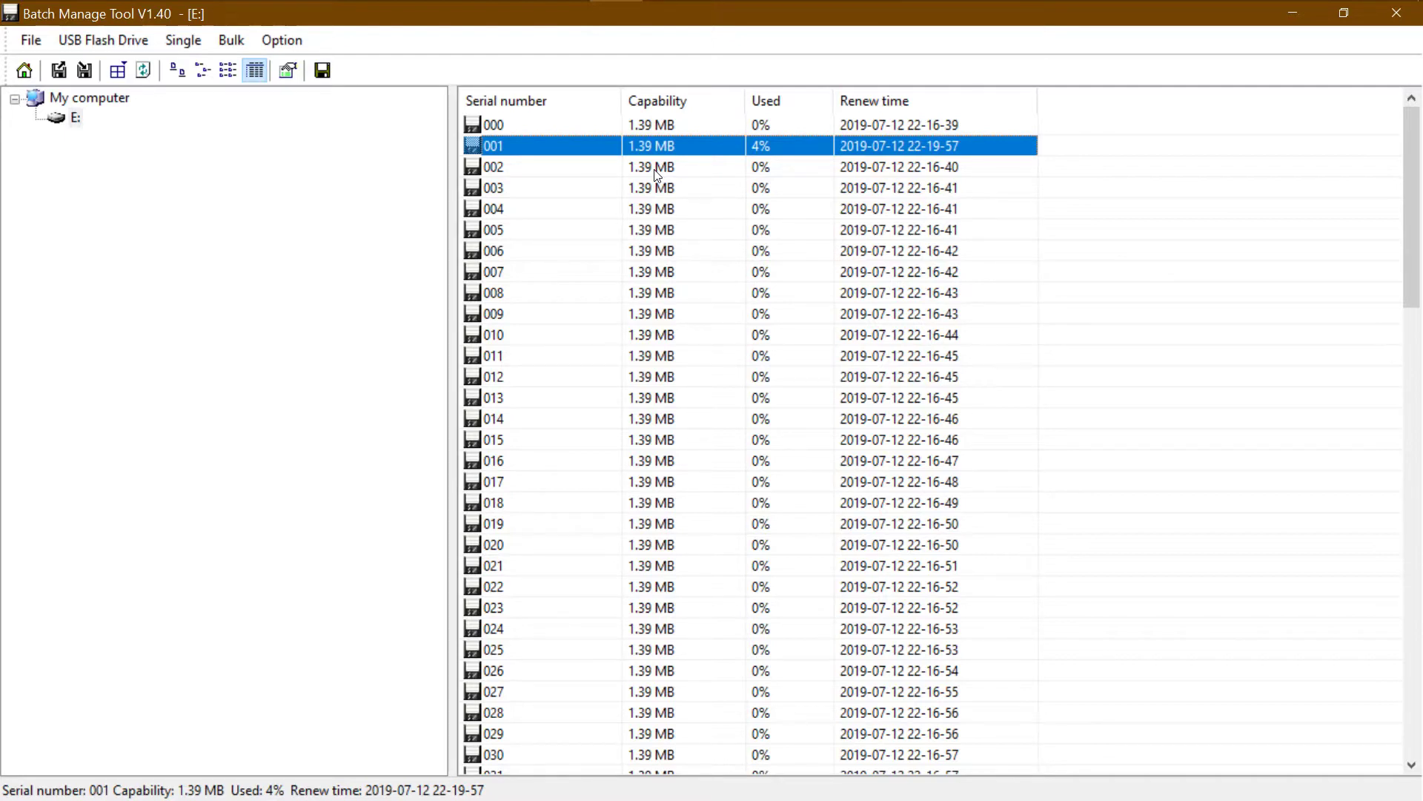
{"action": "scroll", "coordinate": [655, 170], "scroll_direction": "down", "scroll_amount": 20}
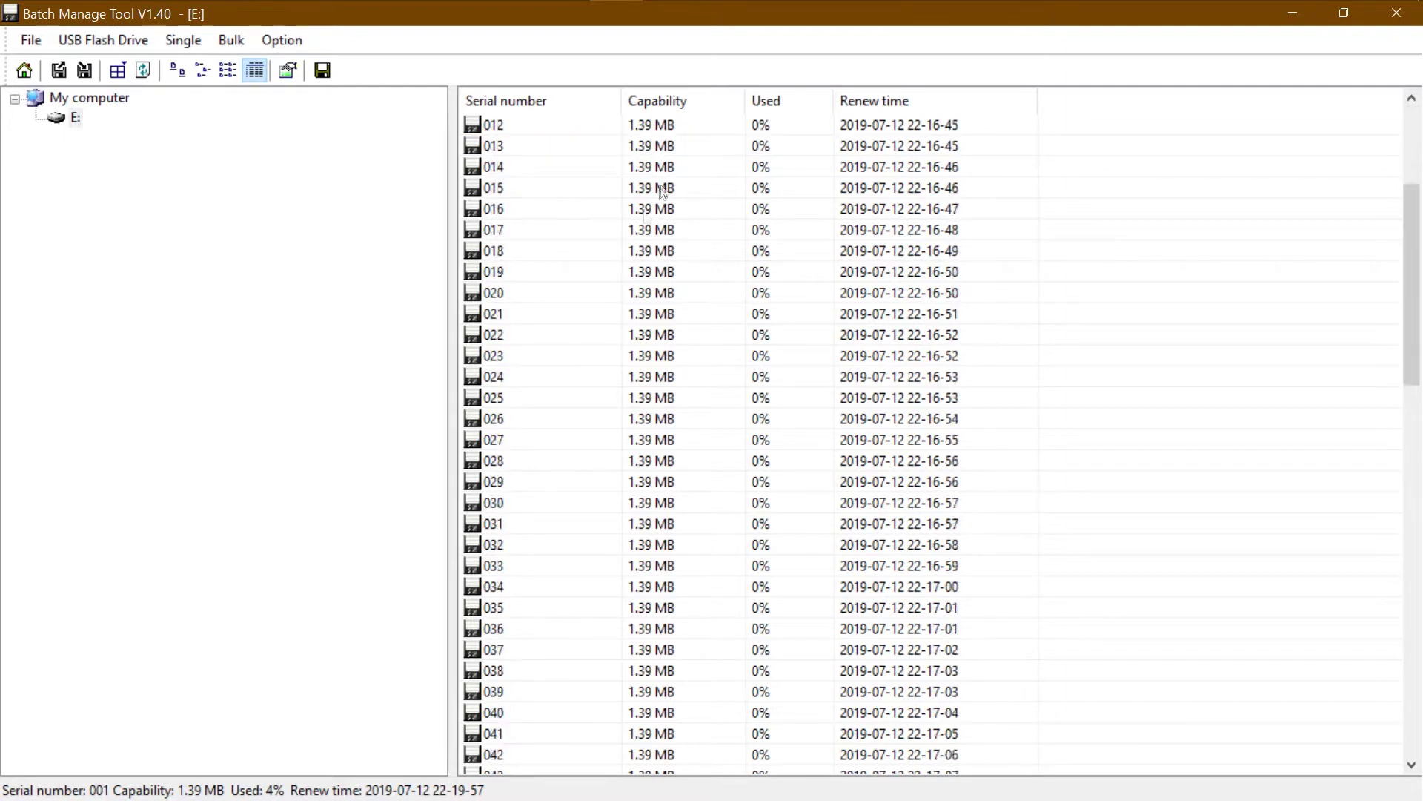
{"action": "scroll", "coordinate": [652, 338], "scroll_direction": "up", "scroll_amount": 20}
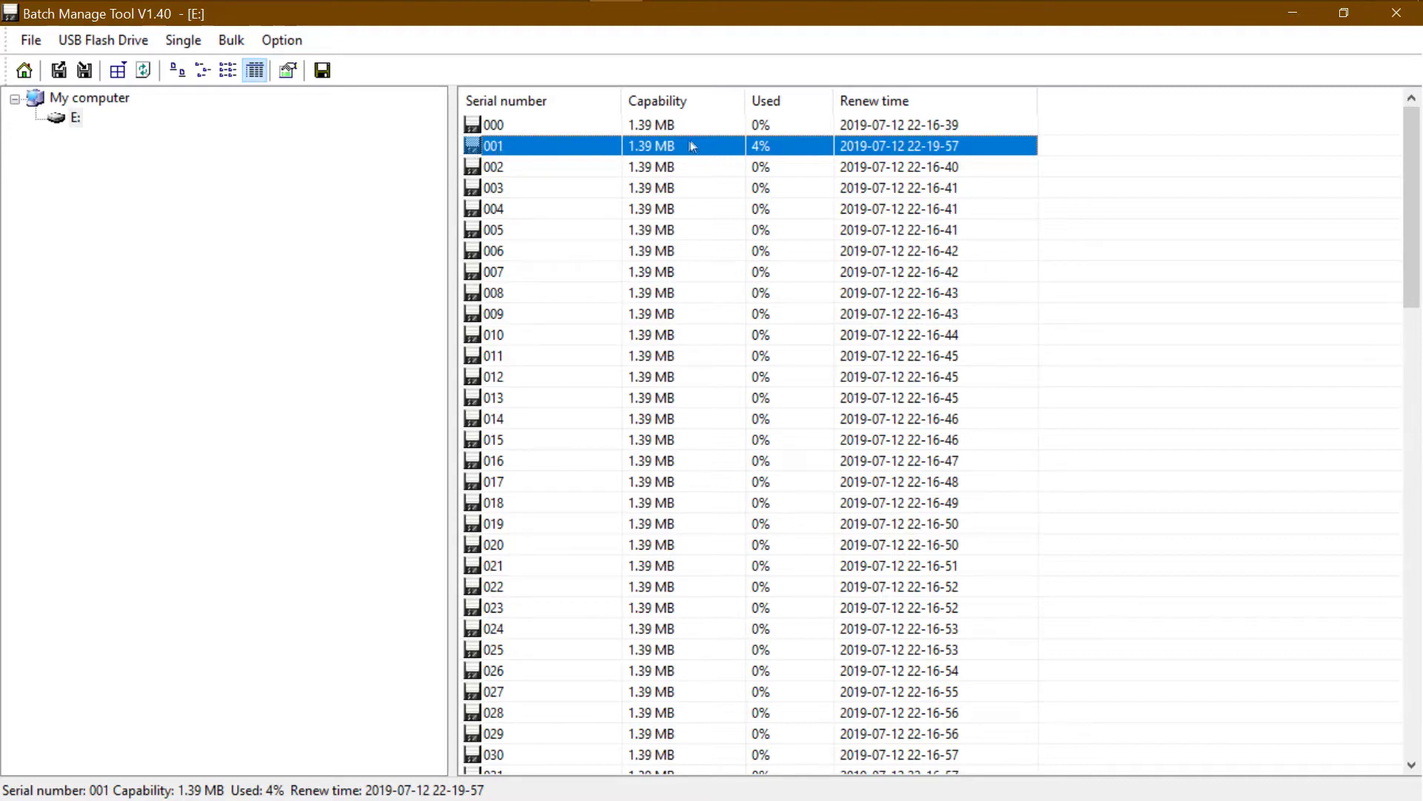
- Reopen floppy 001 maximized and confirm the file is stored as FTO55.MID
{"action": "double_click", "coordinate": [476, 152]}
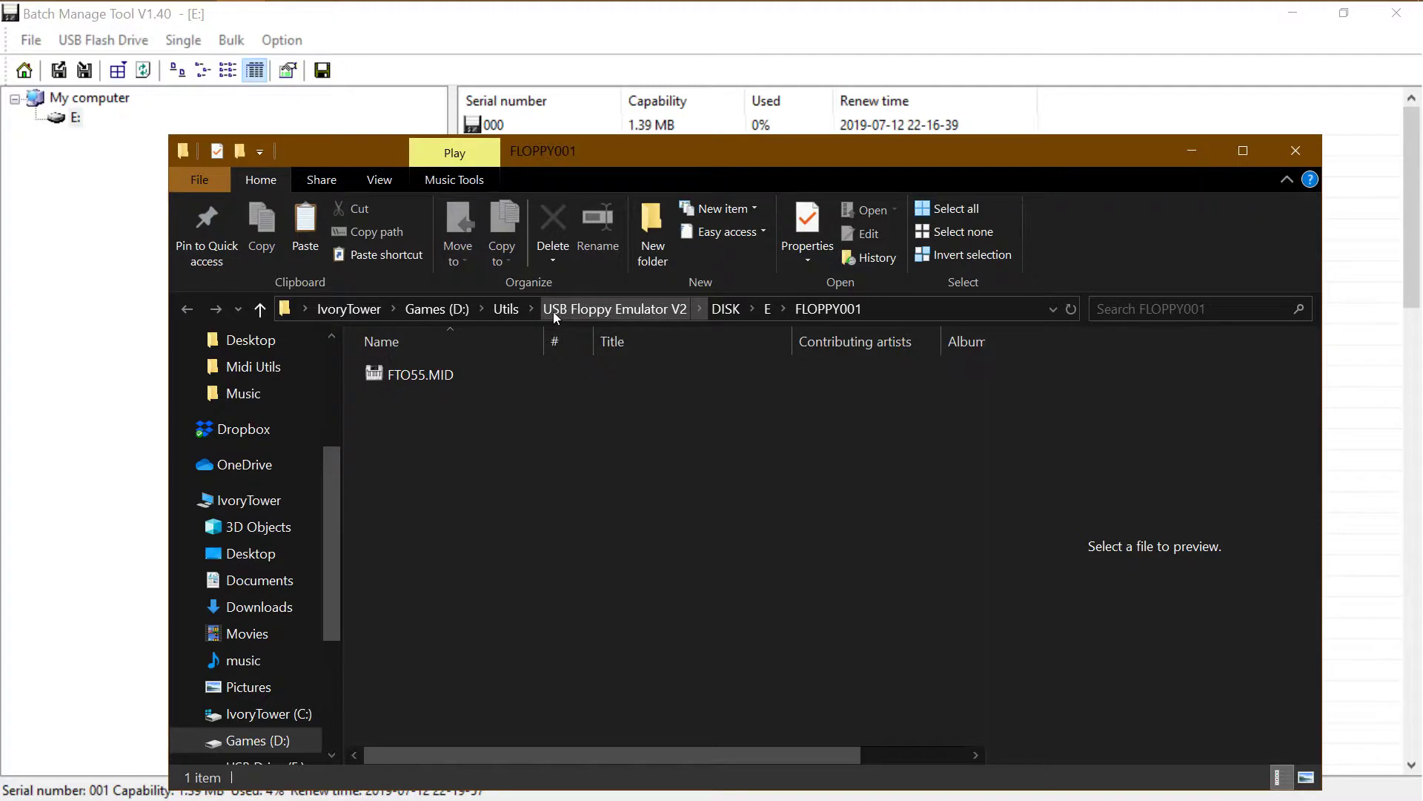
{"action": "left_click", "coordinate": [1246, 152]}
{"action": "left_click", "coordinate": [245, 234]}
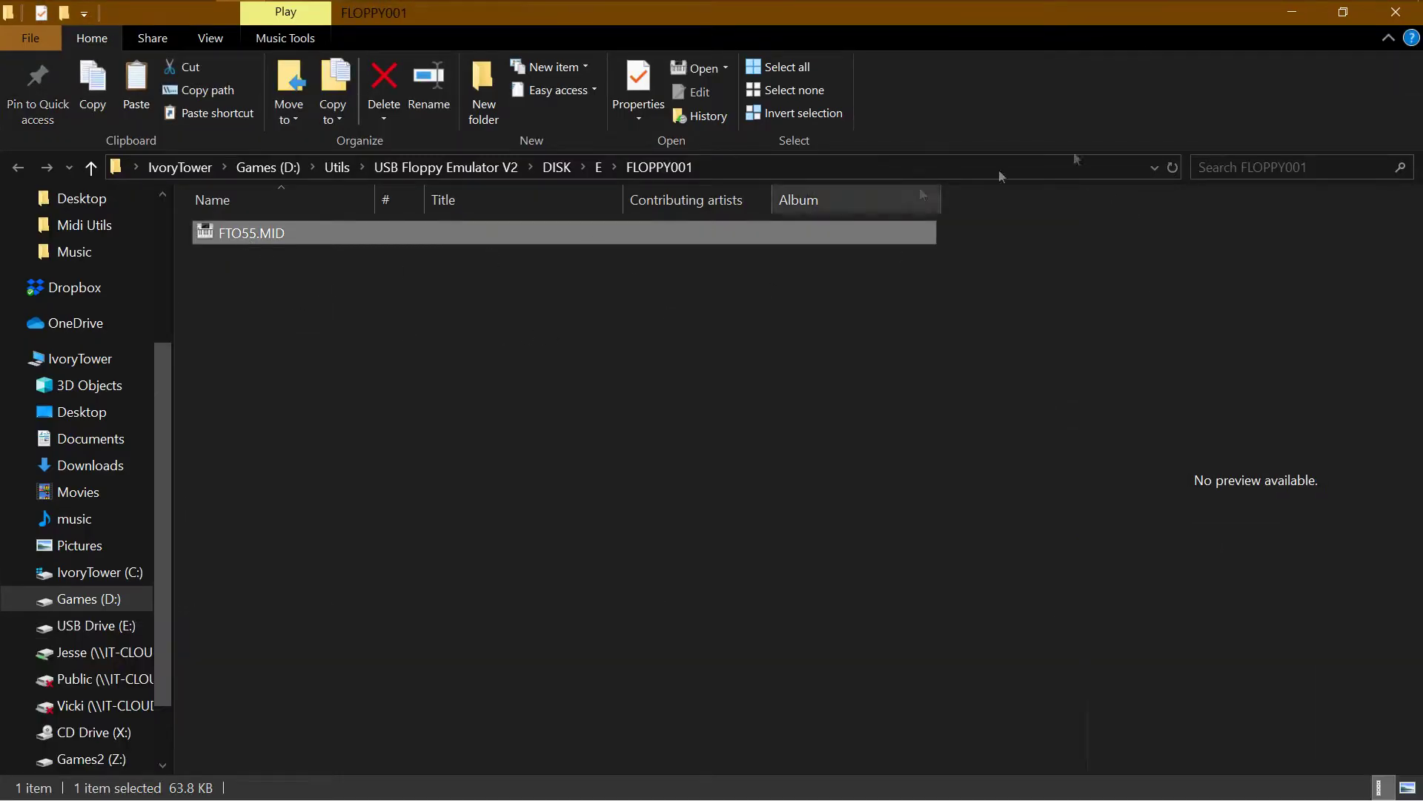
{"action": "left_click", "coordinate": [1396, 12]}
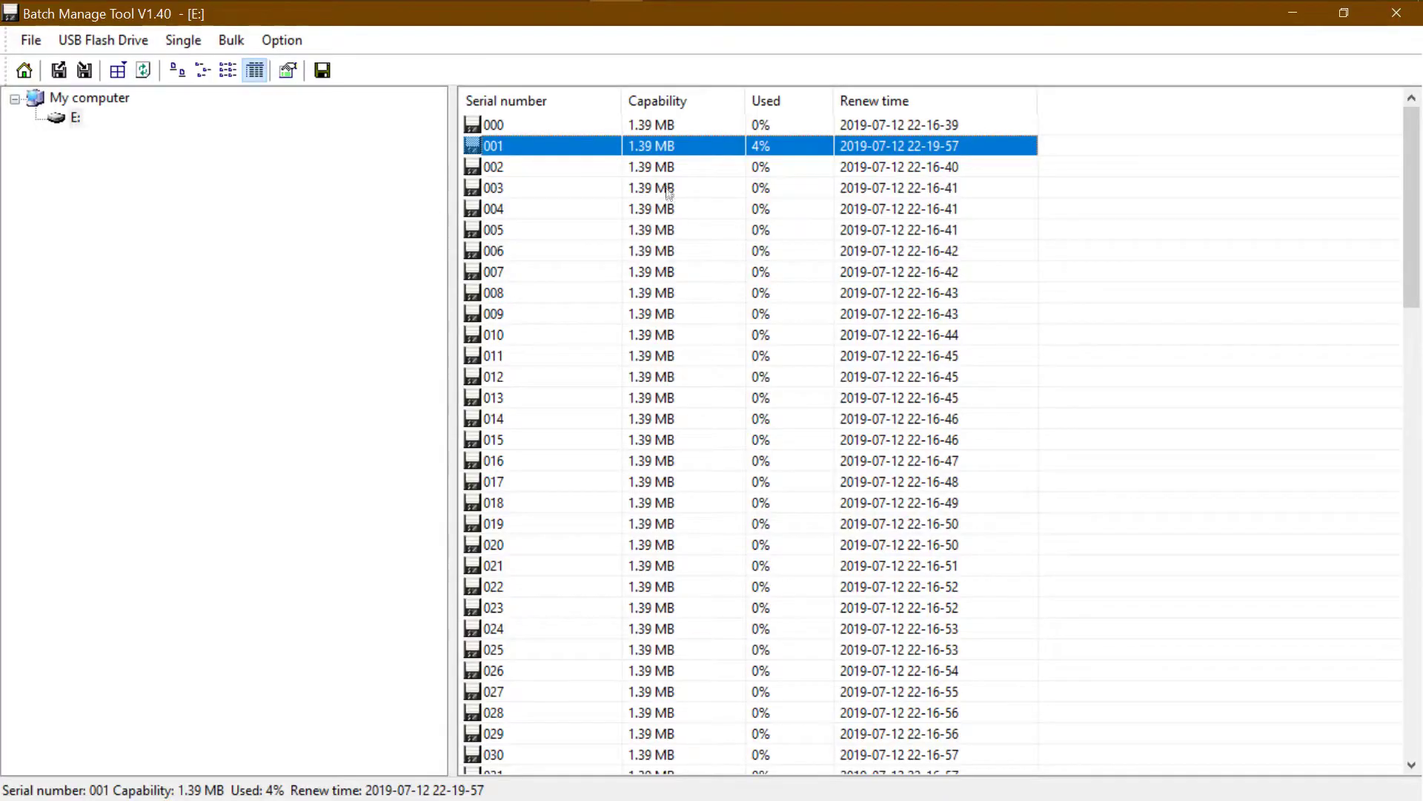
{"action": "mouse_move", "coordinate": [585, 7]}
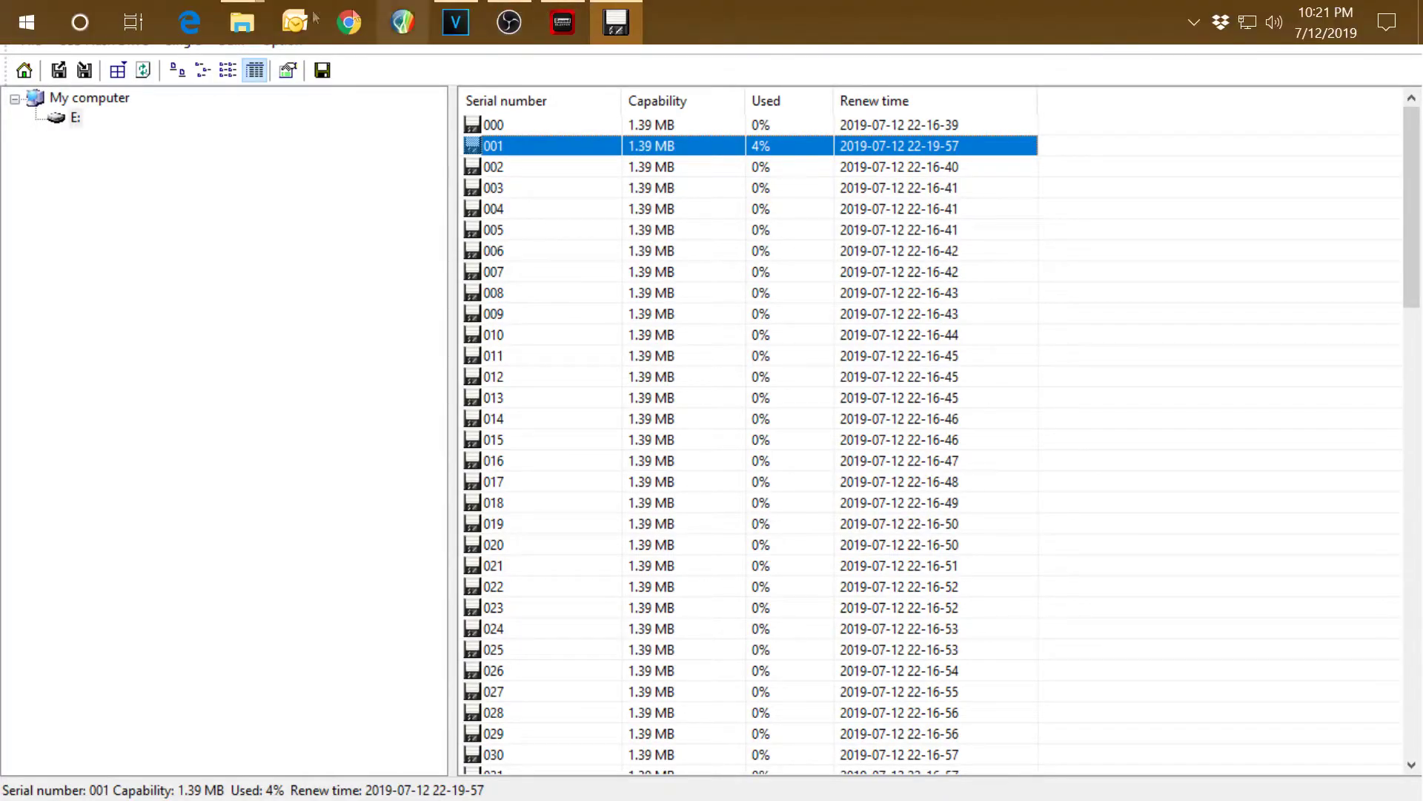
{"action": "mouse_move", "coordinate": [250, 17]}
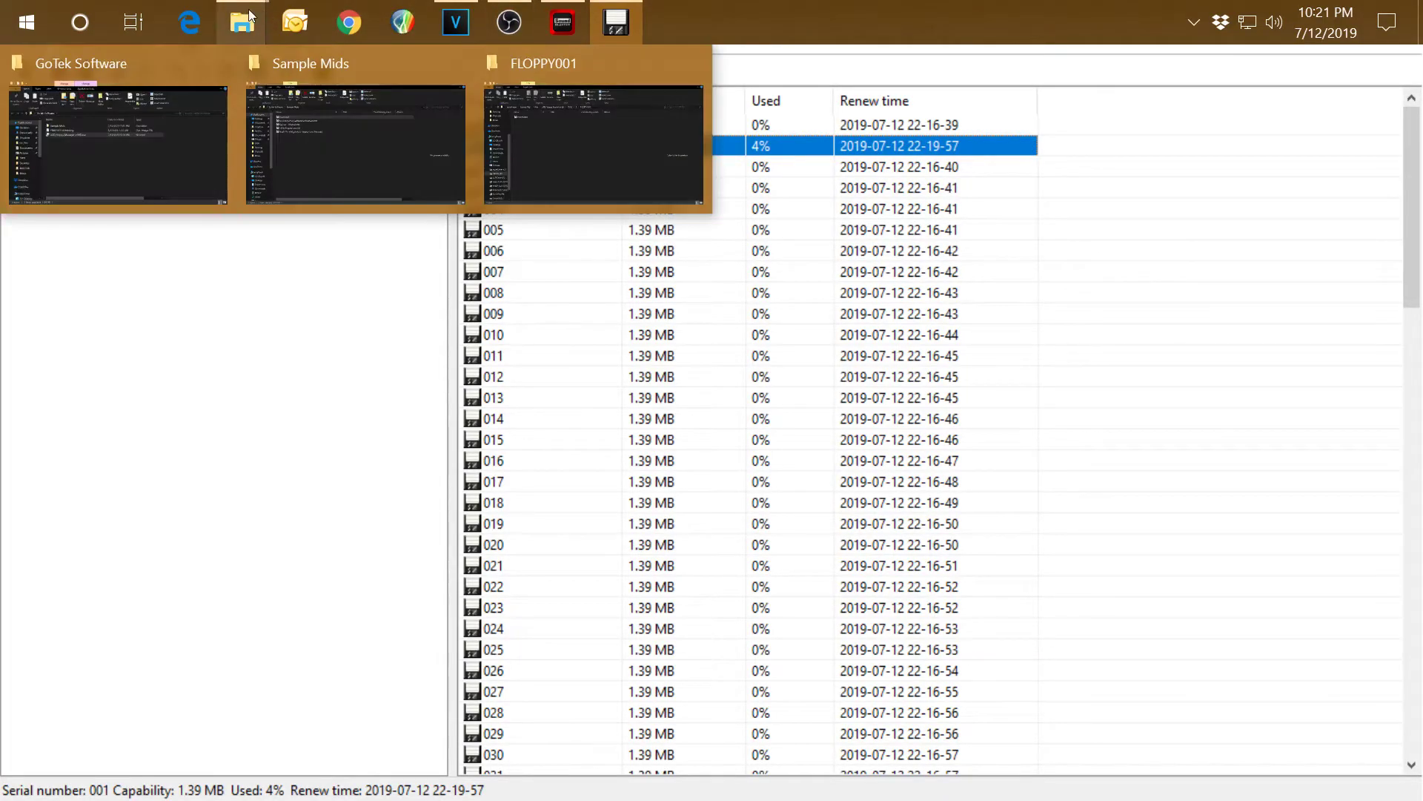
{"action": "left_click", "coordinate": [593, 141]}
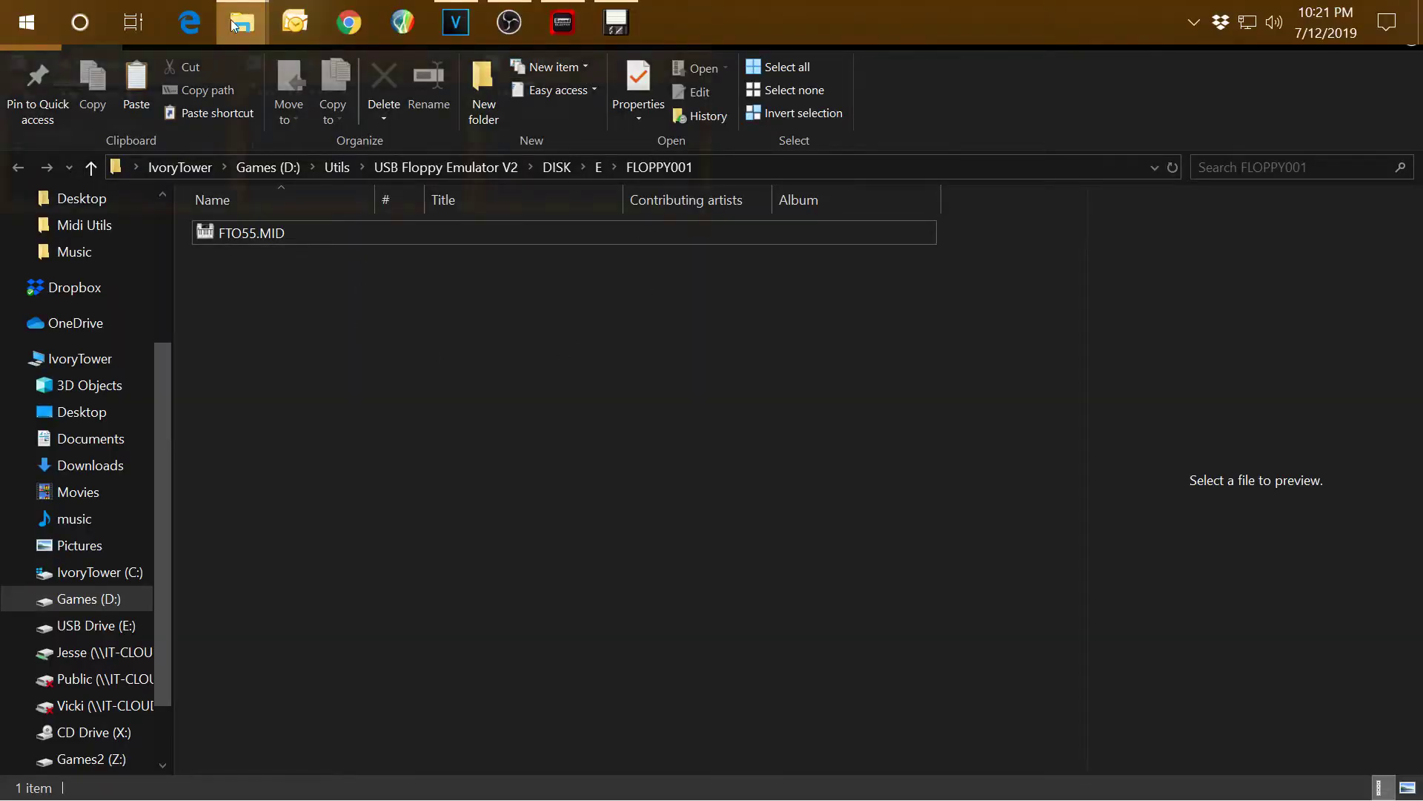
- Copy Sonic The Hedgehog 2 - Mystic Cave Zone.mid from the Sample Mids folder
{"action": "mouse_move", "coordinate": [287, 17]}
{"action": "left_click", "coordinate": [305, 64]}
{"action": "left_click", "coordinate": [328, 367]}
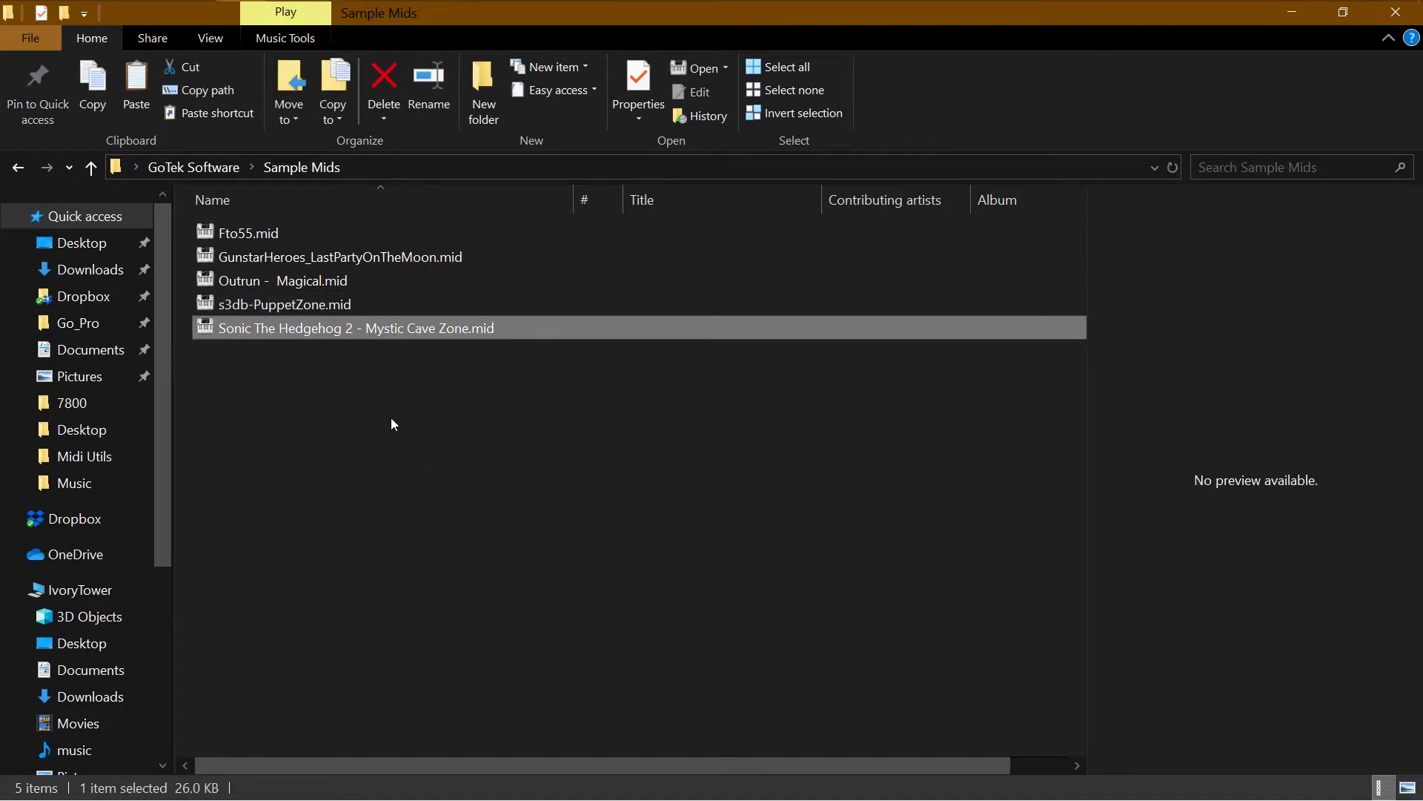
{"action": "right_click", "coordinate": [310, 332]}
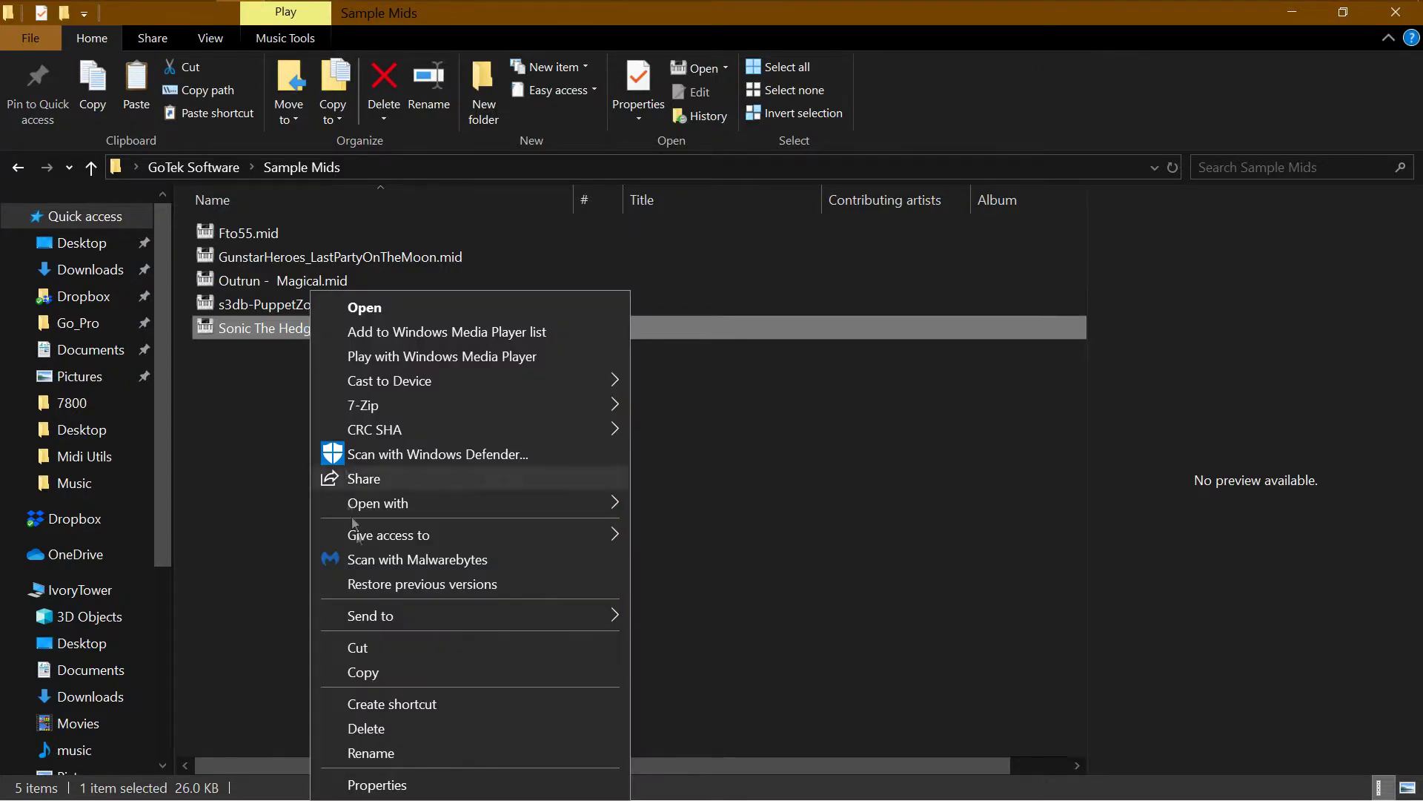
{"action": "left_click", "coordinate": [395, 669]}
- Paste the Sonic MIDI into FLOPPY001 beside FTO55.MID and widen the Name column
{"action": "mouse_move", "coordinate": [261, 30]}
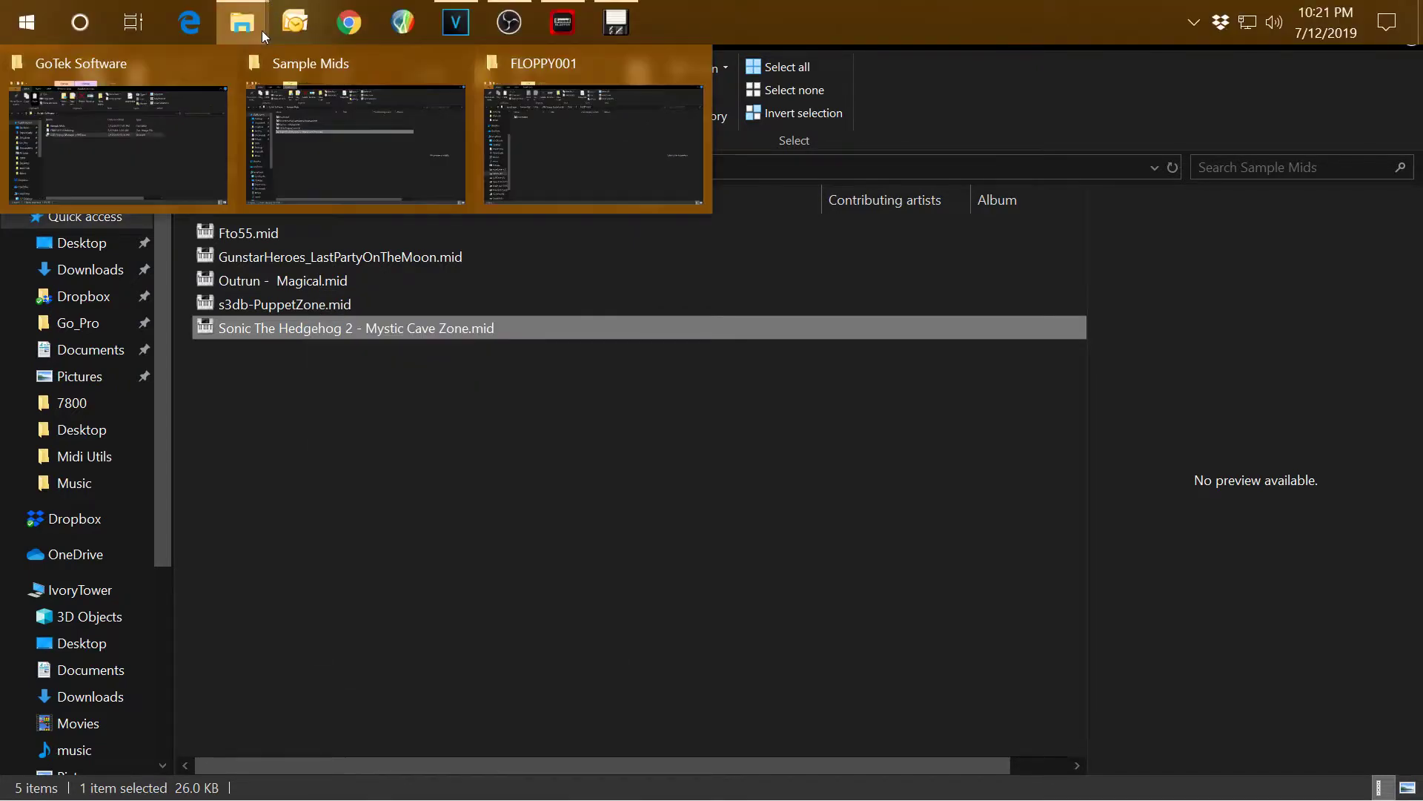
{"action": "left_click", "coordinate": [493, 71]}
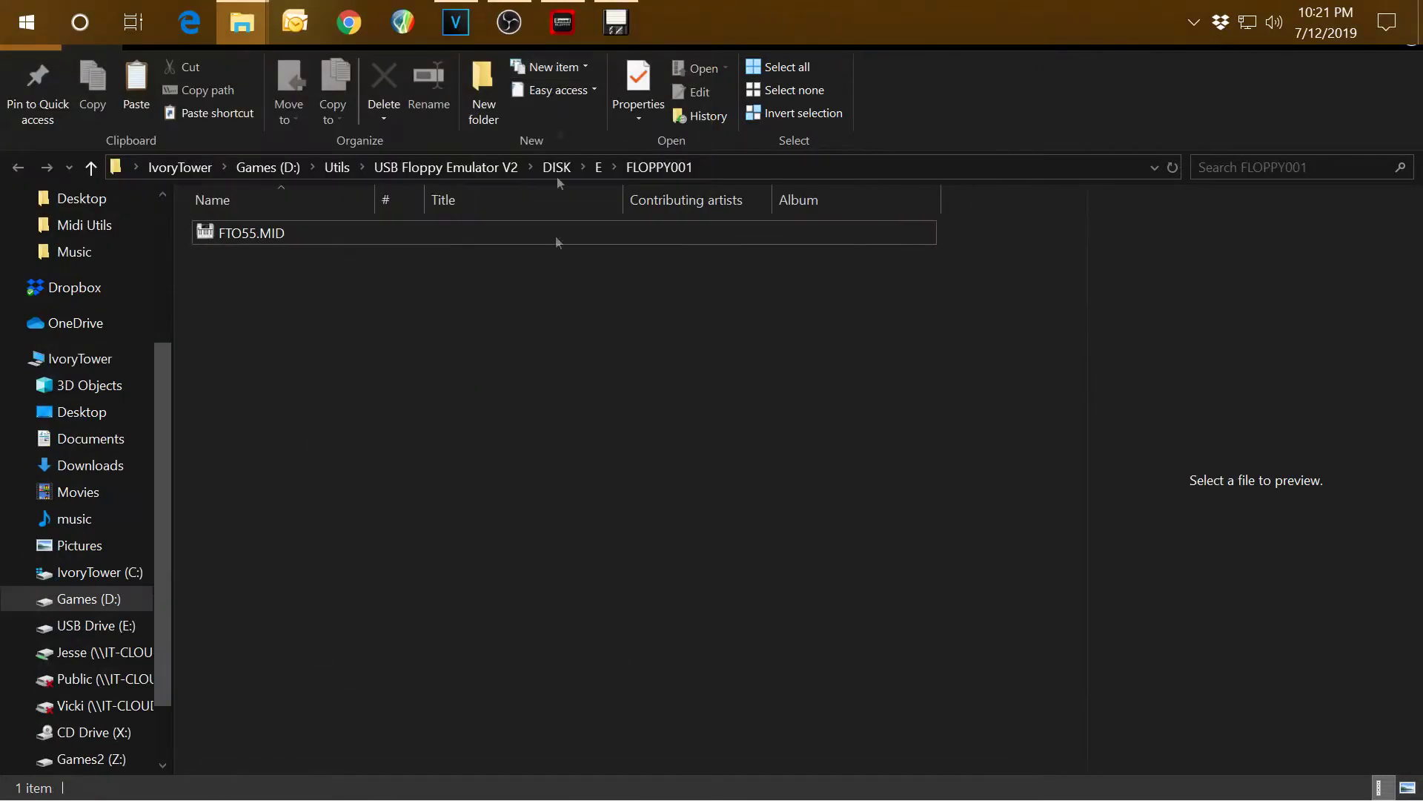
{"action": "right_click", "coordinate": [396, 342]}
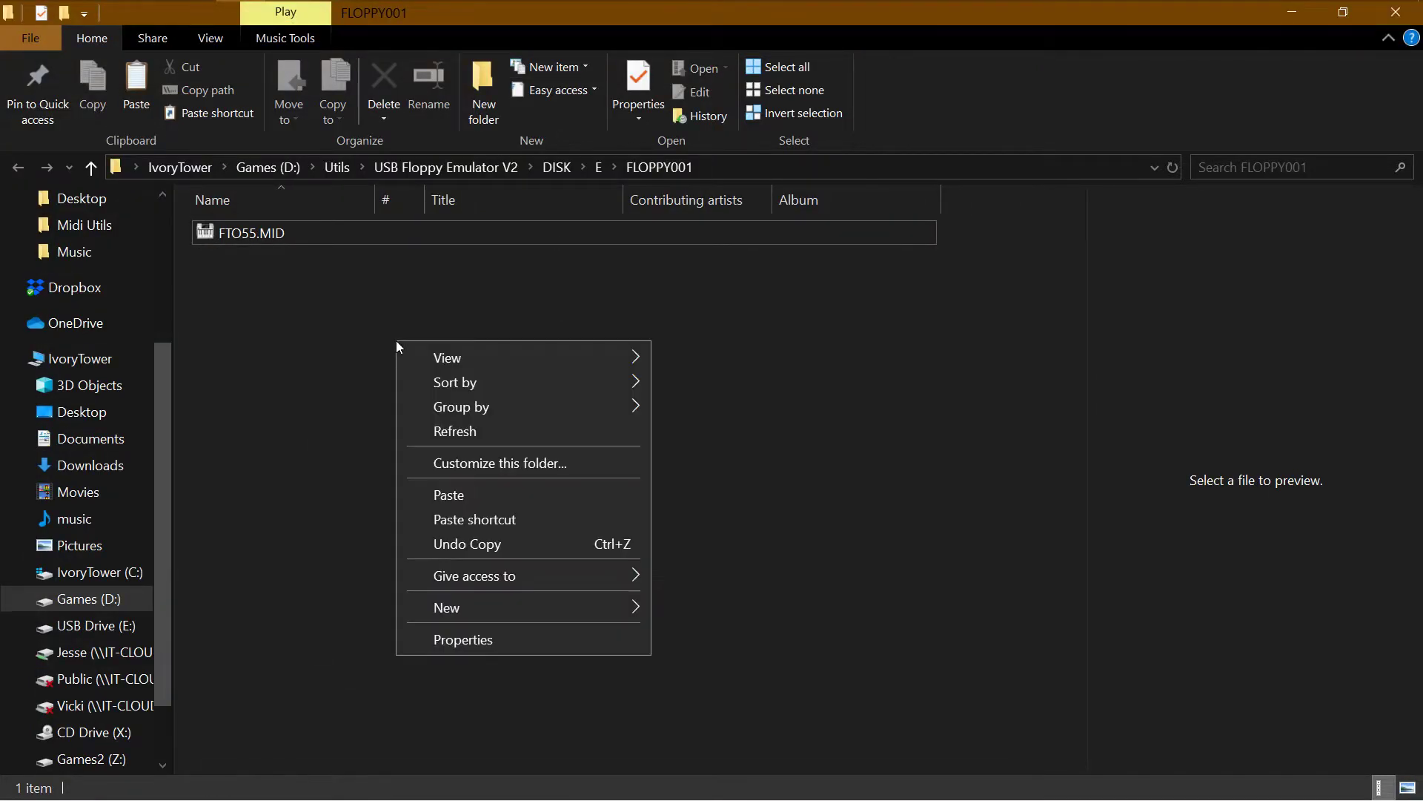
{"action": "left_click", "coordinate": [508, 496]}
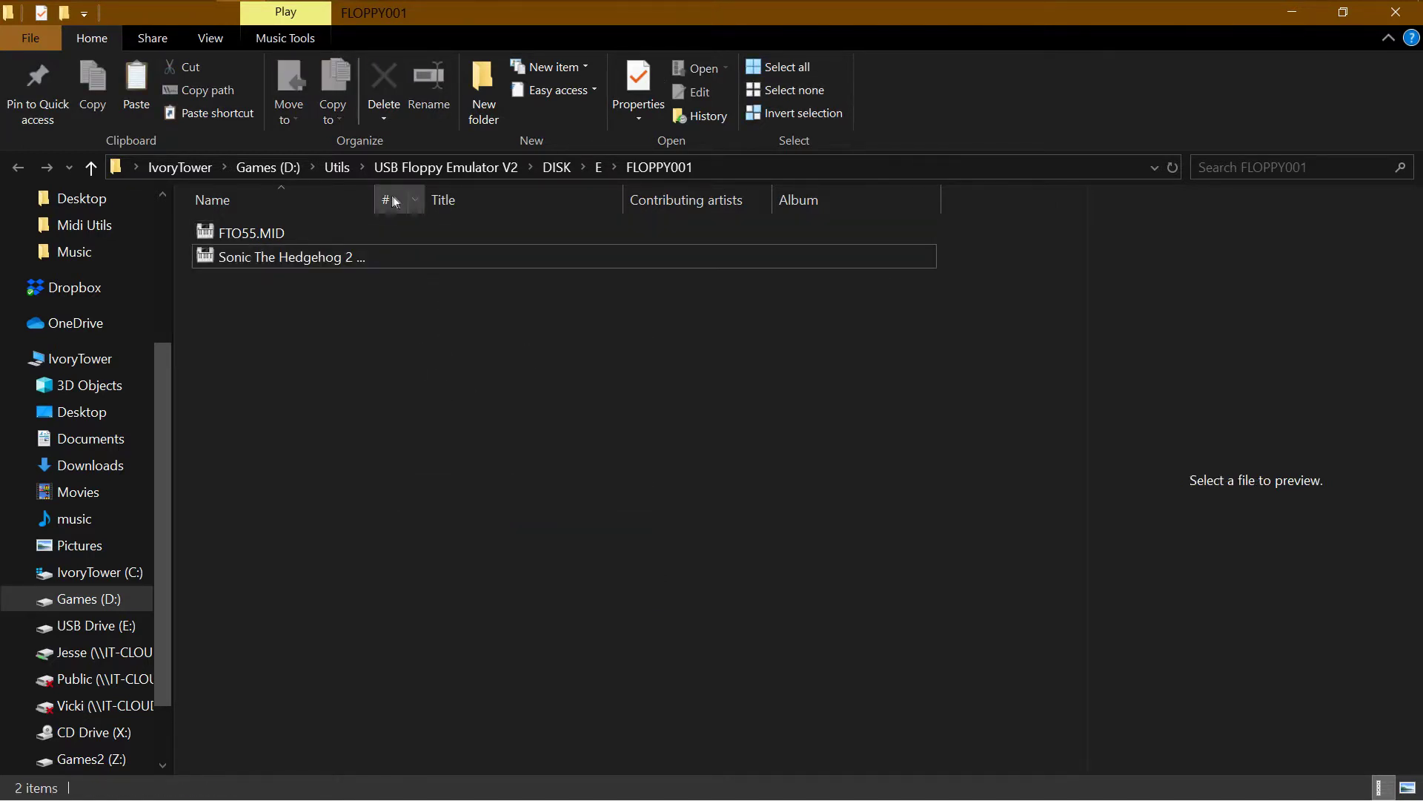
{"action": "left_click_drag", "start_coordinate": [375, 200], "coordinate": [559, 199]}
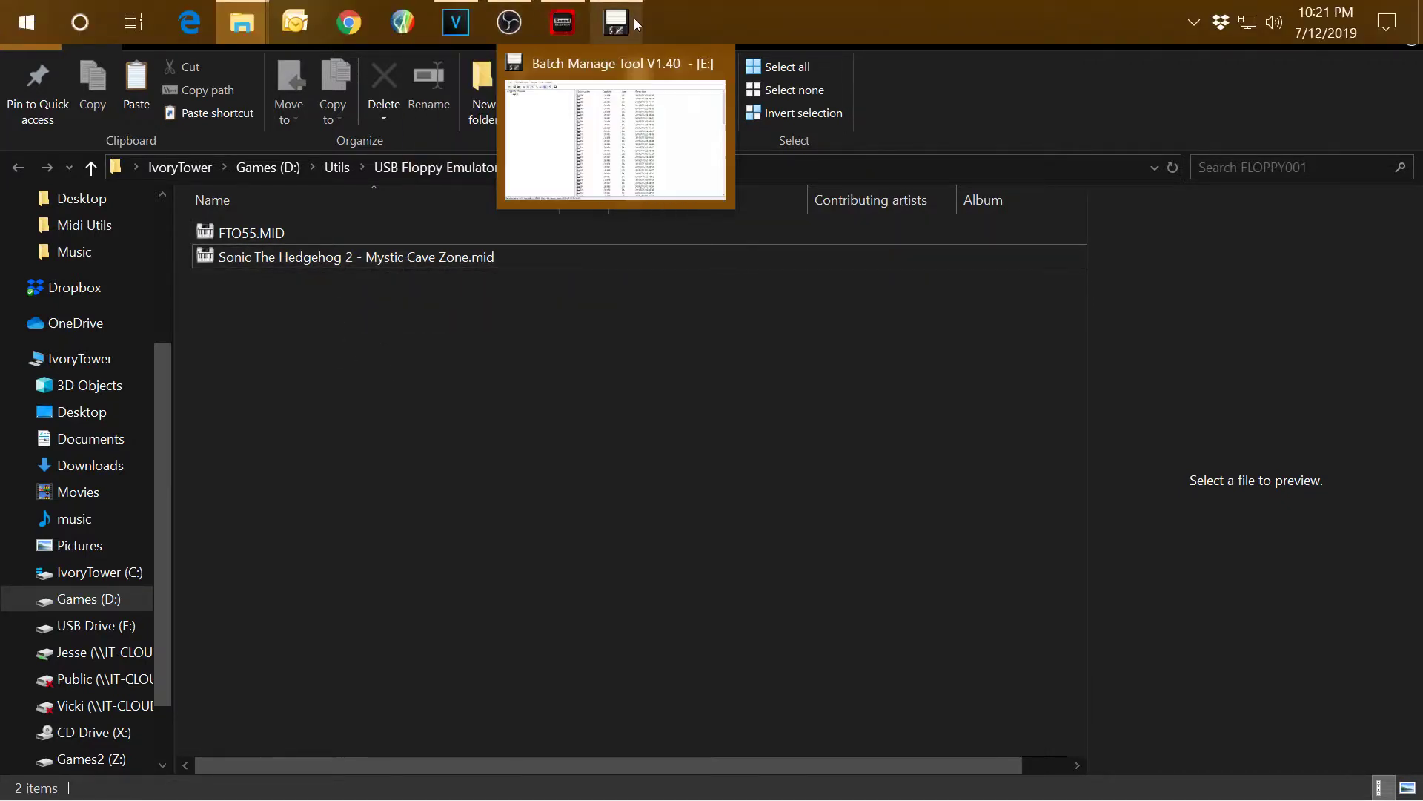
{"action": "left_click", "coordinate": [634, 18]}
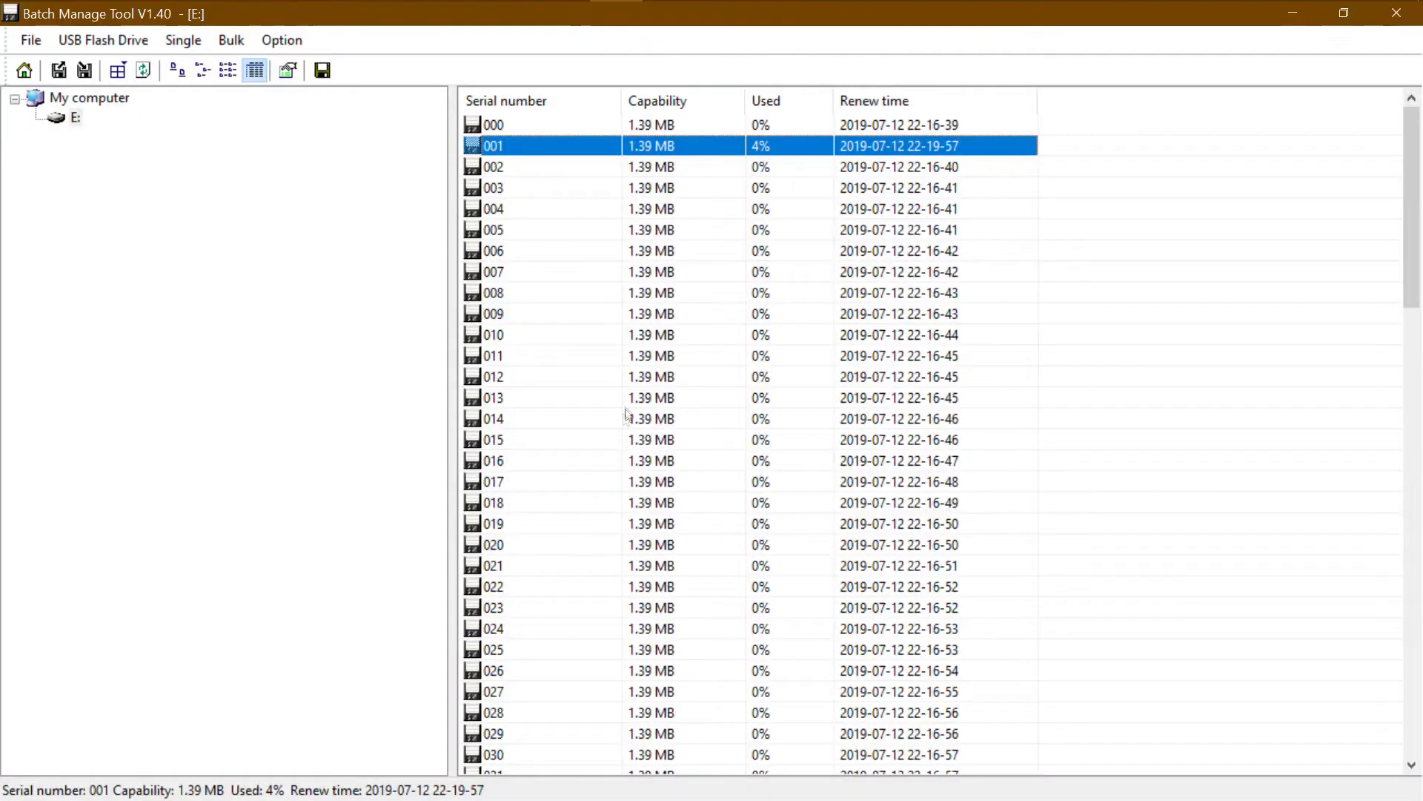
- Save block 001, which fails with a file-not-found error on the Sonic MIDI, then dismiss the error
{"action": "right_click", "coordinate": [557, 149]}
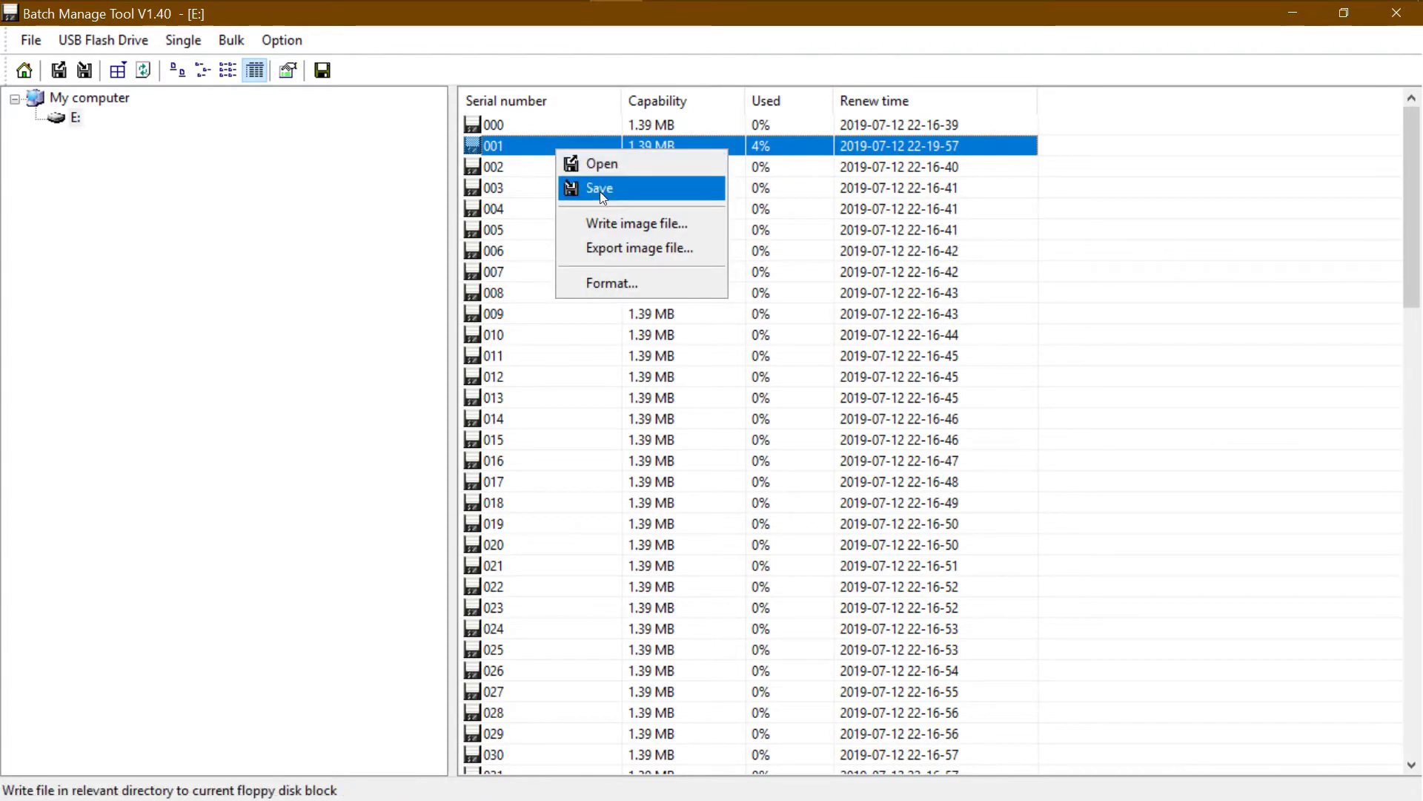
{"action": "left_click", "coordinate": [599, 191]}
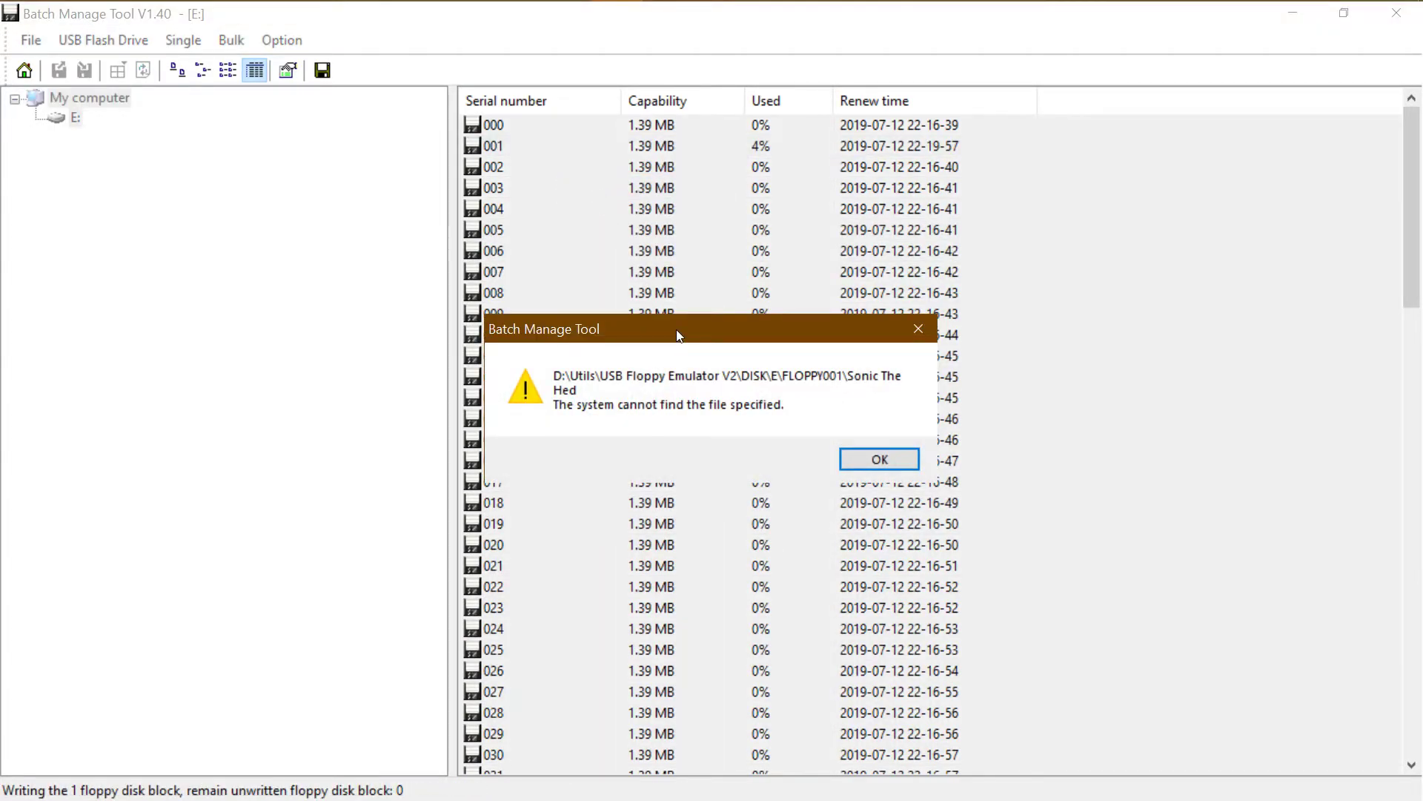
{"action": "left_click_drag", "start_coordinate": [677, 335], "coordinate": [651, 321]}
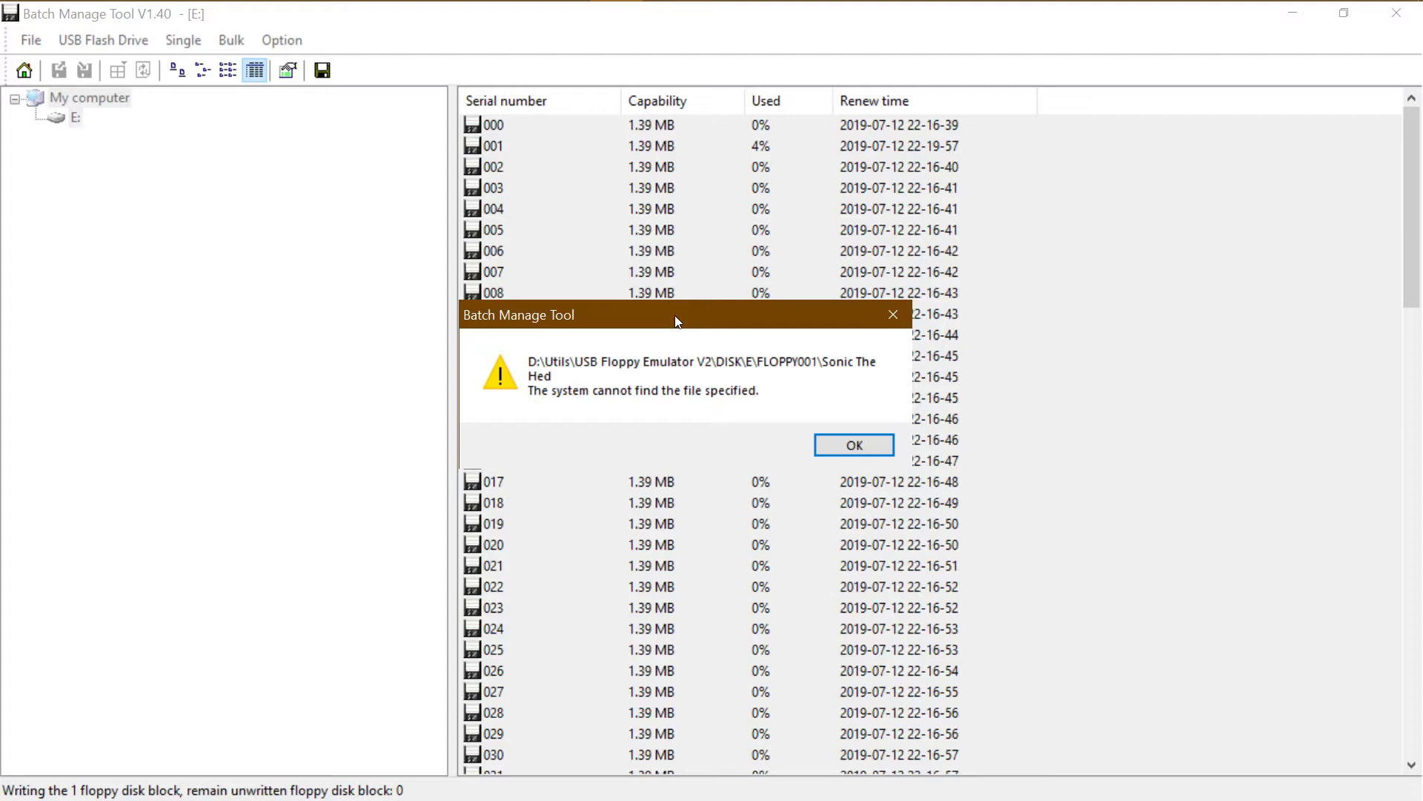
{"action": "left_click", "coordinate": [849, 446]}
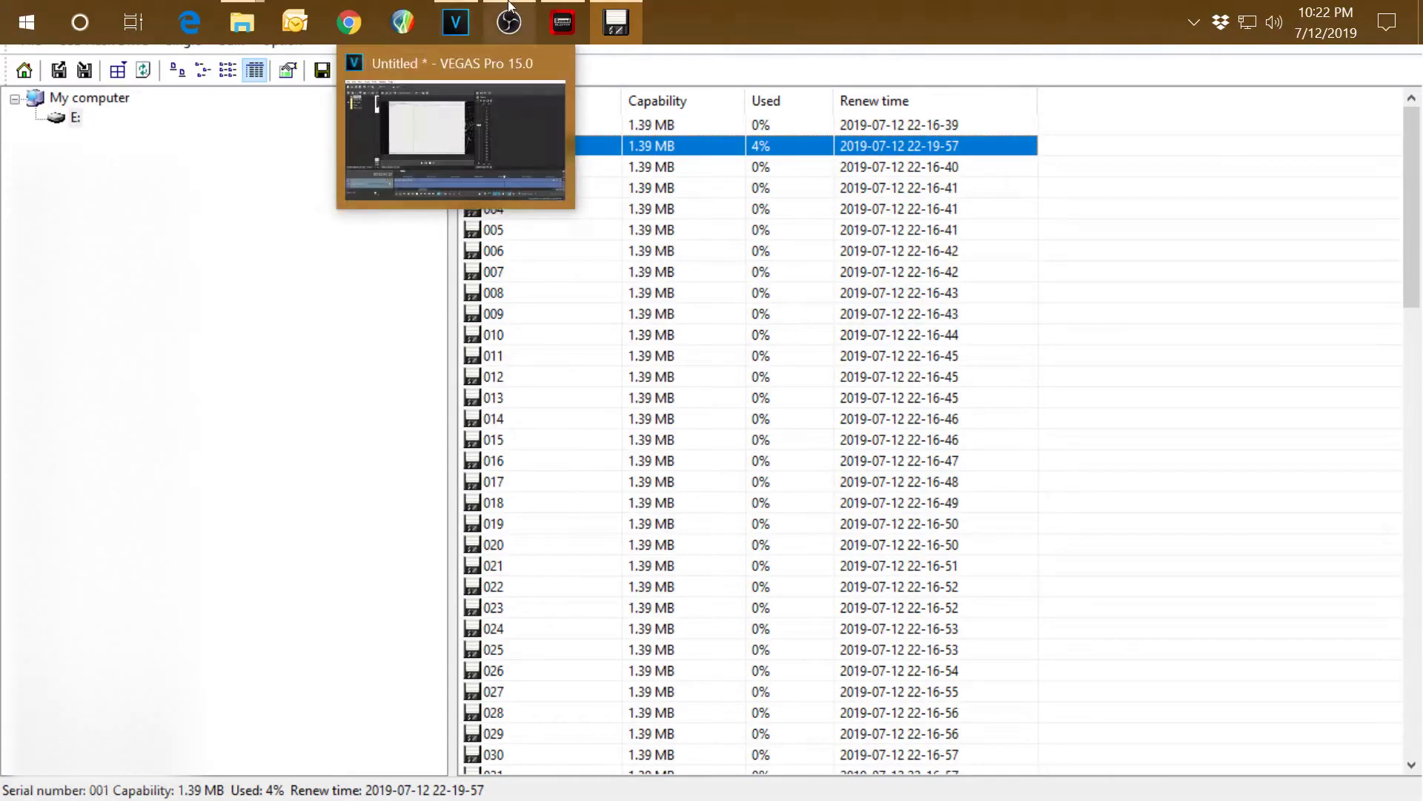
- Visit the Sample Mids folder window, then return to the FLOPPY001 window
{"action": "mouse_move", "coordinate": [242, 23]}
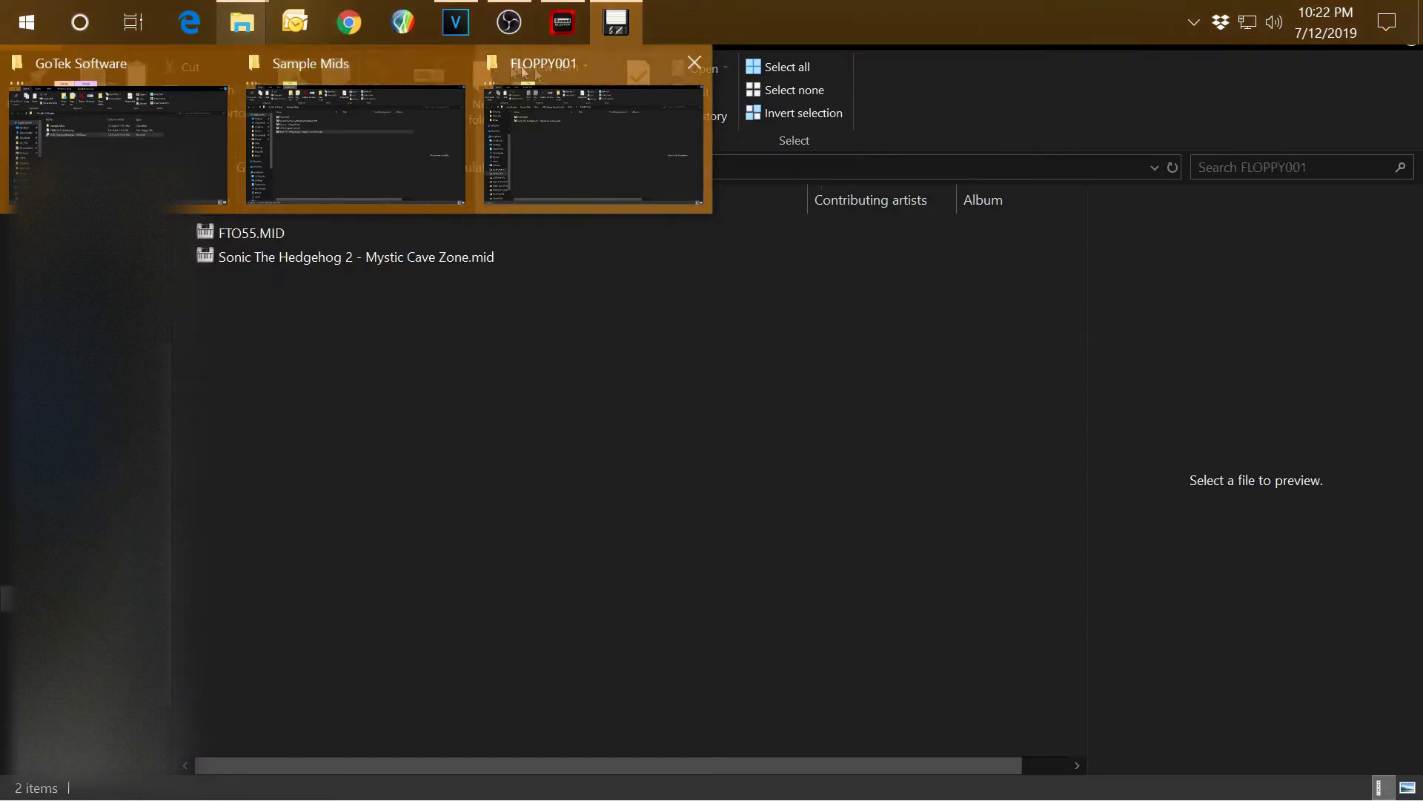
{"action": "left_click", "coordinate": [386, 59]}
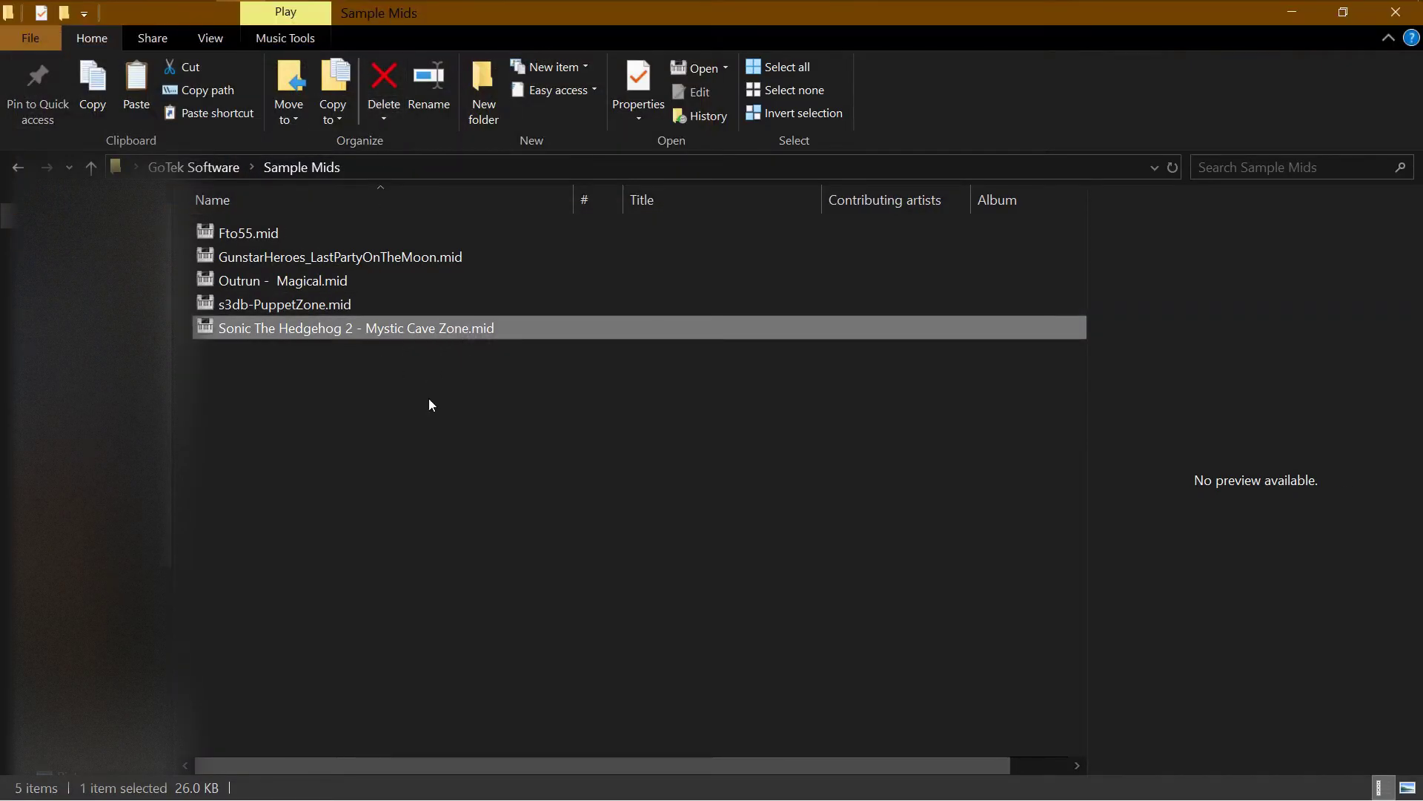
{"action": "mouse_move", "coordinate": [257, 21]}
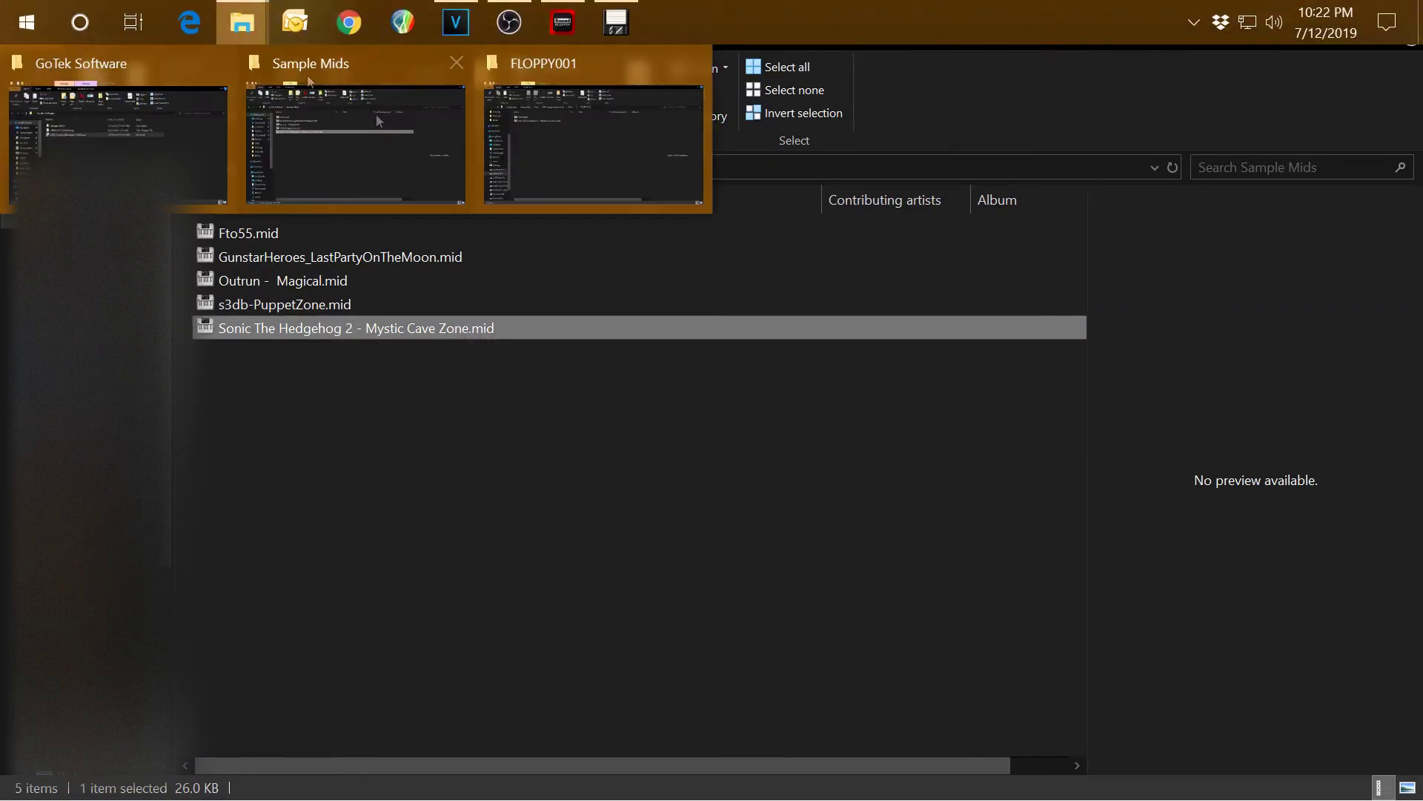
{"action": "left_click", "coordinate": [602, 69]}
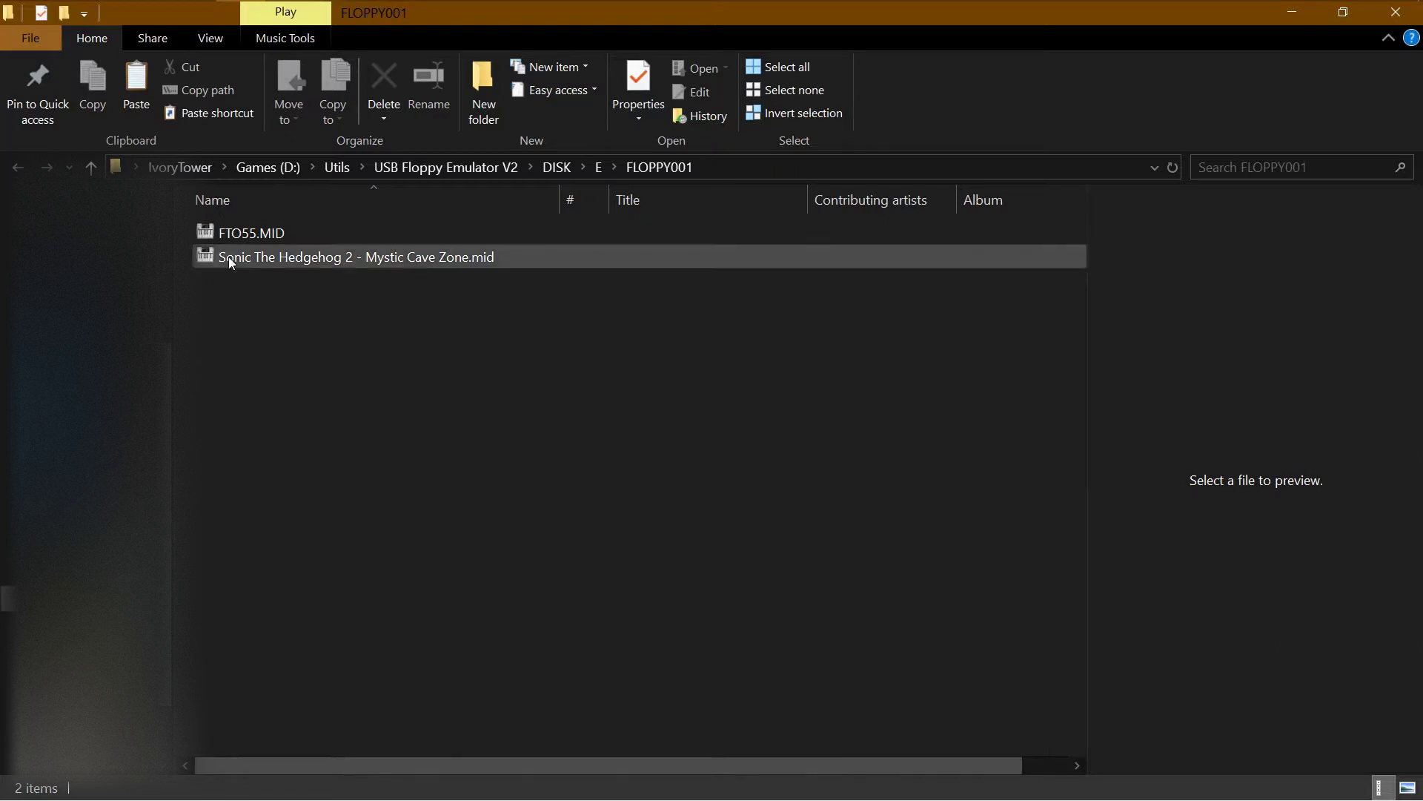
- Alternate between FTO55.MID and the Sonic MIDI to compare their sizes in the status bar
{"action": "left_click", "coordinate": [239, 236]}
{"action": "left_click", "coordinate": [270, 258]}
{"action": "left_click", "coordinate": [259, 241]}
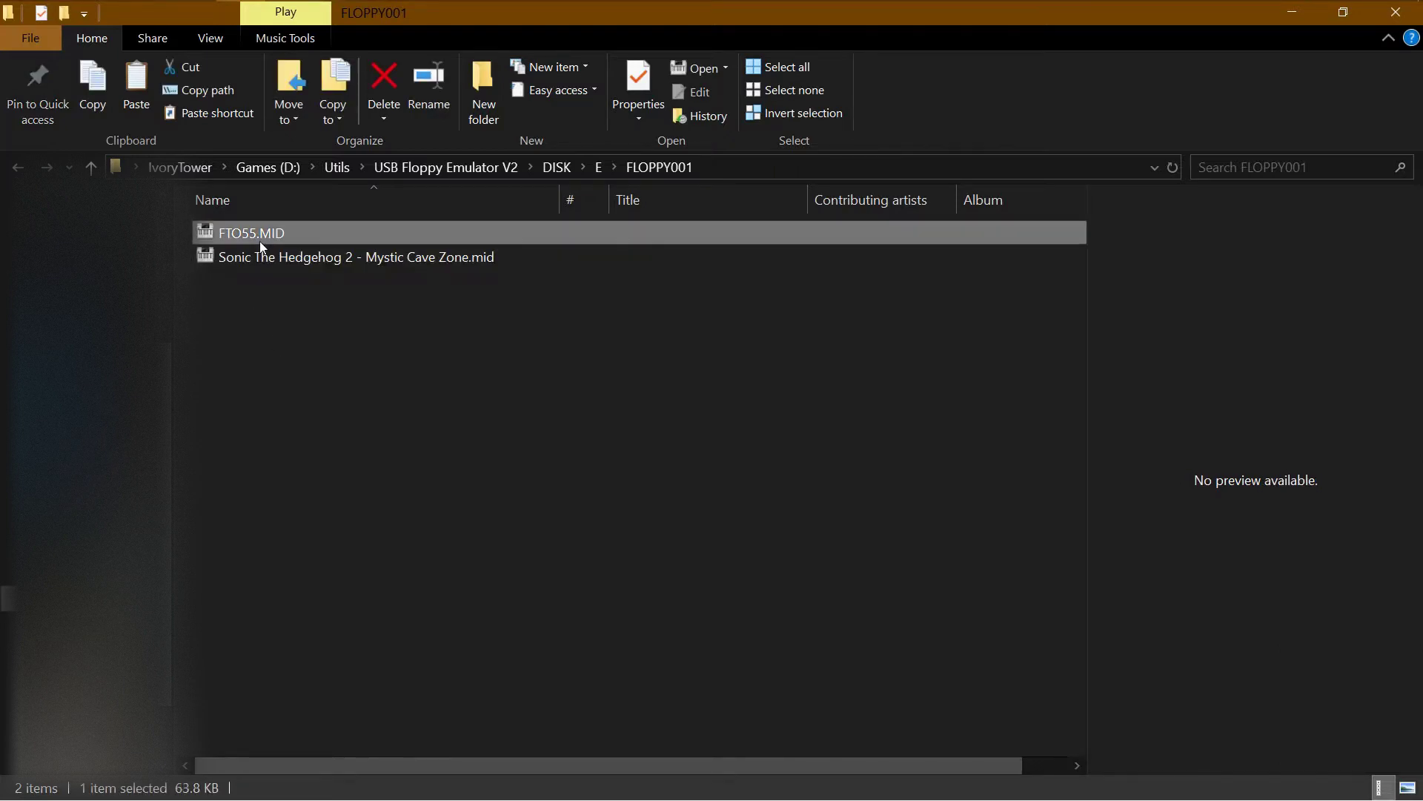
{"action": "left_click", "coordinate": [290, 260]}
{"action": "left_click", "coordinate": [271, 235]}
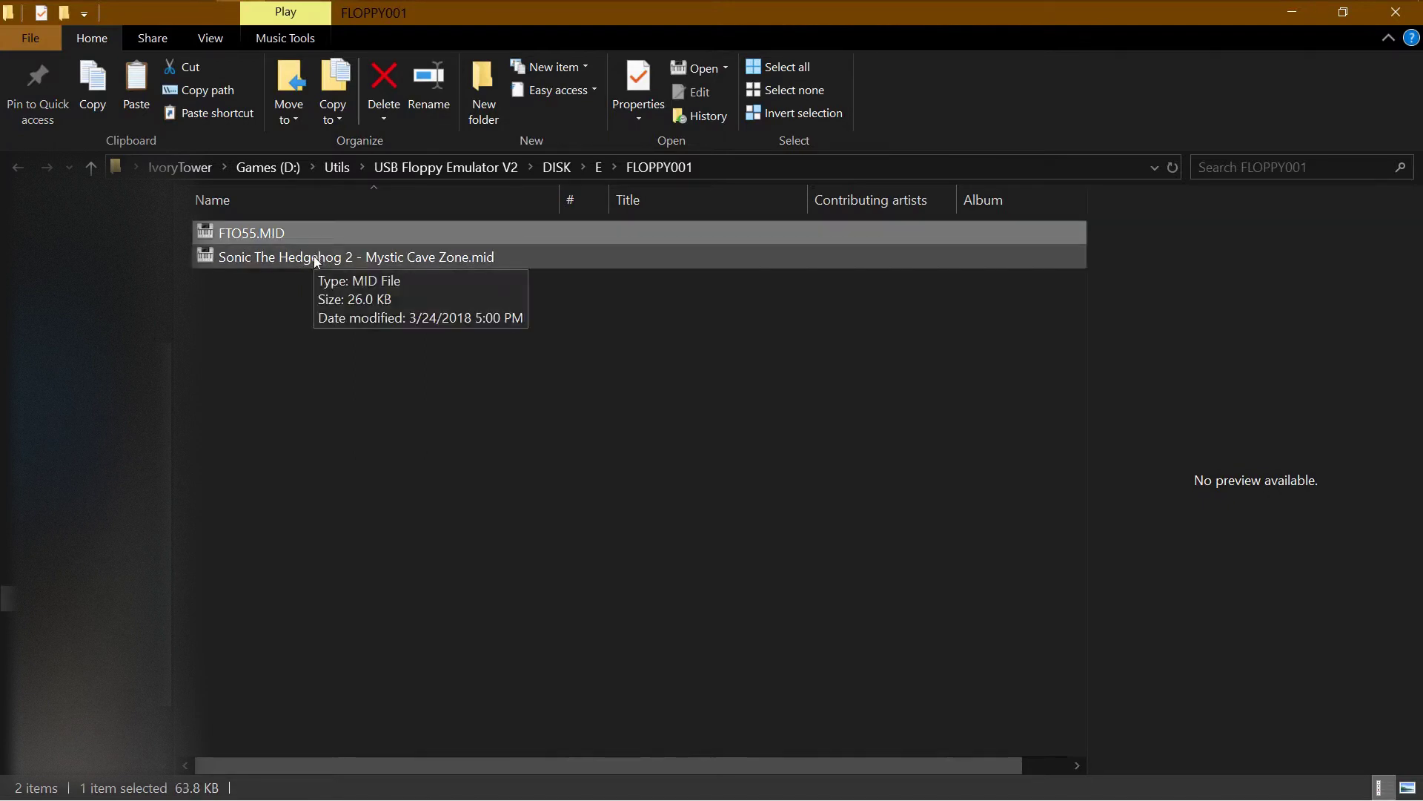
{"action": "left_click", "coordinate": [313, 257]}
{"action": "left_click", "coordinate": [261, 237]}
{"action": "left_click", "coordinate": [278, 258]}
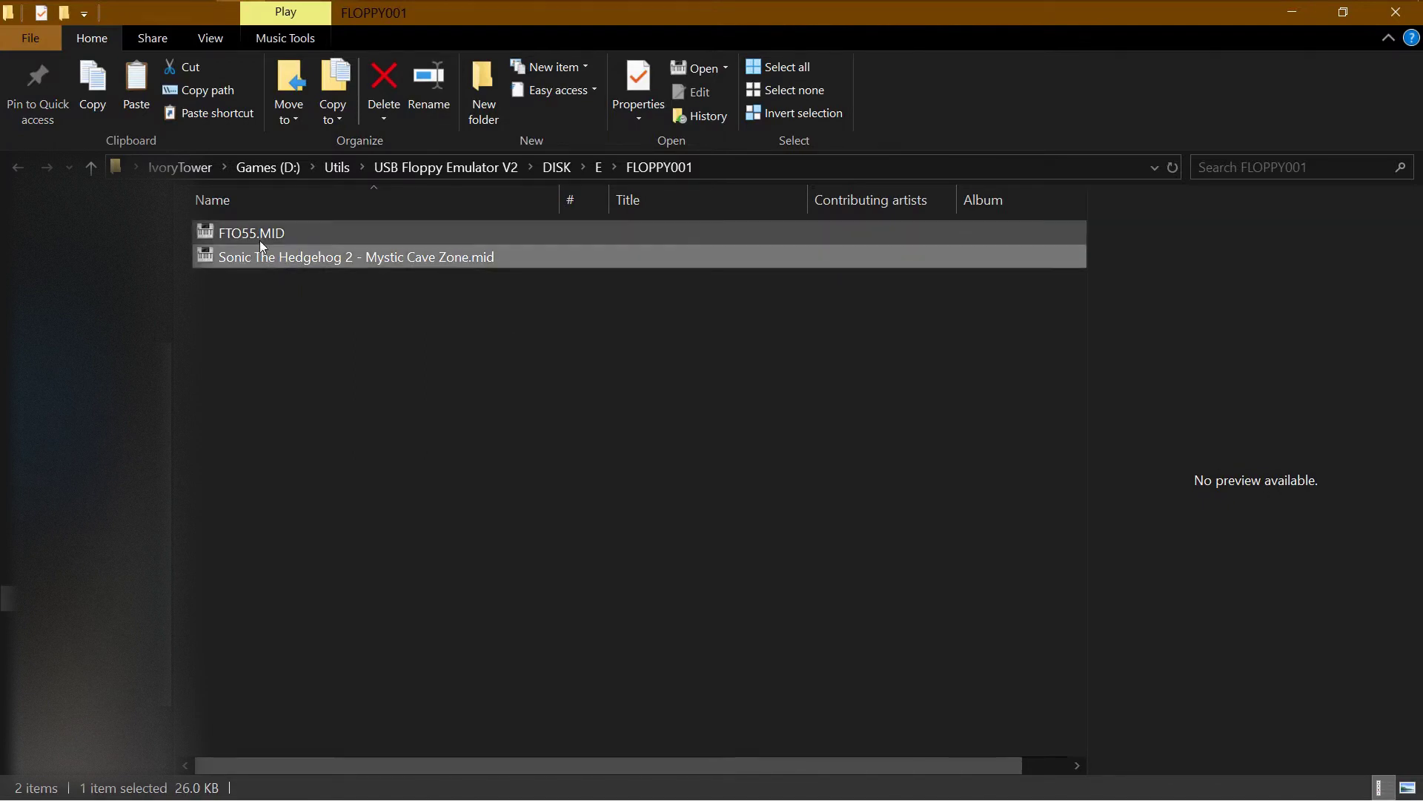
{"action": "left_click", "coordinate": [260, 240]}
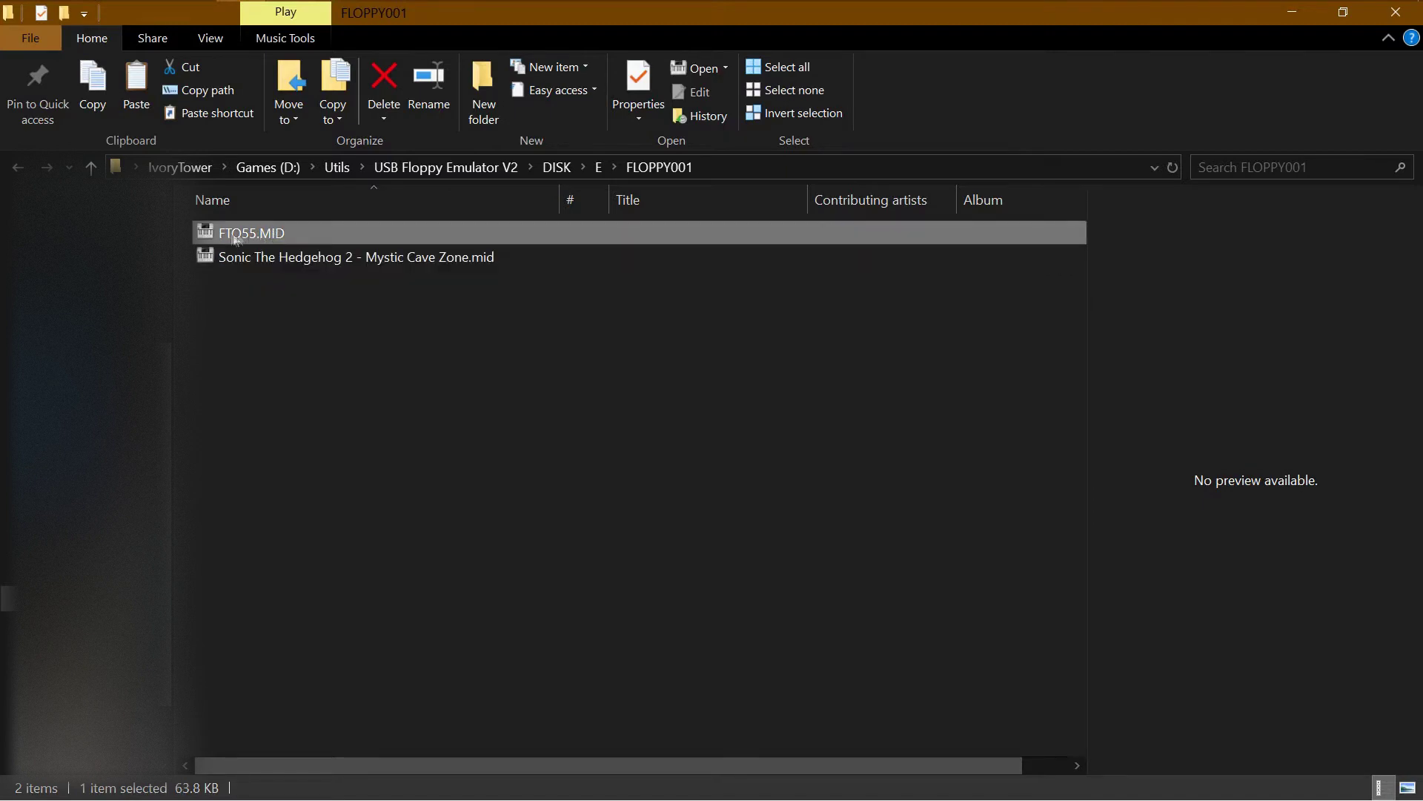
{"action": "left_click", "coordinate": [304, 257]}
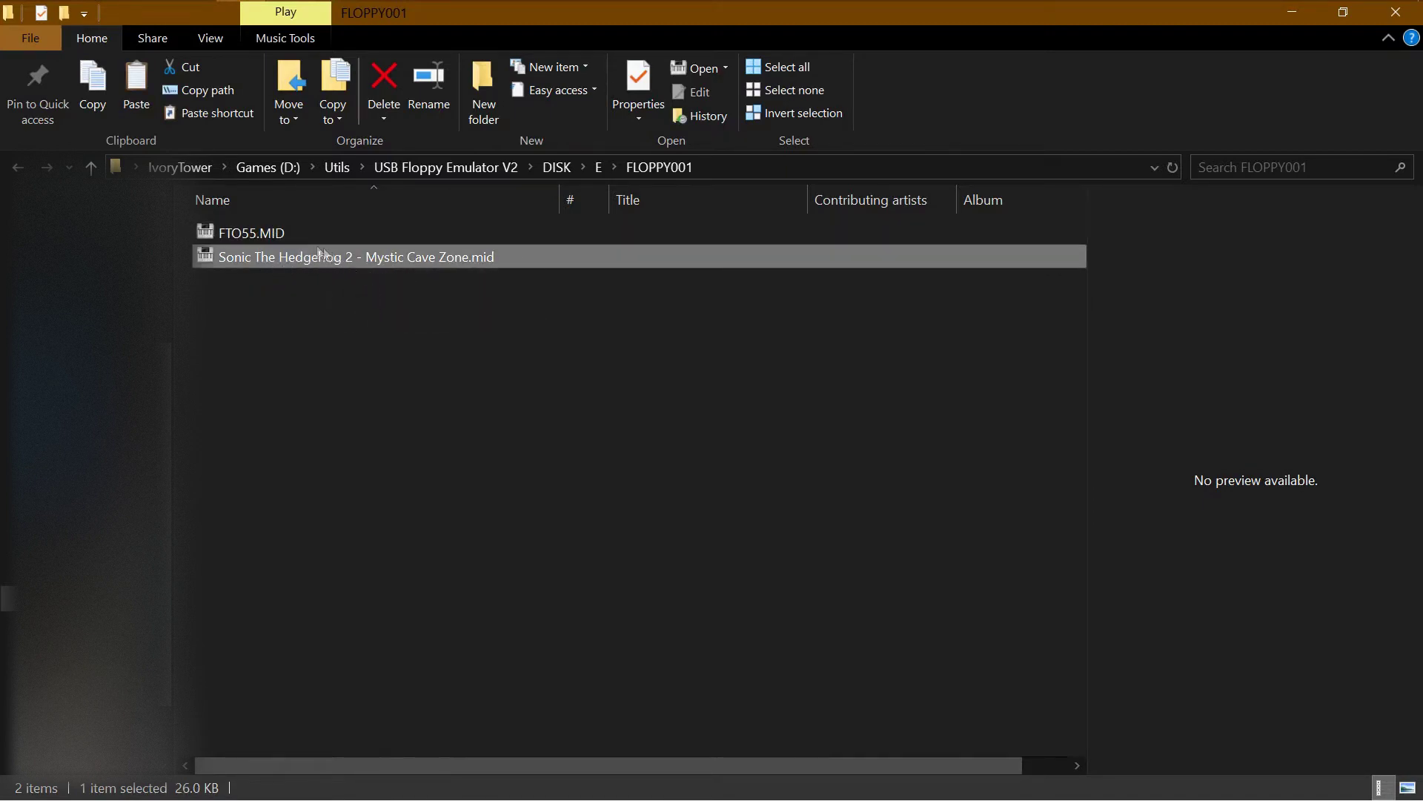
{"action": "left_click", "coordinate": [276, 234]}
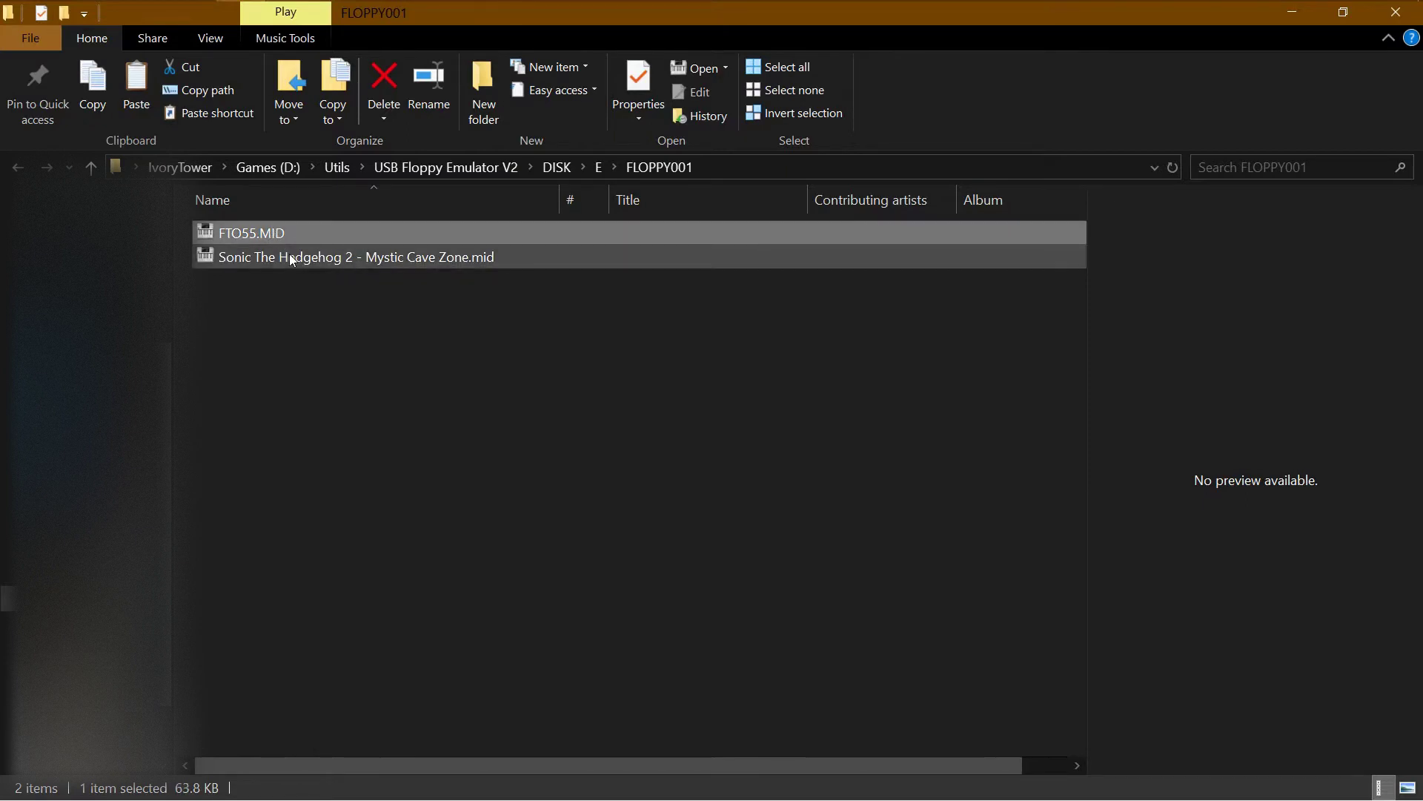
{"action": "left_click", "coordinate": [291, 258]}
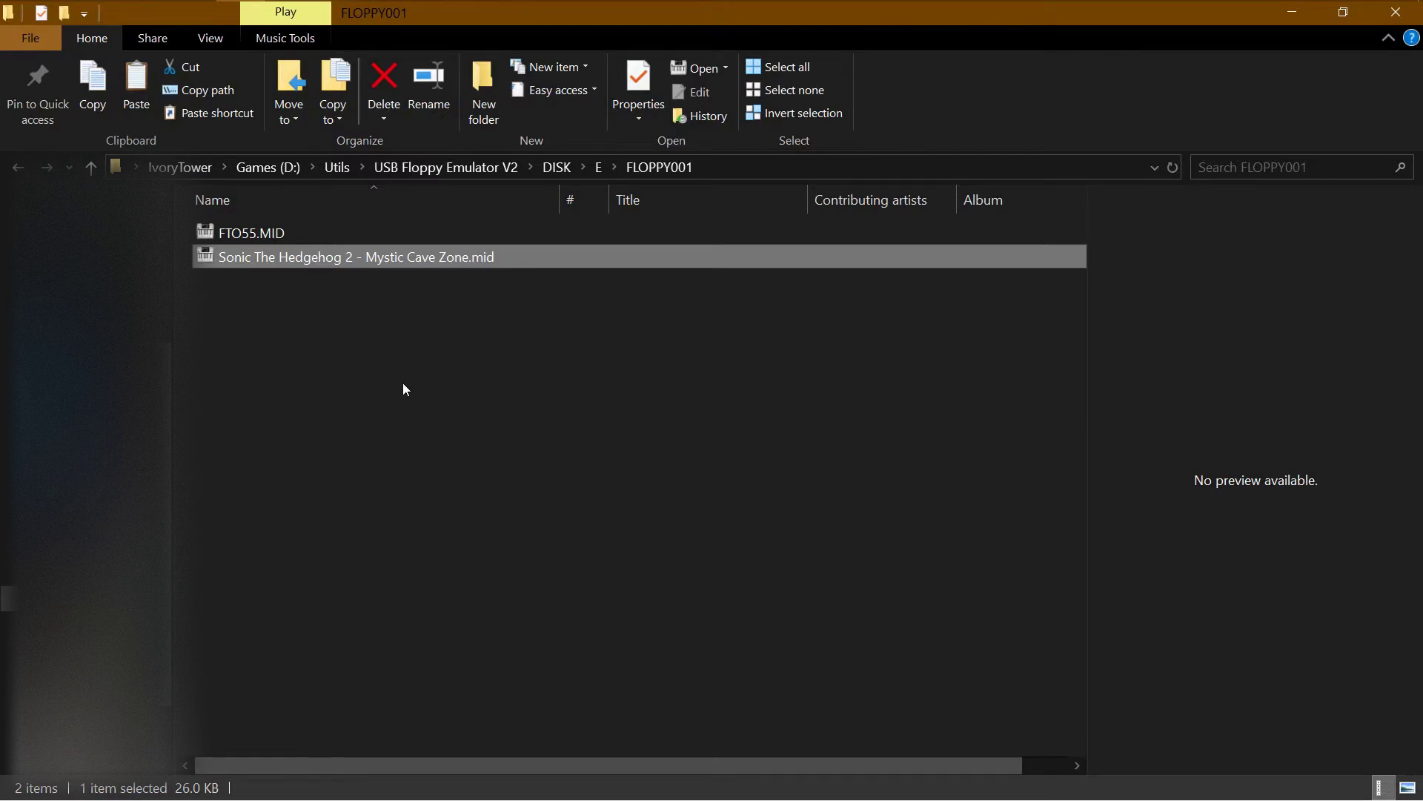
{"action": "left_click", "coordinate": [403, 386]}
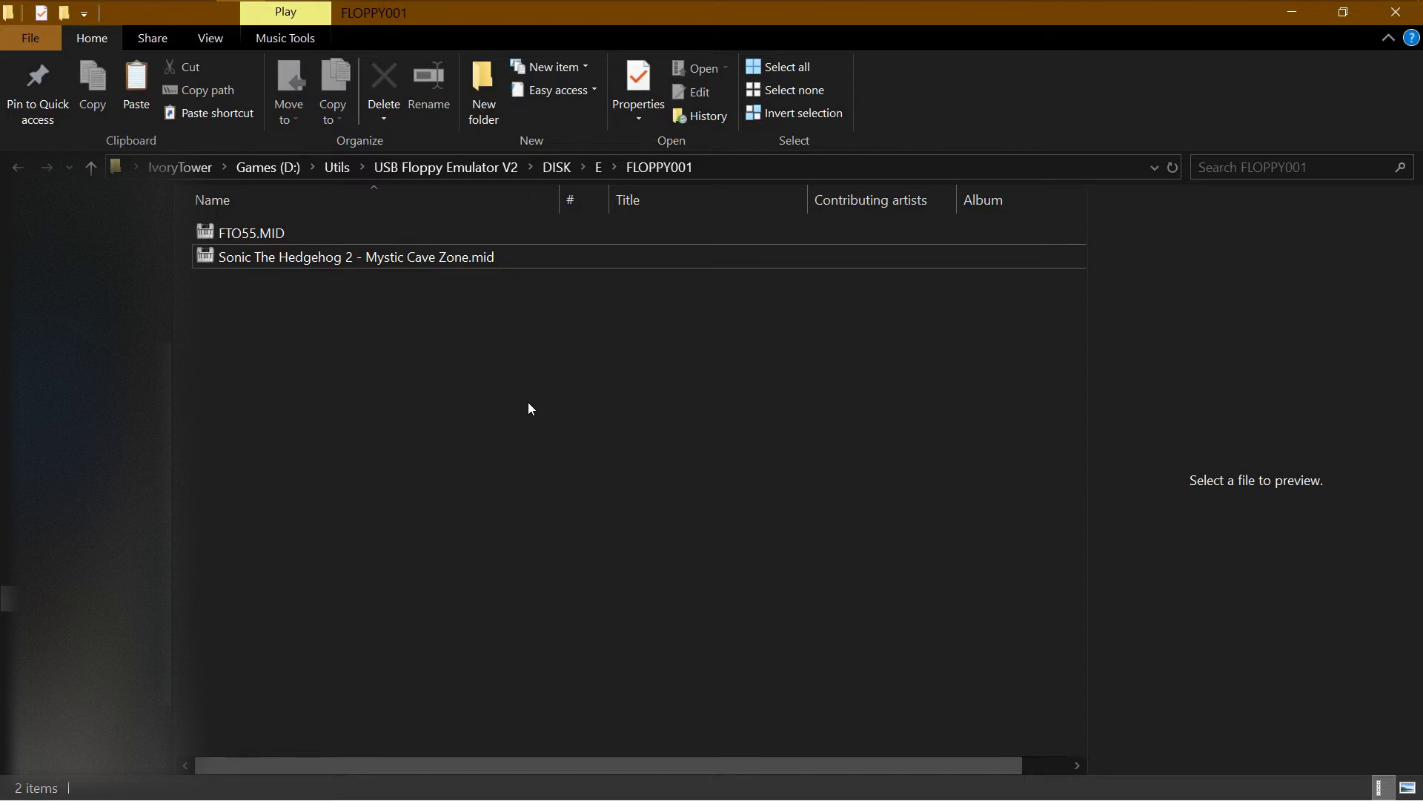
{"action": "left_click", "coordinate": [454, 265]}
- Replace the long Sonic file name with Mystic, keeping the .mid extension
{"action": "left_click", "coordinate": [454, 265]}
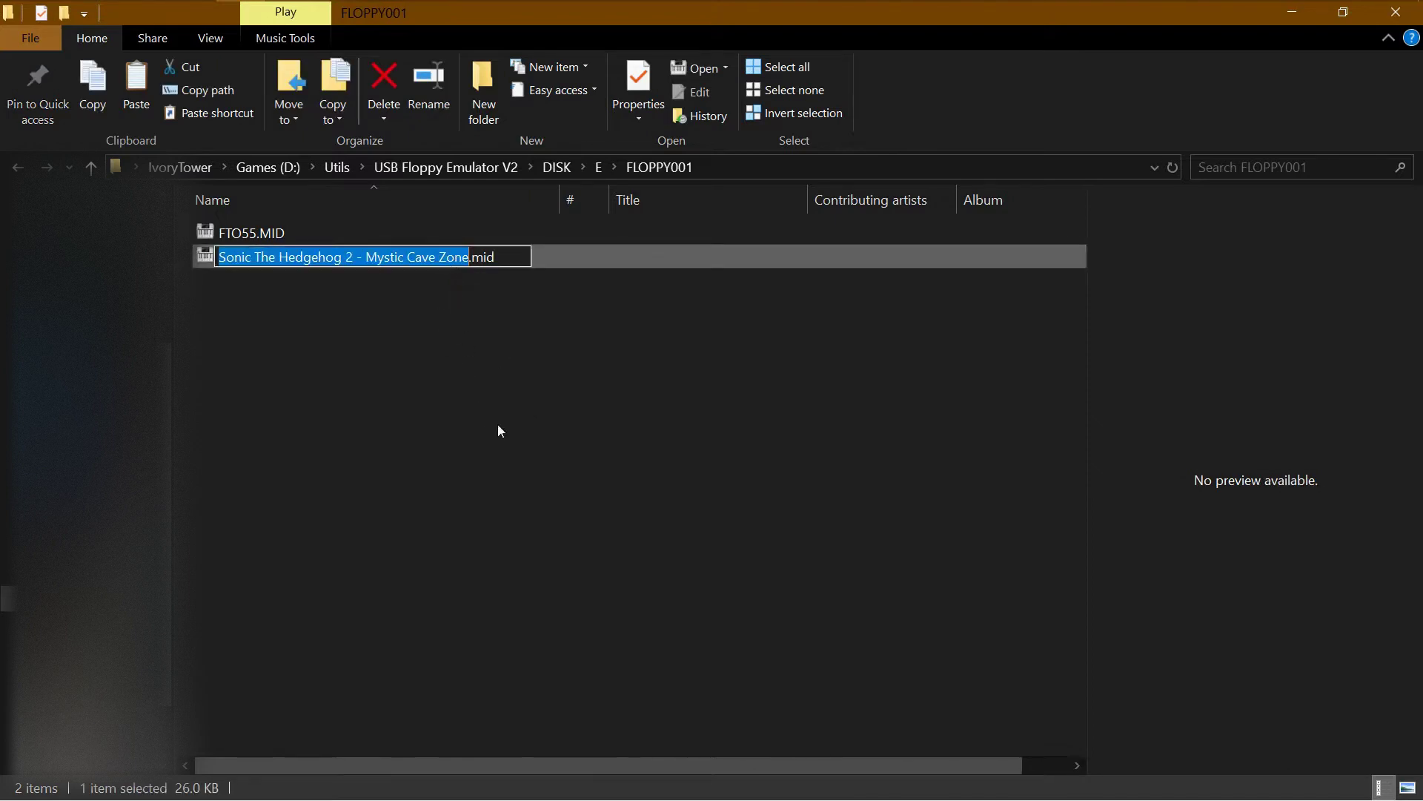
{"action": "key", "text": "Right"}
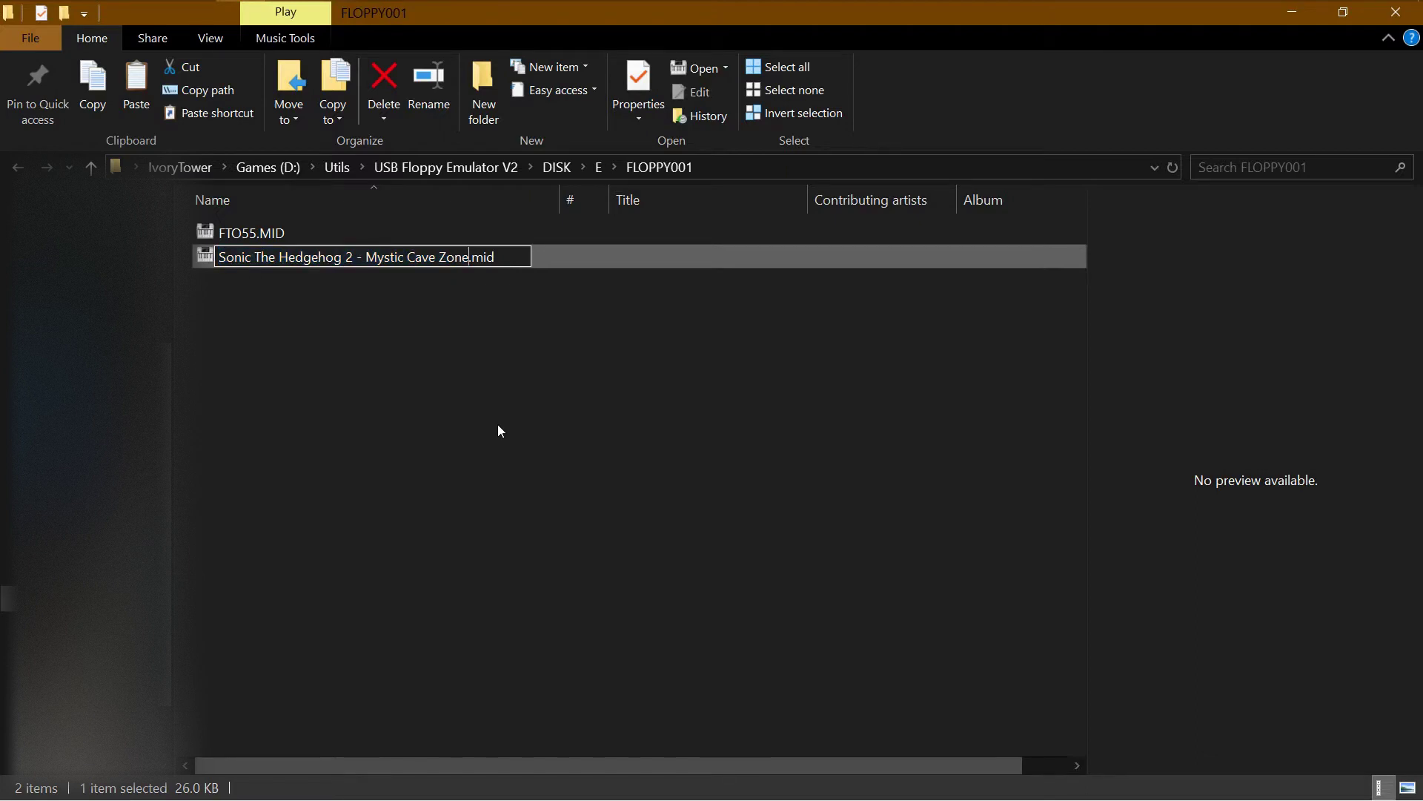
{"action": "key", "text": "BackSpace"}
{"action": "key", "text": "BackSpace"}
{"action": "key", "text": "BackSpace"}
{"action": "key", "text": "BackSpace"}
{"action": "key", "text": "BackSpace"}
{"action": "key", "text": "BackSpace"}
{"action": "key", "text": "BackSpace"}
{"action": "key", "text": "BackSpace"}
{"action": "key", "text": "BackSpace"}
{"action": "key", "text": "BackSpace"}
{"action": "key", "text": "BackSpace"}
{"action": "key", "text": "BackSpace"}
{"action": "key", "text": "BackSpace"}
{"action": "key", "text": "BackSpace"}
{"action": "key", "text": "BackSpace"}
{"action": "key", "text": "BackSpace"}
{"action": "key", "text": "BackSpace"}
{"action": "key", "text": "BackSpace"}
{"action": "key", "text": "BackSpace"}
{"action": "key", "text": "BackSpace"}
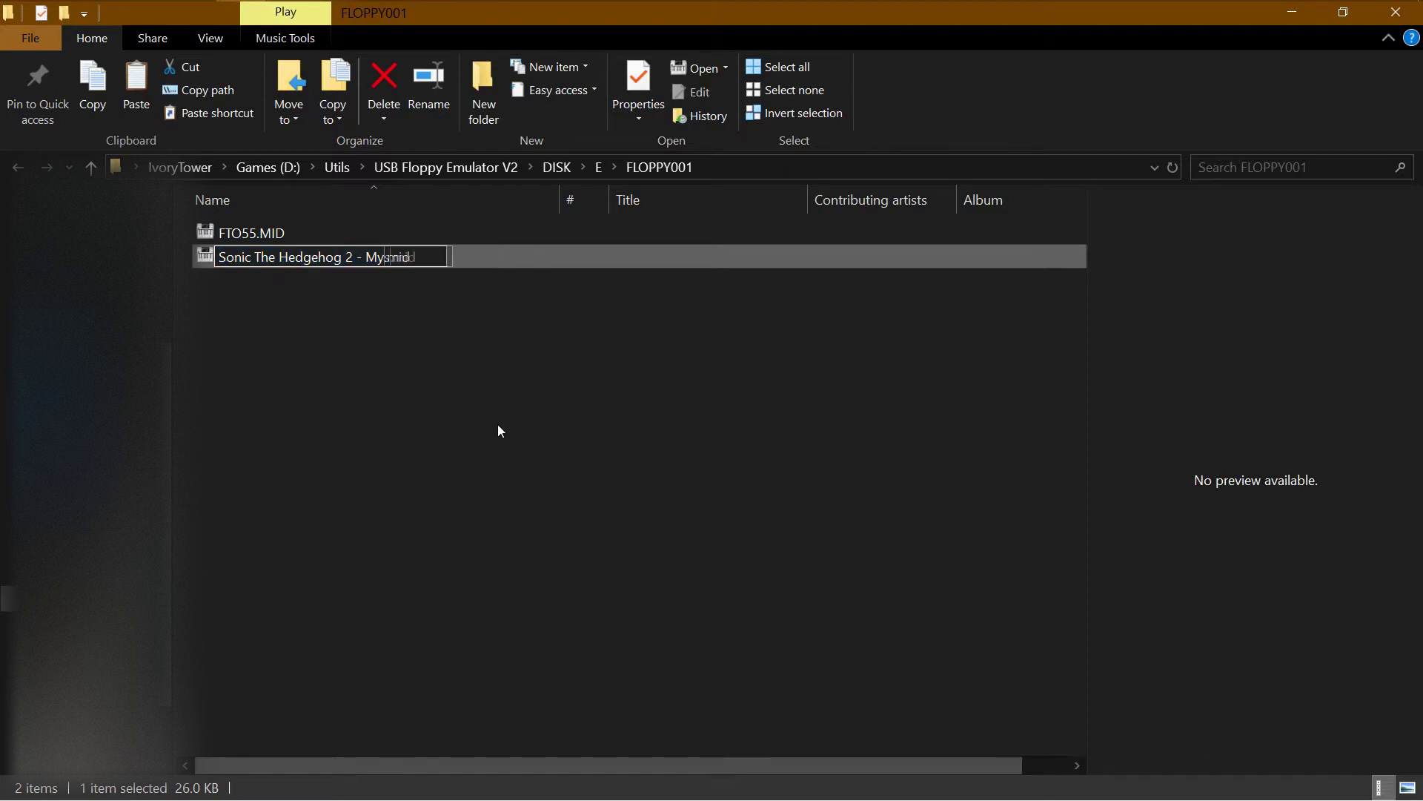
{"action": "key", "text": "BackSpace"}
{"action": "key", "text": "BackSpace"}
{"action": "key", "text": "BackSpace"}
{"action": "key", "text": "BackSpace"}
{"action": "key", "text": "BackSpace"}
{"action": "key", "text": "BackSpace"}
{"action": "key", "text": "BackSpace"}
{"action": "key", "text": "BackSpace"}
{"action": "key", "text": "BackSpace"}
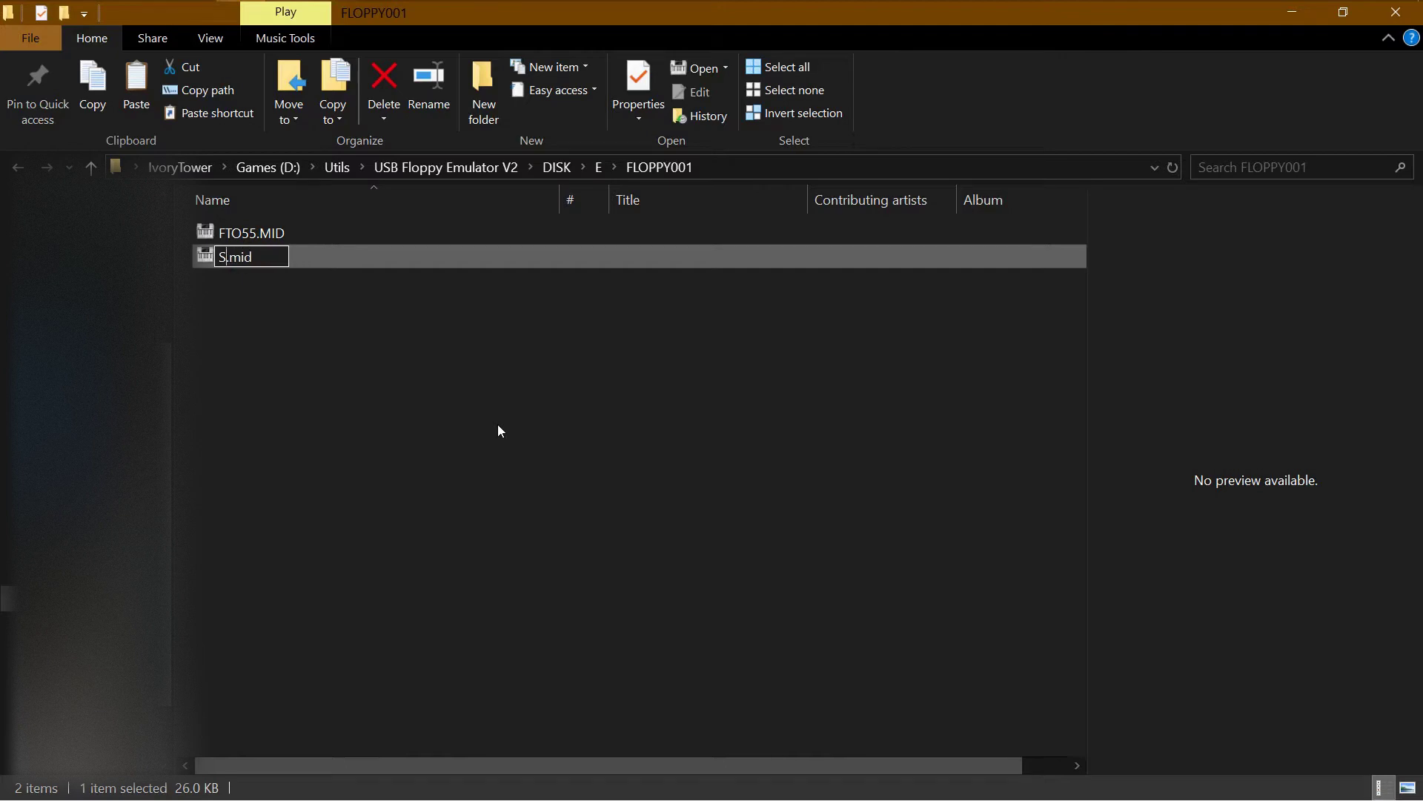
{"action": "key", "text": "BackSpace"}
{"action": "type", "text": "Mystic"}
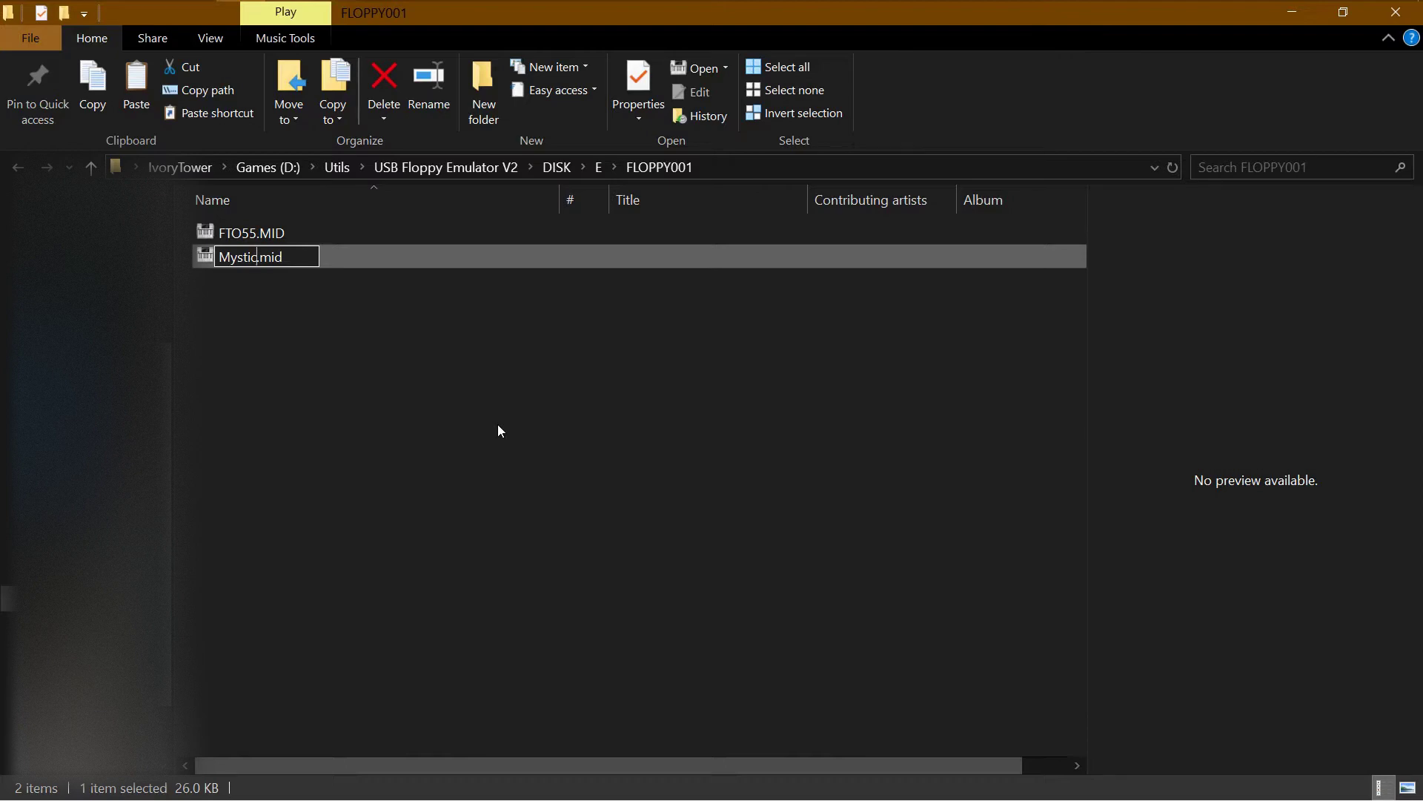
- Prefix the name with S2 and drop the underscore, committing S2Mystic.mid
{"action": "key", "text": "Home"}
{"action": "type", "text": "S2_"}
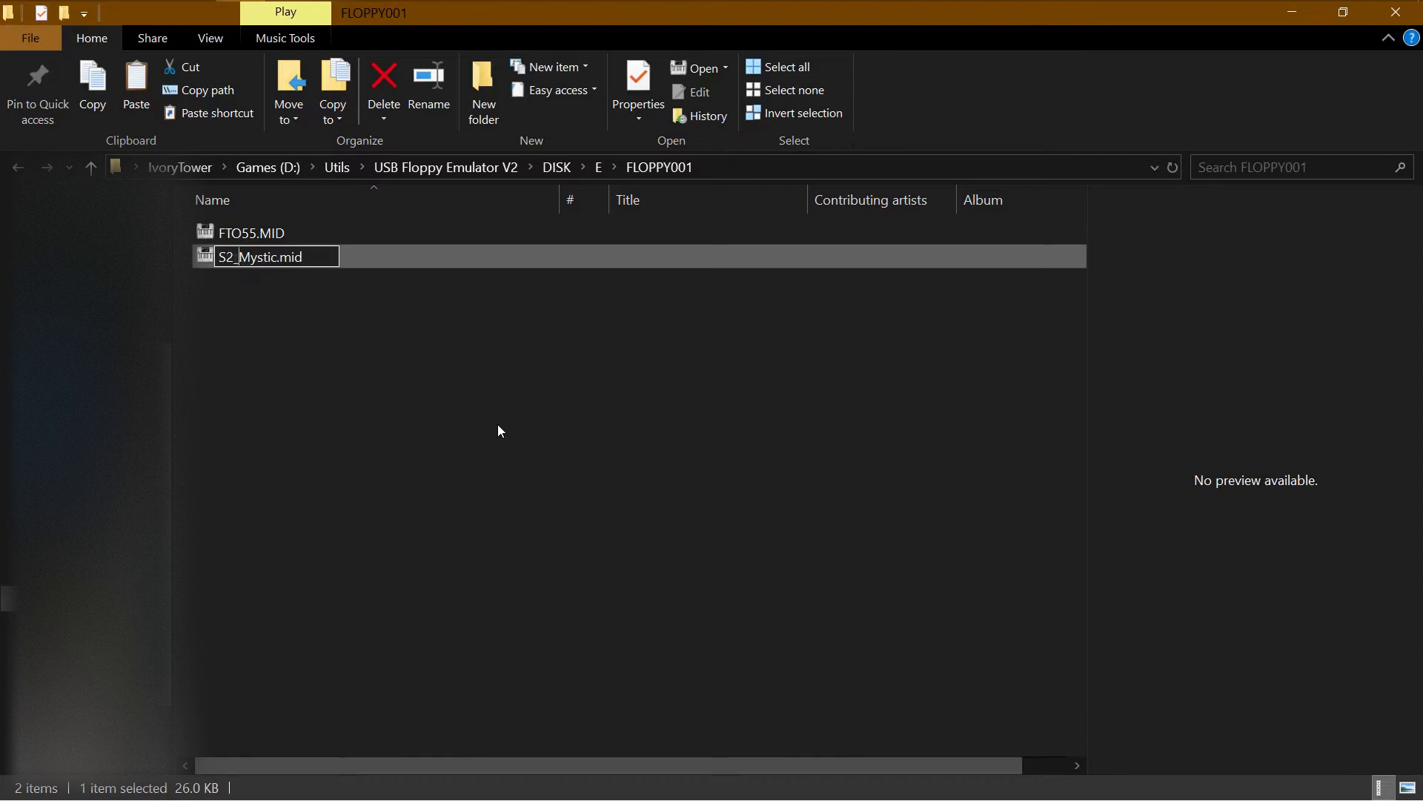
{"action": "key", "text": "Right"}
{"action": "key", "text": "Right"}
{"action": "key", "text": "Left"}
{"action": "key", "text": "BackSpace"}
{"action": "key", "text": "Home"}
{"action": "key", "text": "Right"}
{"action": "key", "text": "Return"}
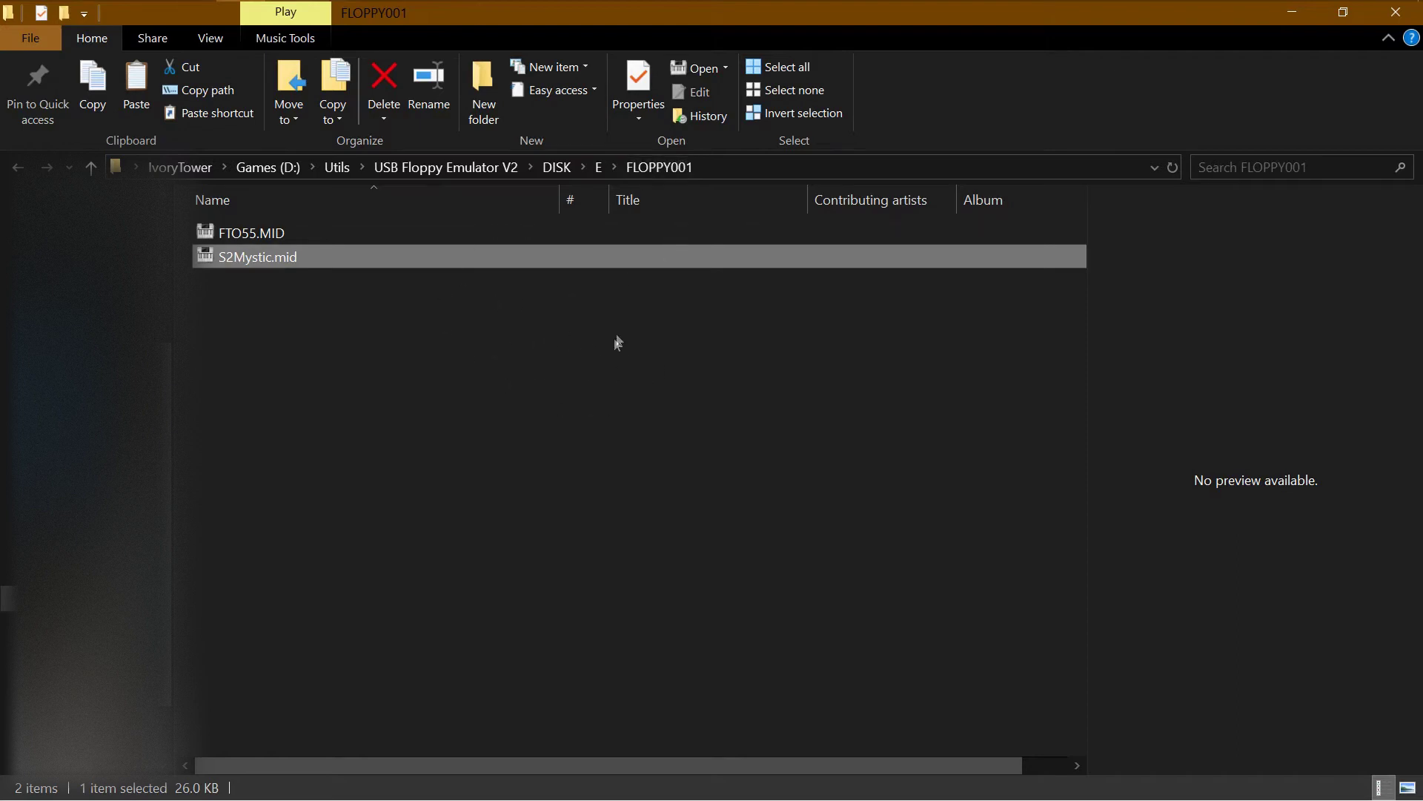
- Save partition 001 in Batch Manage Tool, bringing it to 6% used
{"action": "left_click", "coordinate": [616, 18]}
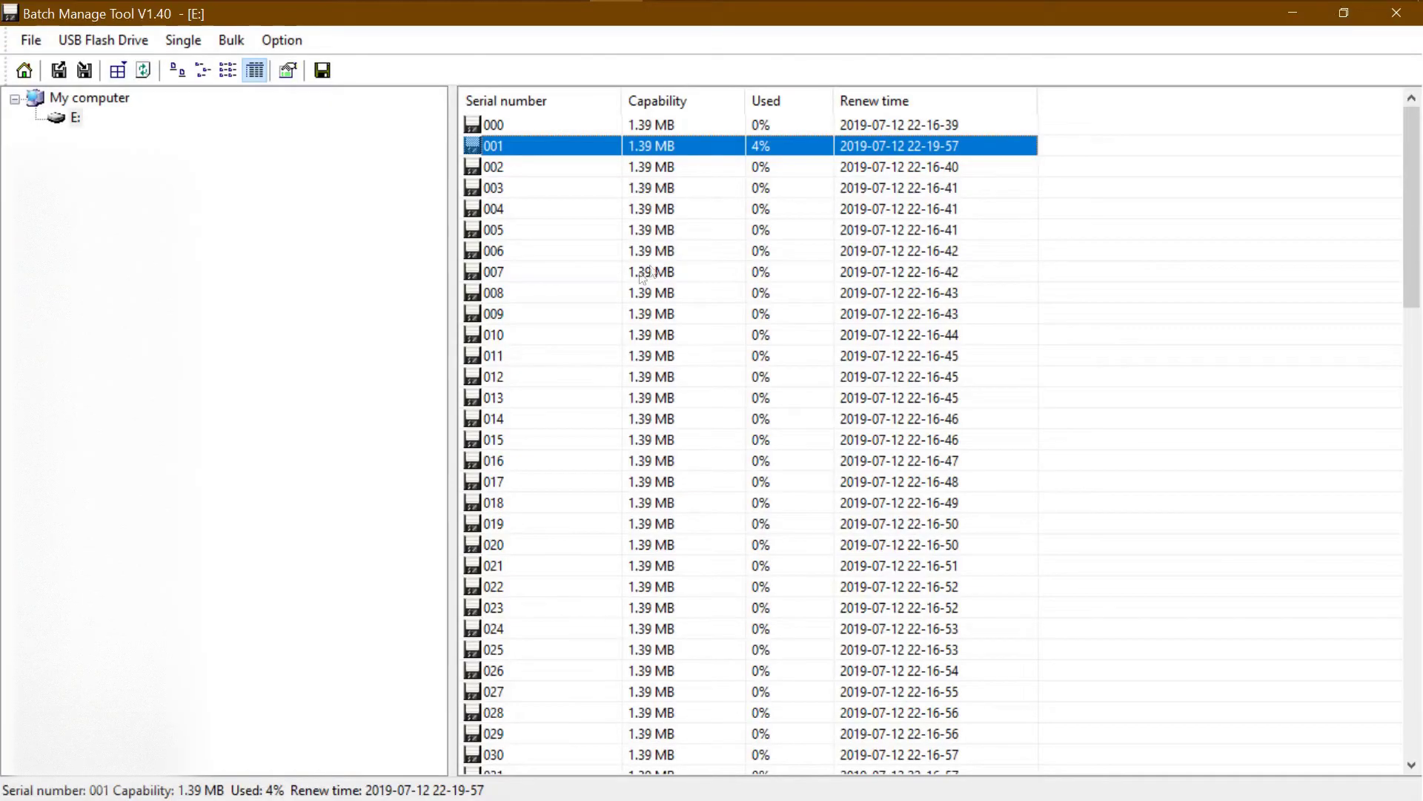
{"action": "right_click", "coordinate": [586, 149]}
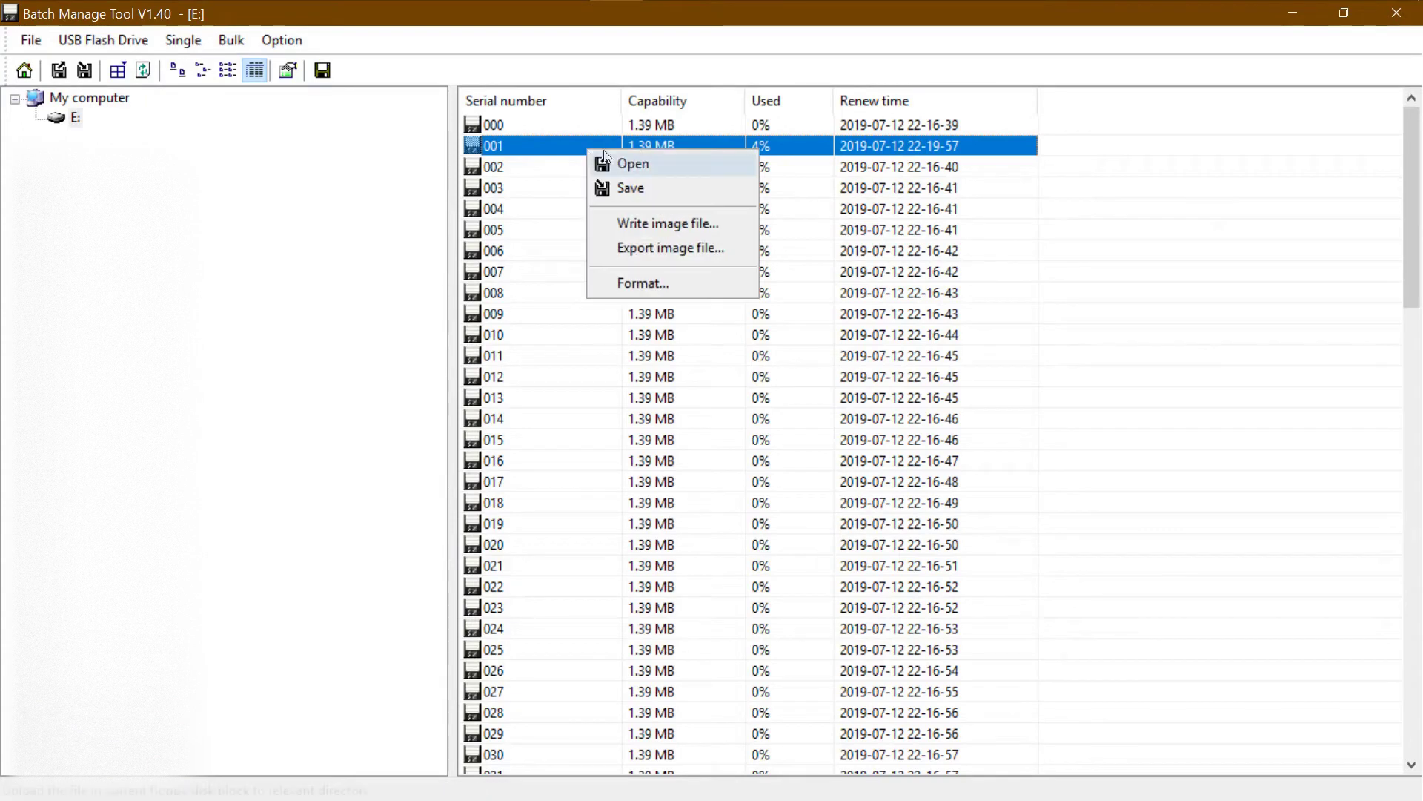
{"action": "left_click", "coordinate": [630, 188]}
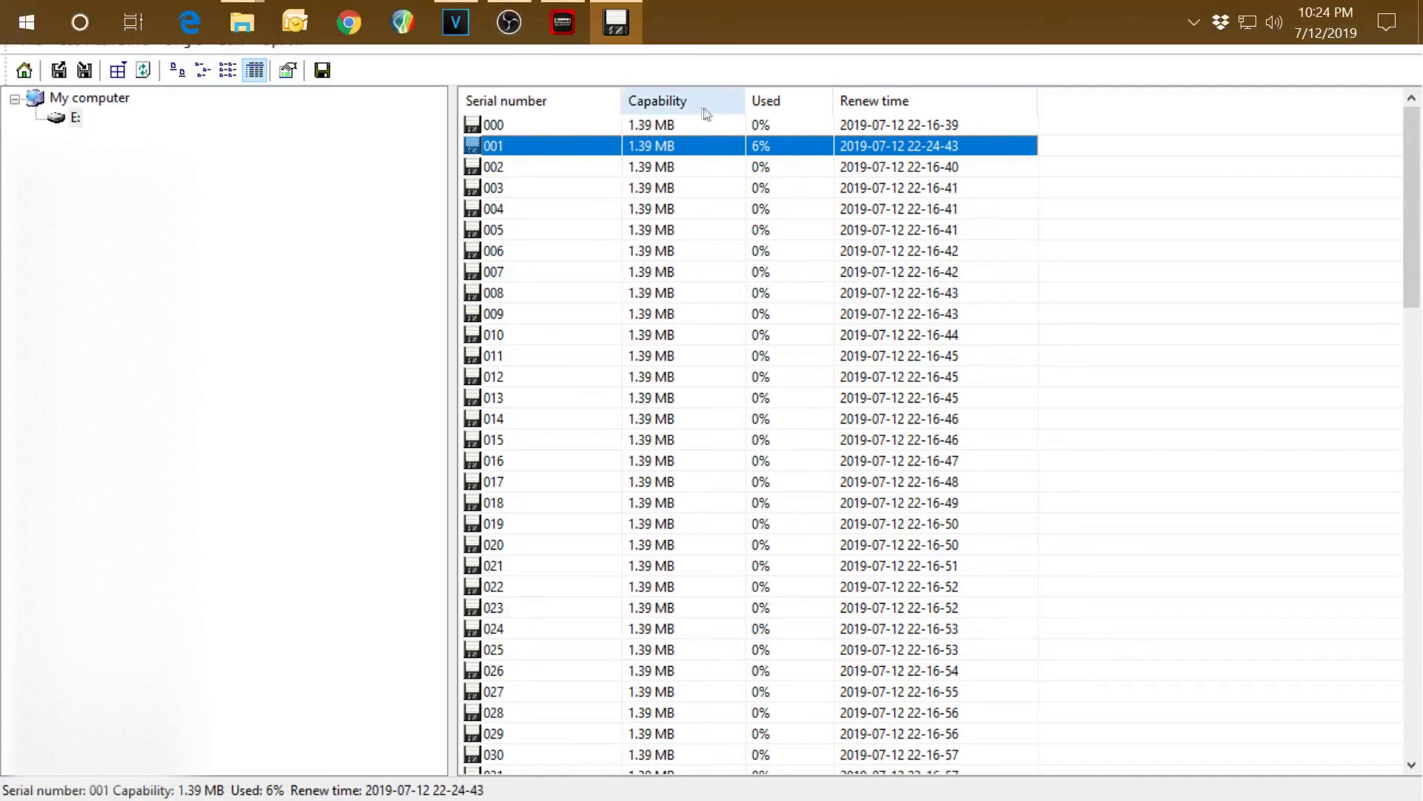
- Bring the Sample Mids folder window to the front
{"action": "mouse_move", "coordinate": [242, 24]}
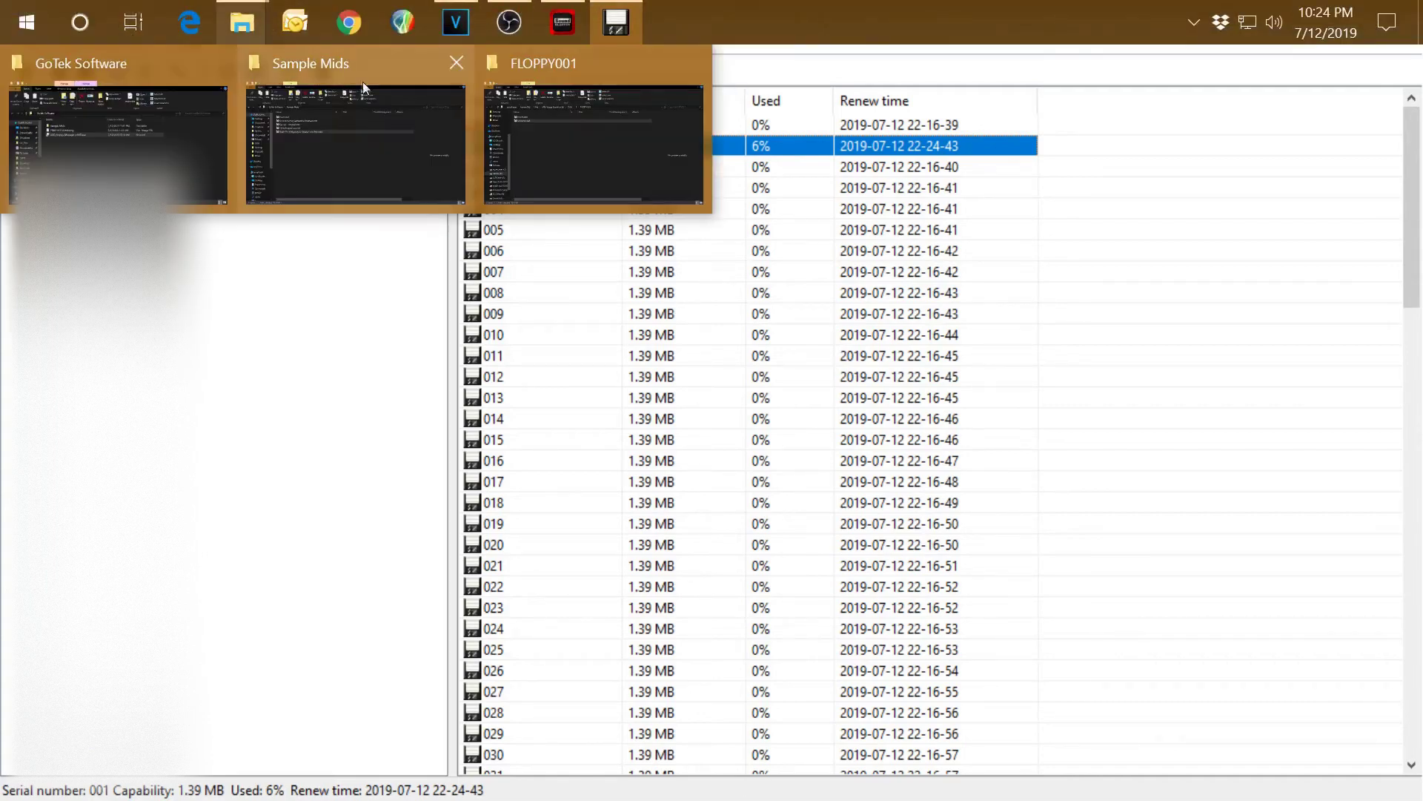
{"action": "left_click", "coordinate": [372, 65]}
{"action": "left_click", "coordinate": [326, 417]}
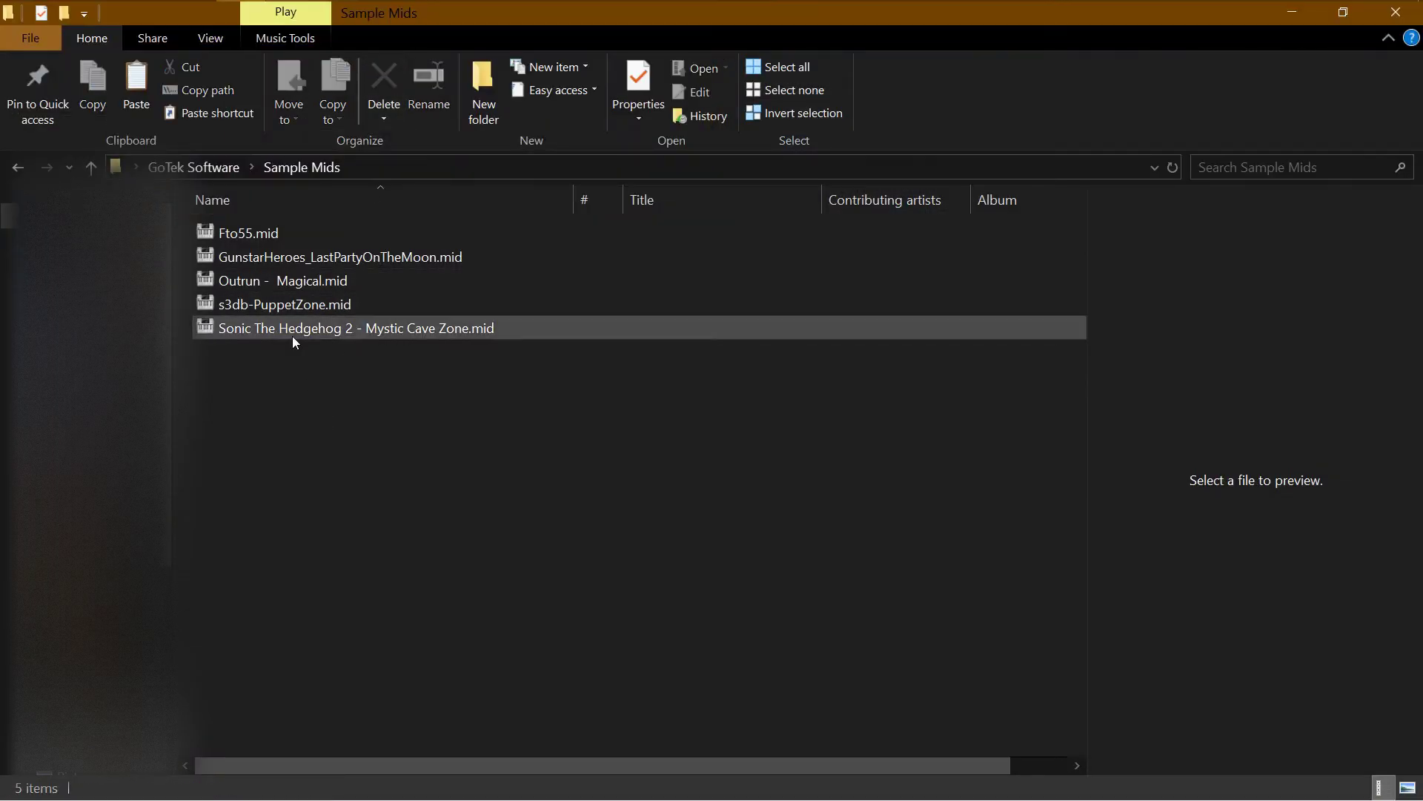
- Copy Outrun - Magical.mid from the Sample Mids folder
{"action": "left_click", "coordinate": [249, 286]}
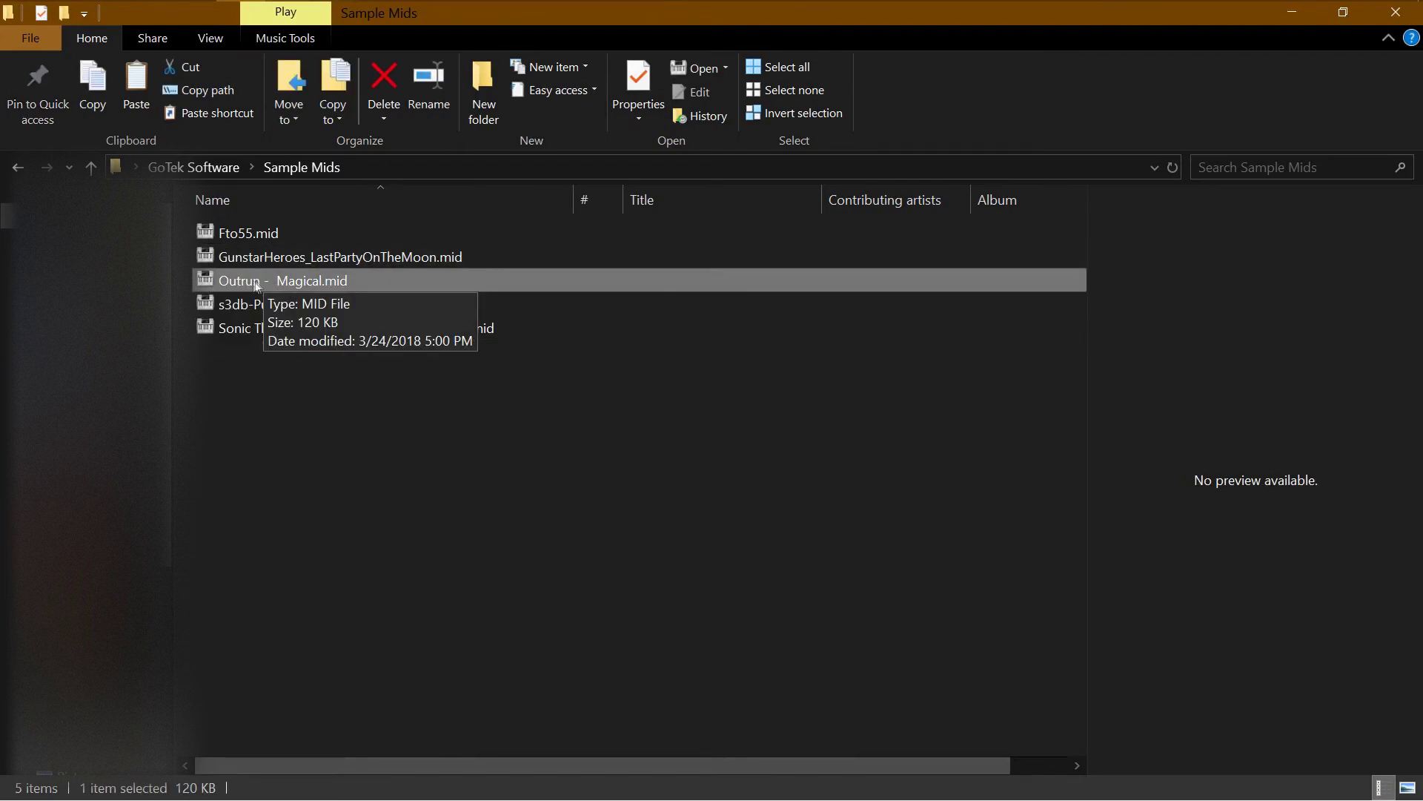
{"action": "right_click", "coordinate": [244, 286]}
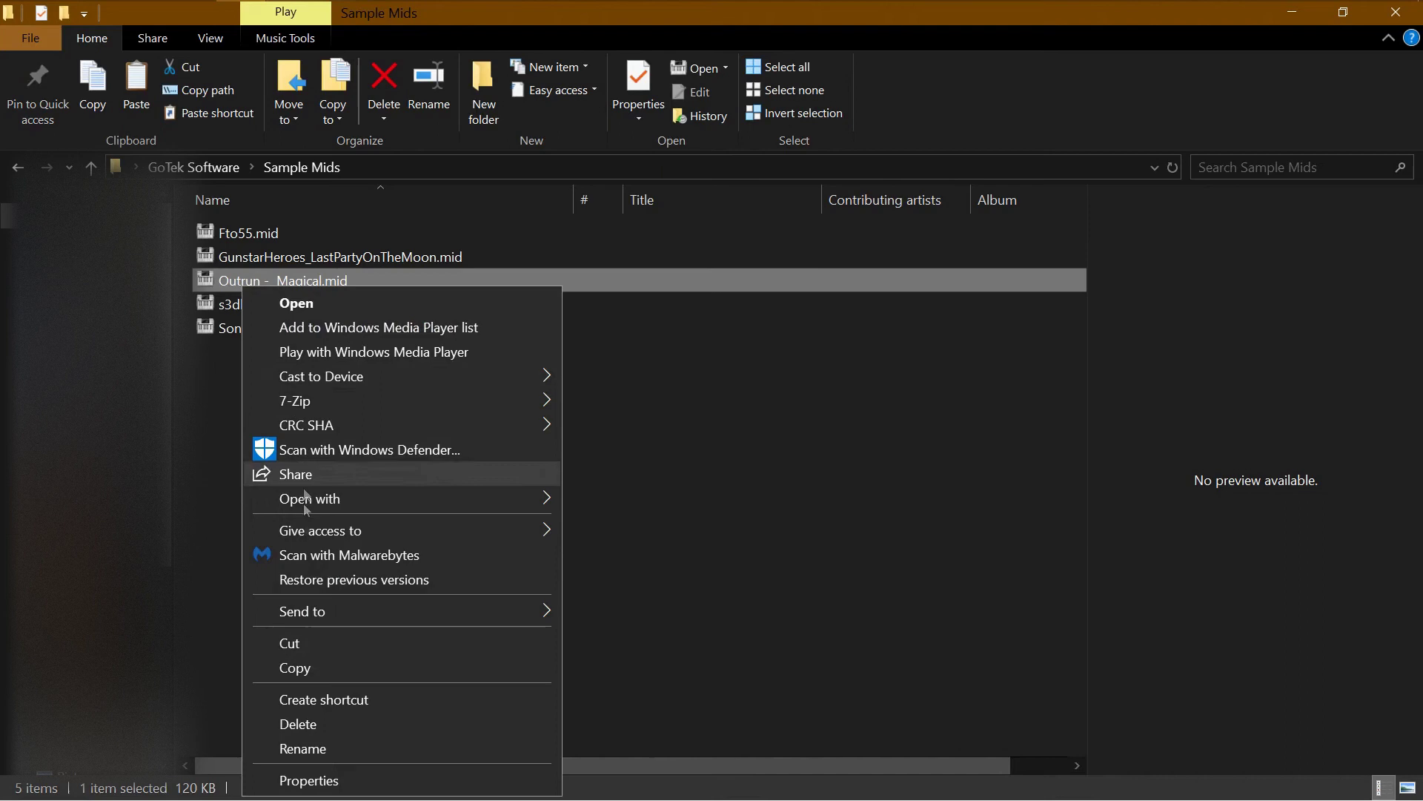
{"action": "left_click", "coordinate": [323, 672]}
- Paste the Outrun file into FLOPPY001 and clear the selection
{"action": "mouse_move", "coordinate": [261, 13]}
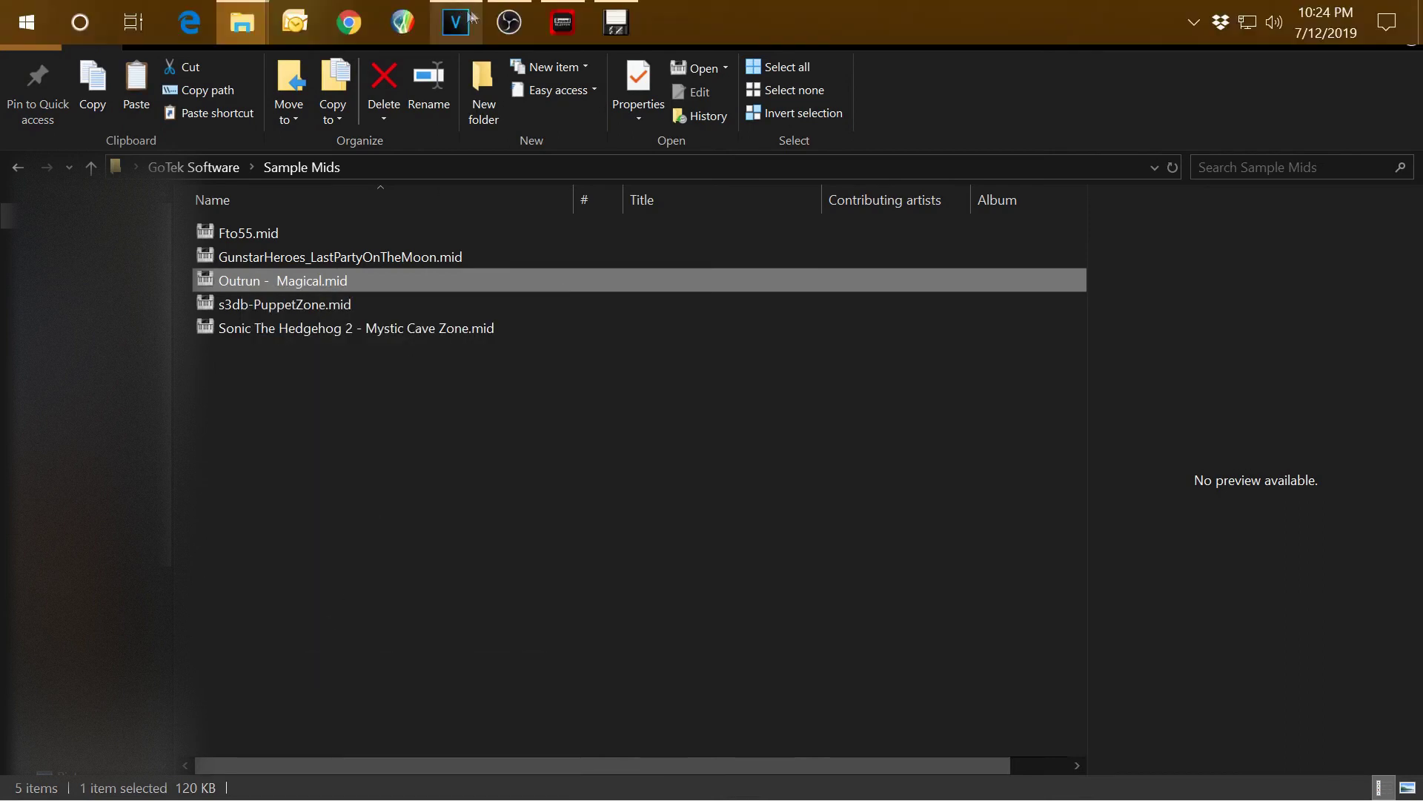
{"action": "left_click", "coordinate": [242, 23]}
{"action": "left_click", "coordinate": [588, 126]}
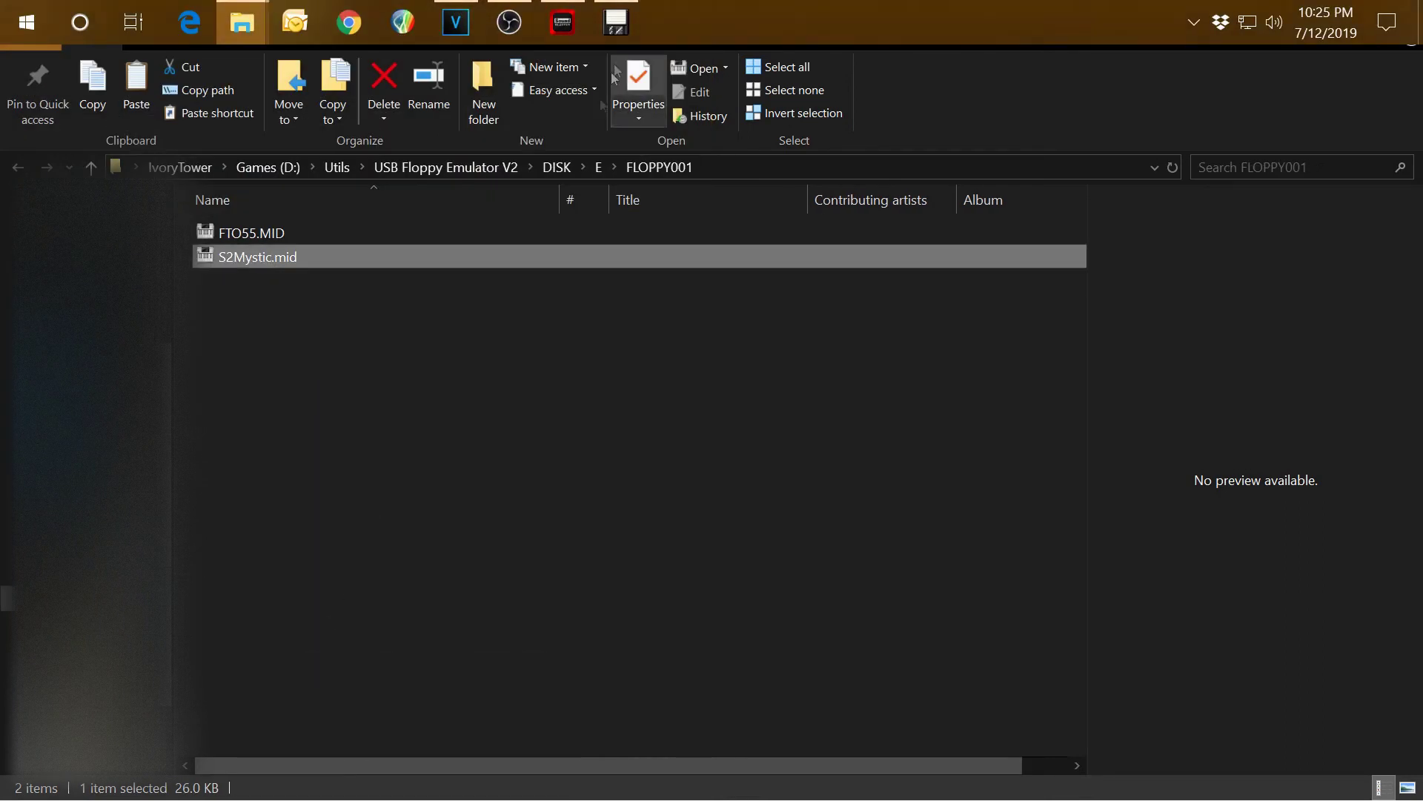
{"action": "right_click", "coordinate": [340, 374]}
{"action": "left_click", "coordinate": [413, 523]}
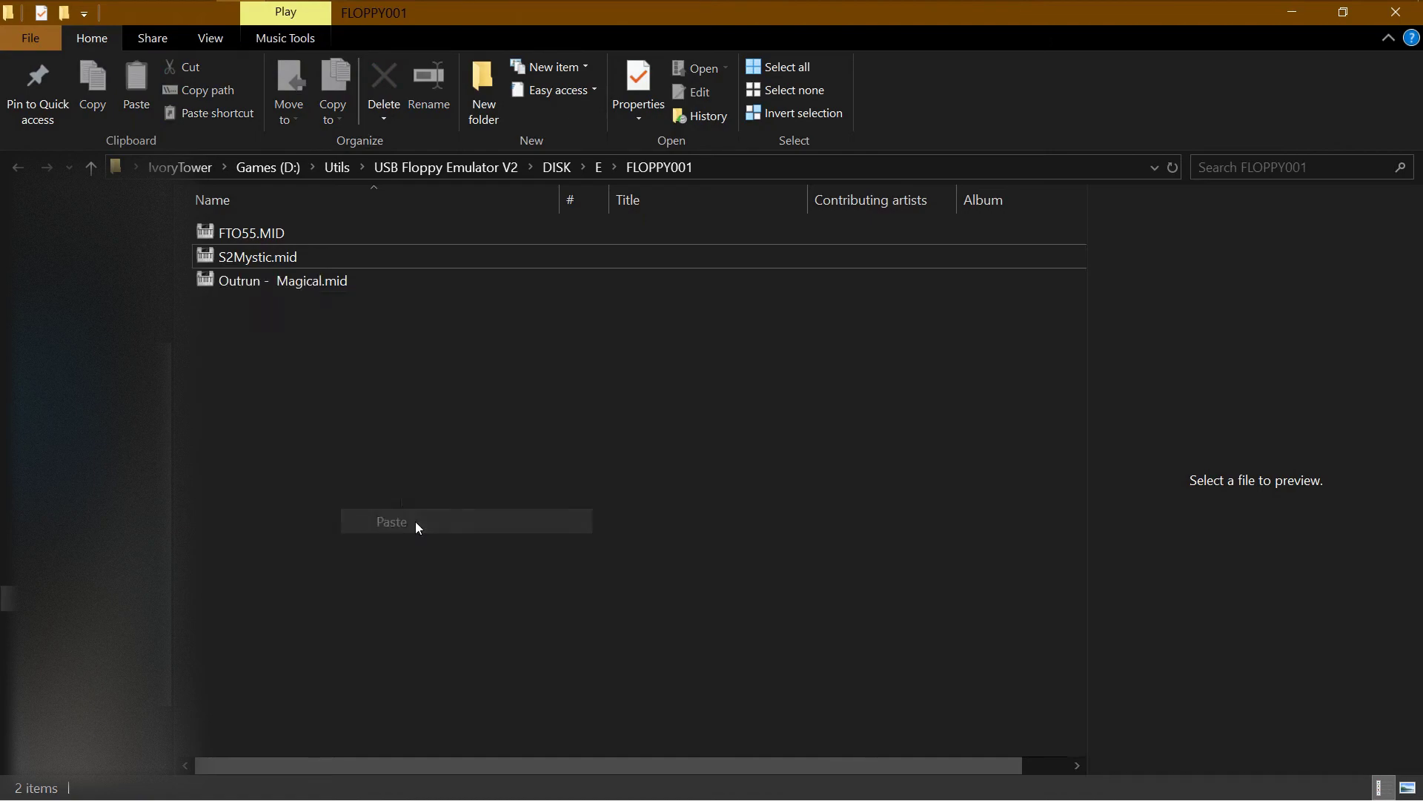
{"action": "left_click", "coordinate": [385, 381]}
- Save partition 001, which fails with a file-not-found error on the Outrun file, then dismiss it
{"action": "left_click", "coordinate": [616, 22]}
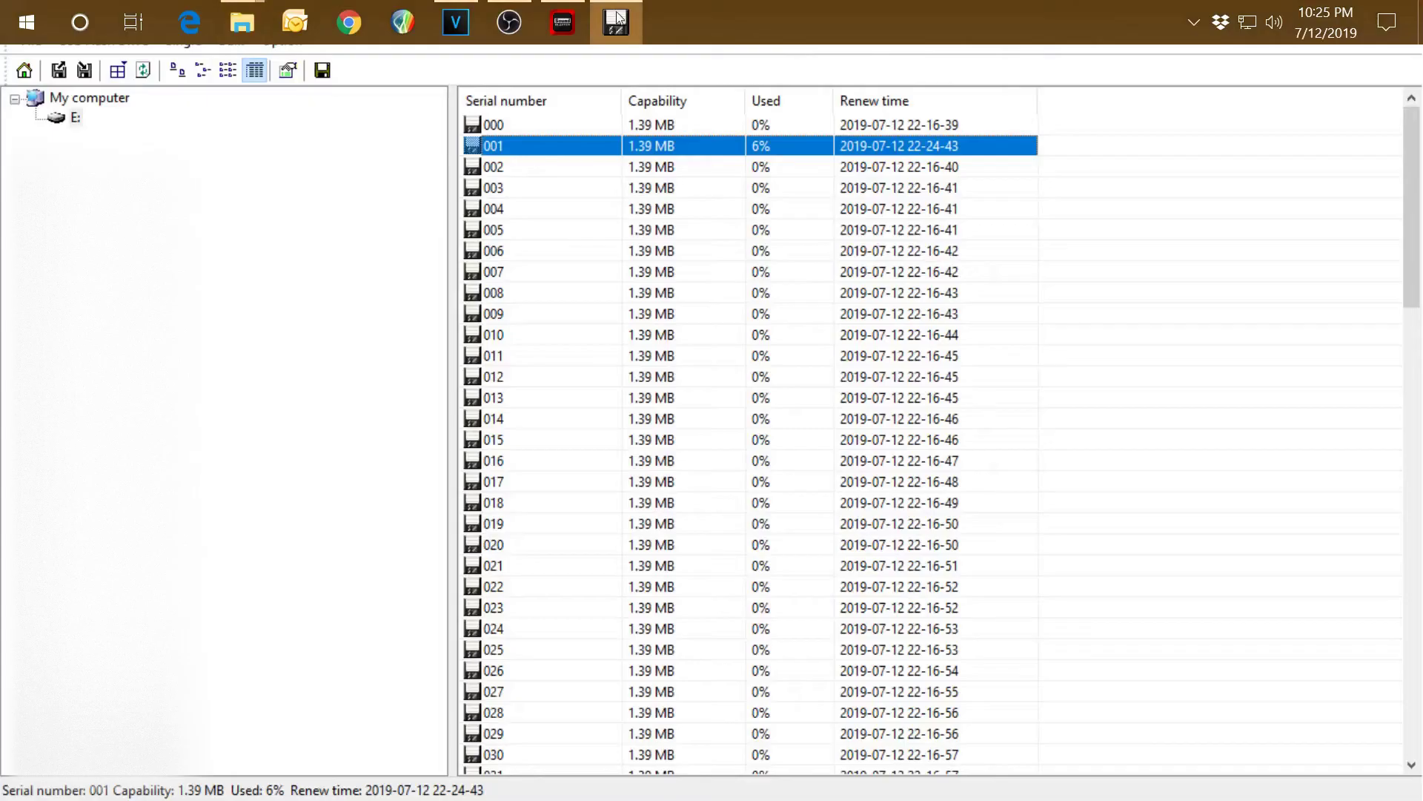
{"action": "right_click", "coordinate": [545, 156]}
{"action": "left_click", "coordinate": [581, 184]}
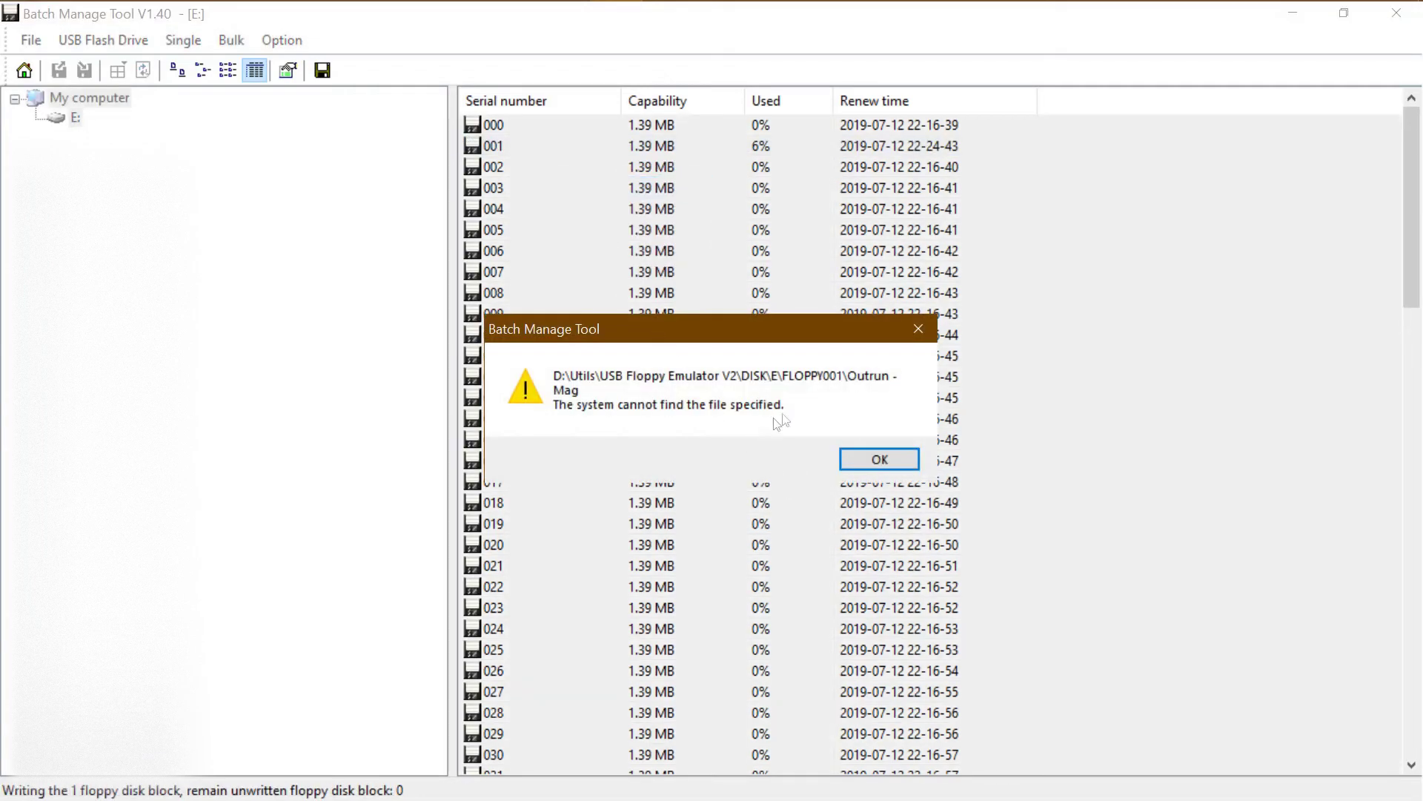
{"action": "left_click", "coordinate": [869, 462]}
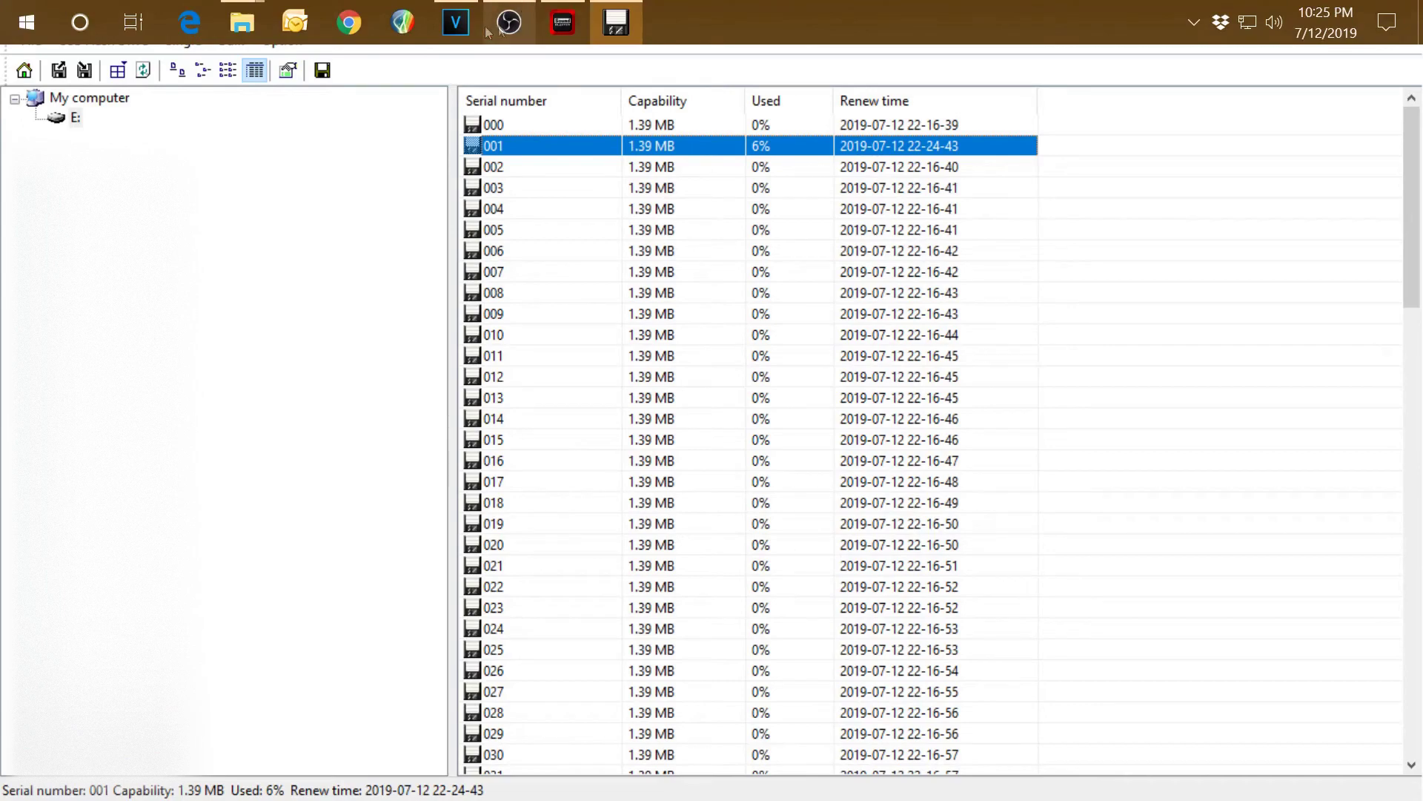
- Return to the FLOPPY001 window and select Outrun - Magical.mid
{"action": "mouse_move", "coordinate": [242, 16]}
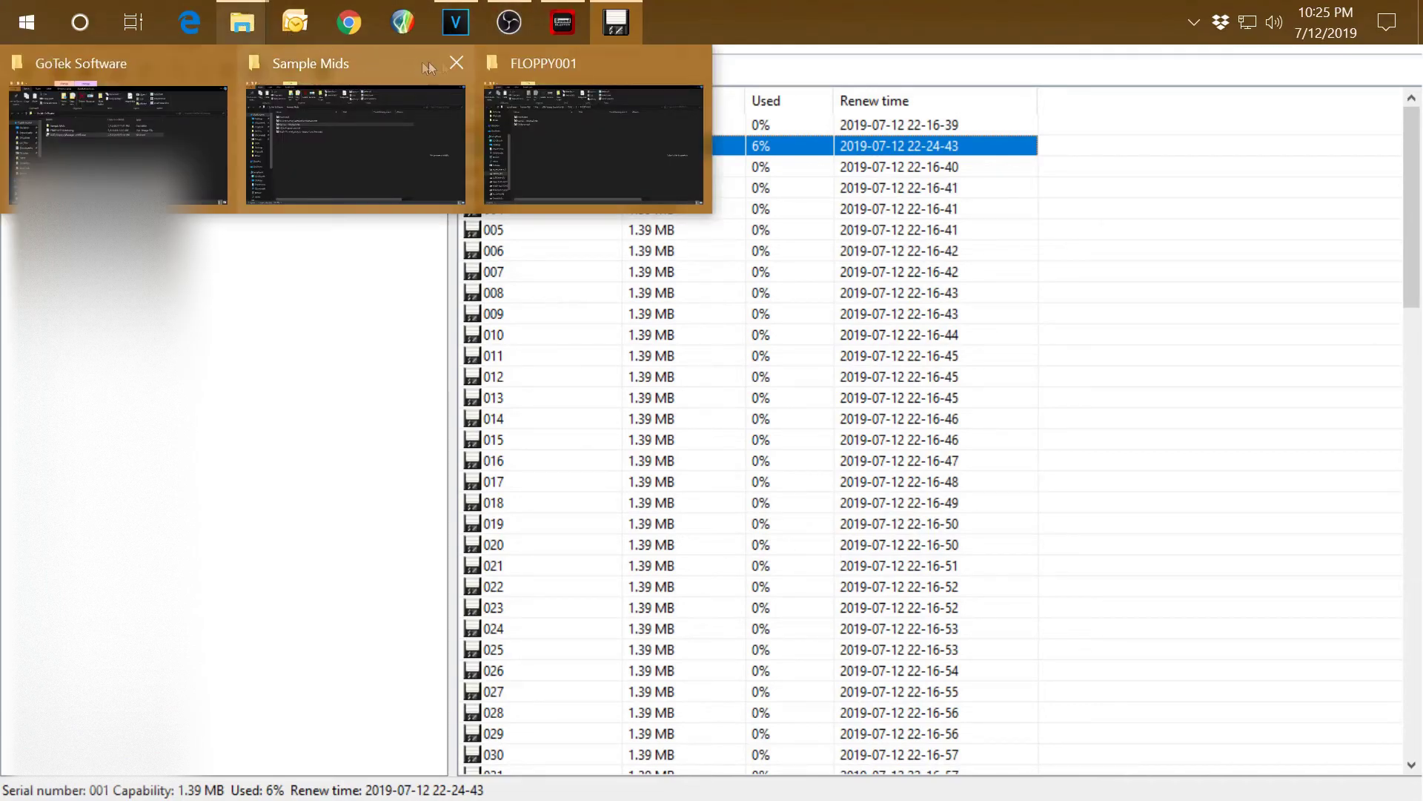
{"action": "left_click", "coordinate": [614, 63]}
{"action": "left_click", "coordinate": [314, 263]}
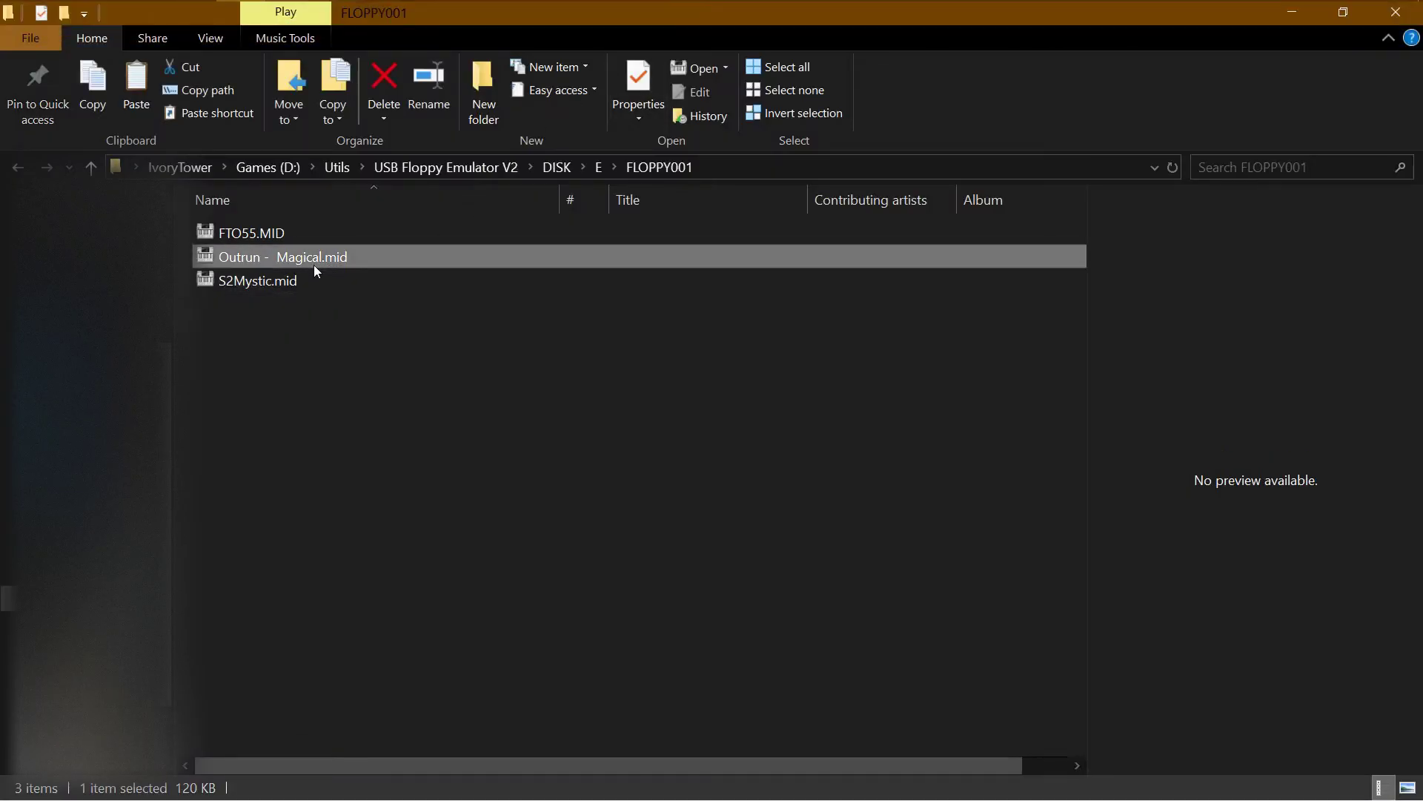
- Rename Outrun - Magical.mid to Outrun.mid, then recheck the name and leave it unchanged
{"action": "left_click", "coordinate": [314, 264]}
{"action": "key", "text": "Right"}
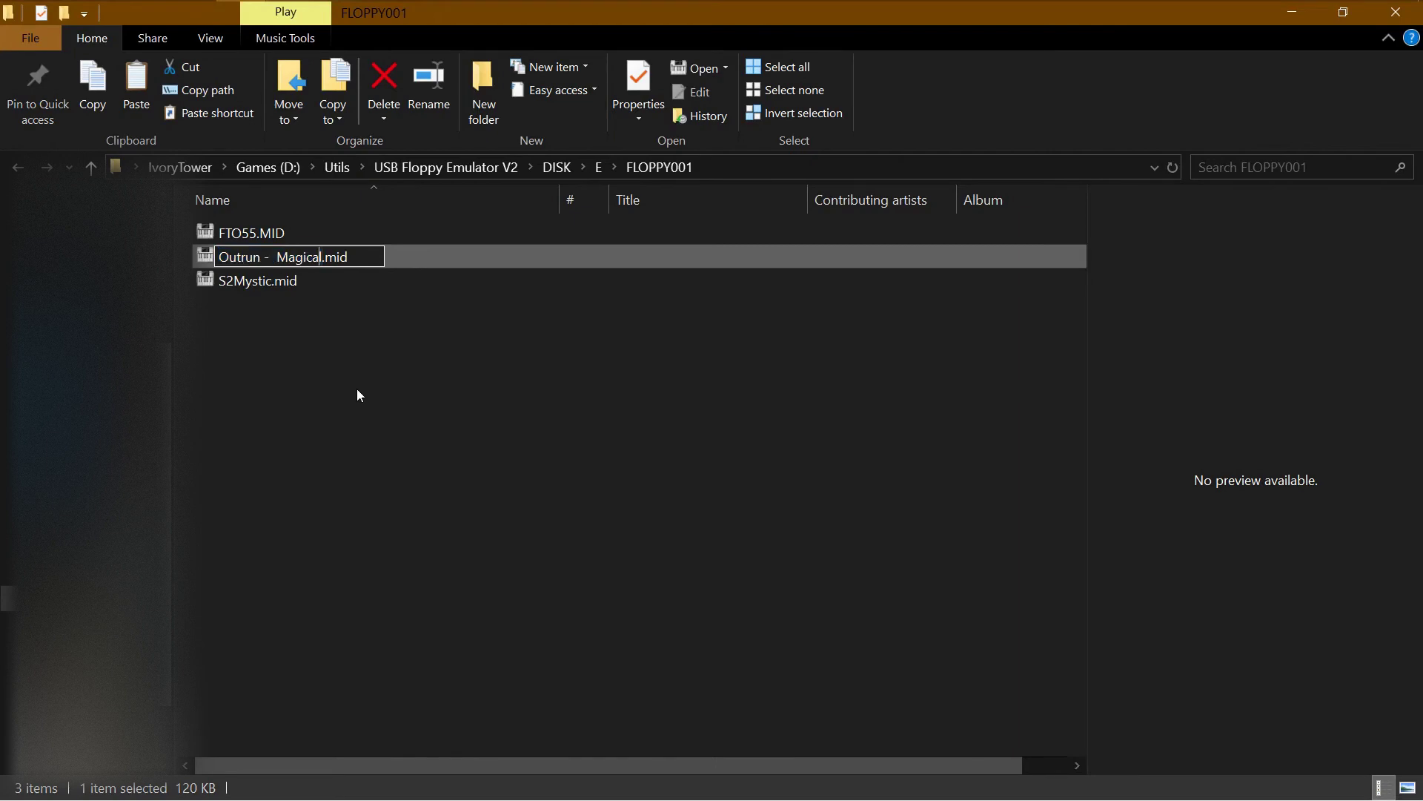
{"action": "key", "text": "BackSpace"}
{"action": "key", "text": "BackSpace"}
{"action": "key", "text": "BackSpace"}
{"action": "key", "text": "BackSpace"}
{"action": "key", "text": "BackSpace"}
{"action": "key", "text": "BackSpace"}
{"action": "key", "text": "BackSpace"}
{"action": "key", "text": "BackSpace"}
{"action": "key", "text": "BackSpace"}
{"action": "key", "text": "BackSpace"}
{"action": "key", "text": "BackSpace"}
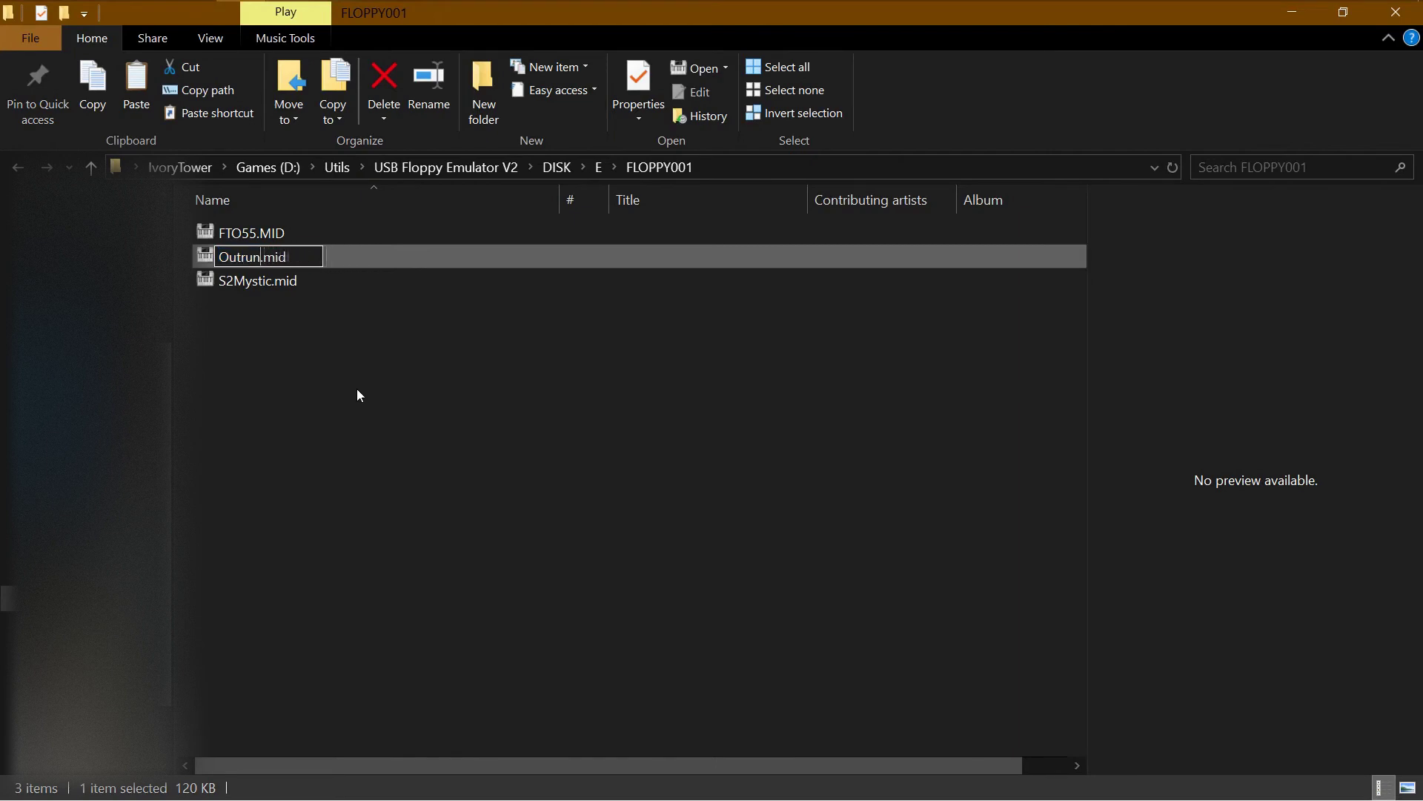
{"action": "key", "text": "BackSpace"}
{"action": "key", "text": "BackSpace"}
{"action": "key", "text": "BackSpace"}
{"action": "key", "text": "BackSpace"}
{"action": "key", "text": "BackSpace"}
{"action": "key", "text": "BackSpace"}
{"action": "type", "text": "Ou"}
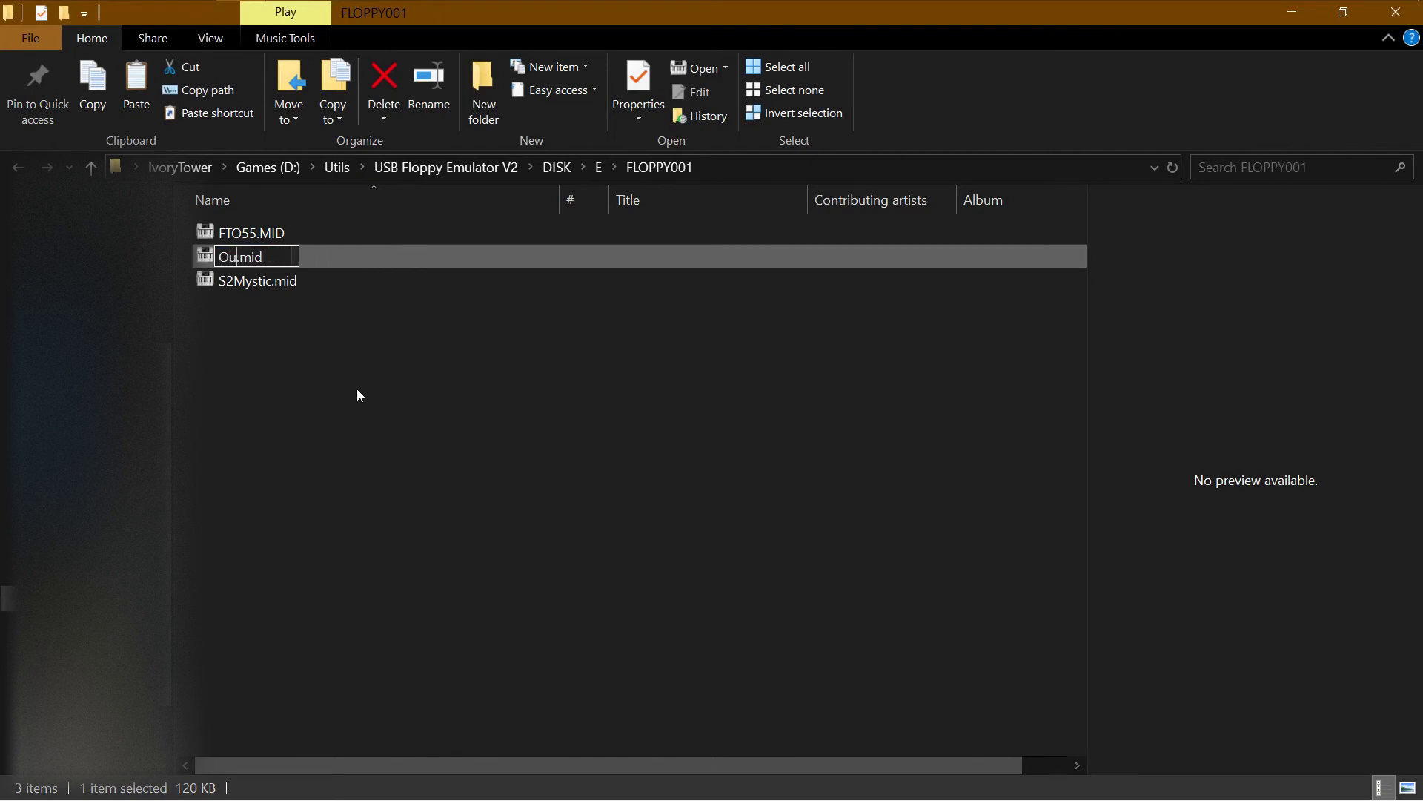
{"action": "type", "text": "trun"}
{"action": "key", "text": "Return"}
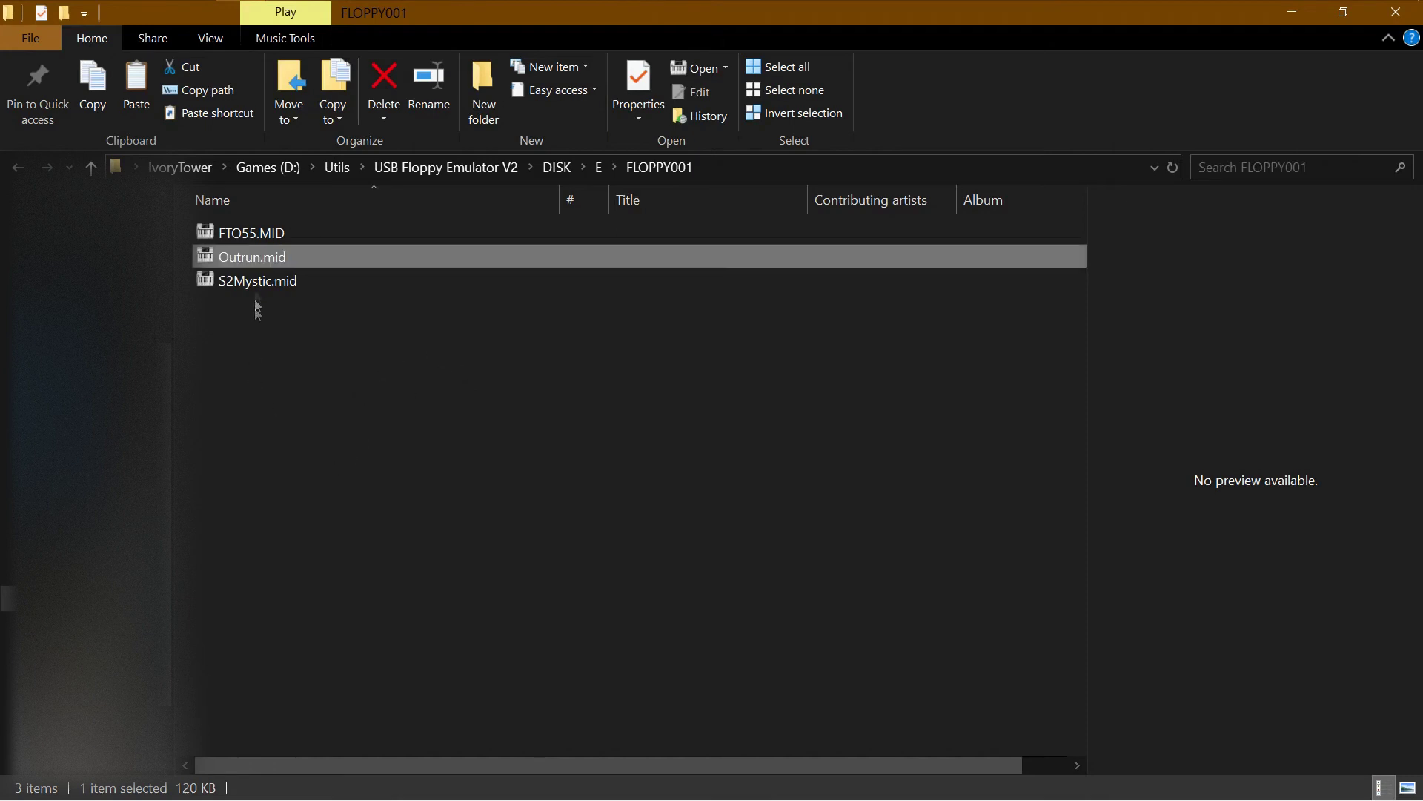
{"action": "left_click", "coordinate": [224, 261]}
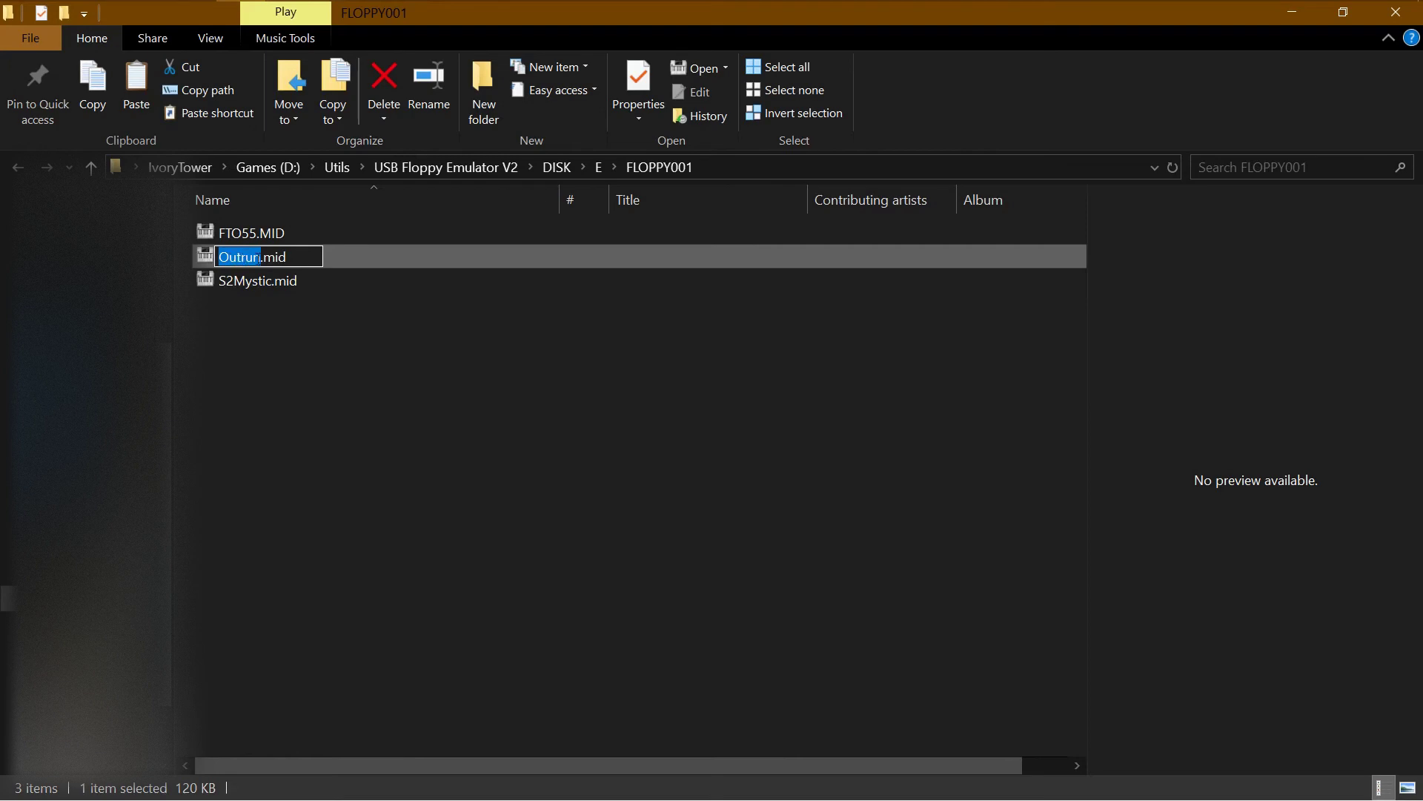
{"action": "key", "text": "Return"}
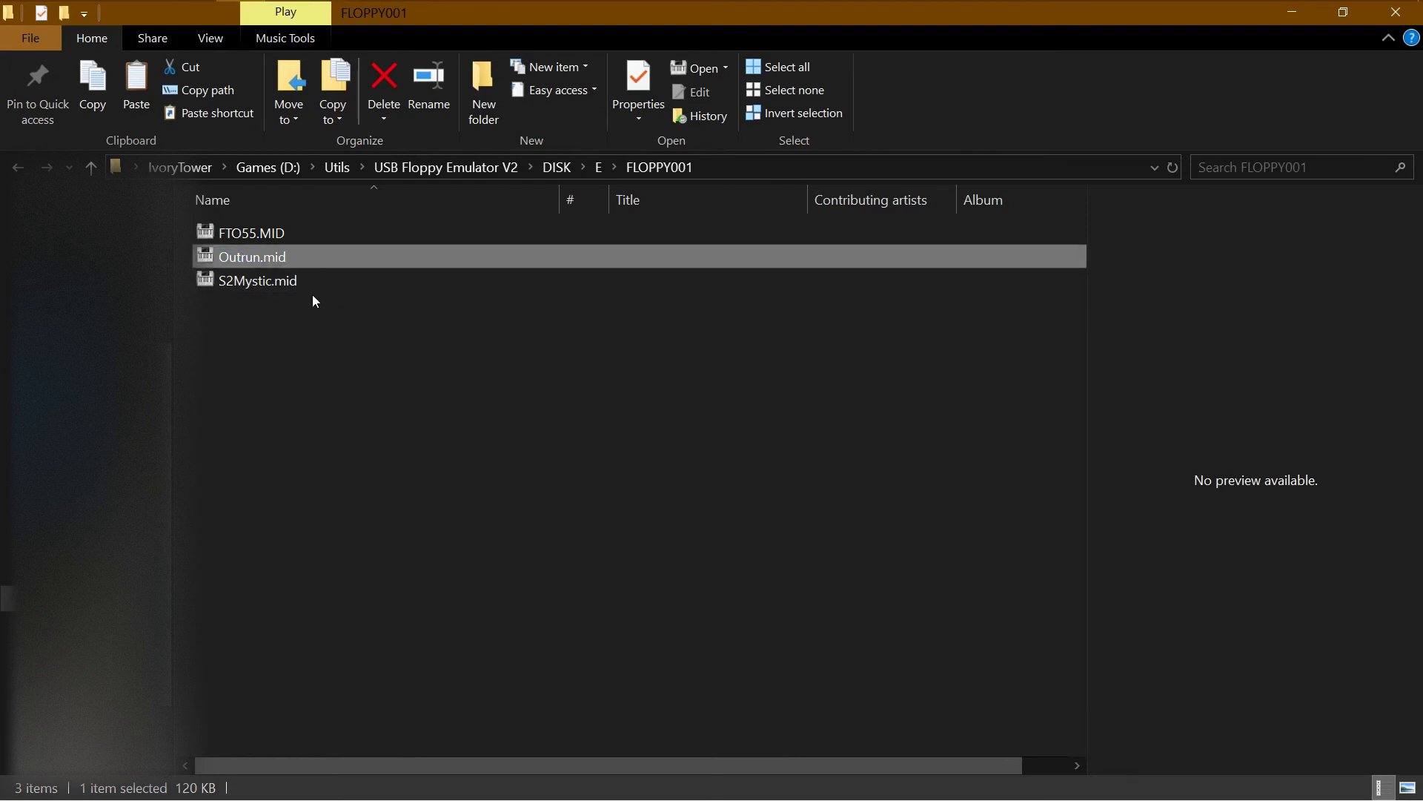
- Save the renamed MIDI files into partition 001 and check it now reads 15% used
{"action": "mouse_move", "coordinate": [558, 6]}
{"action": "left_click", "coordinate": [616, 22]}
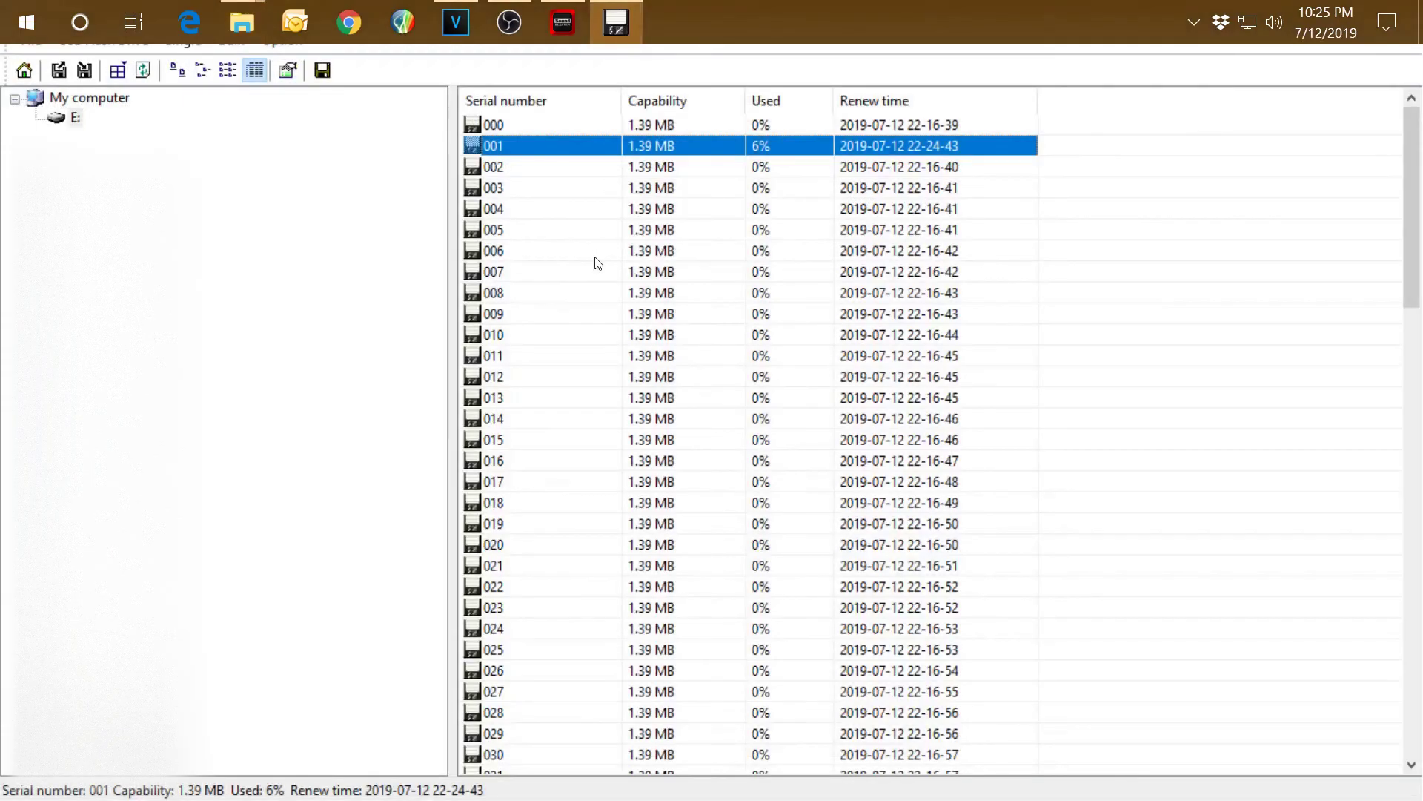
{"action": "right_click", "coordinate": [579, 149]}
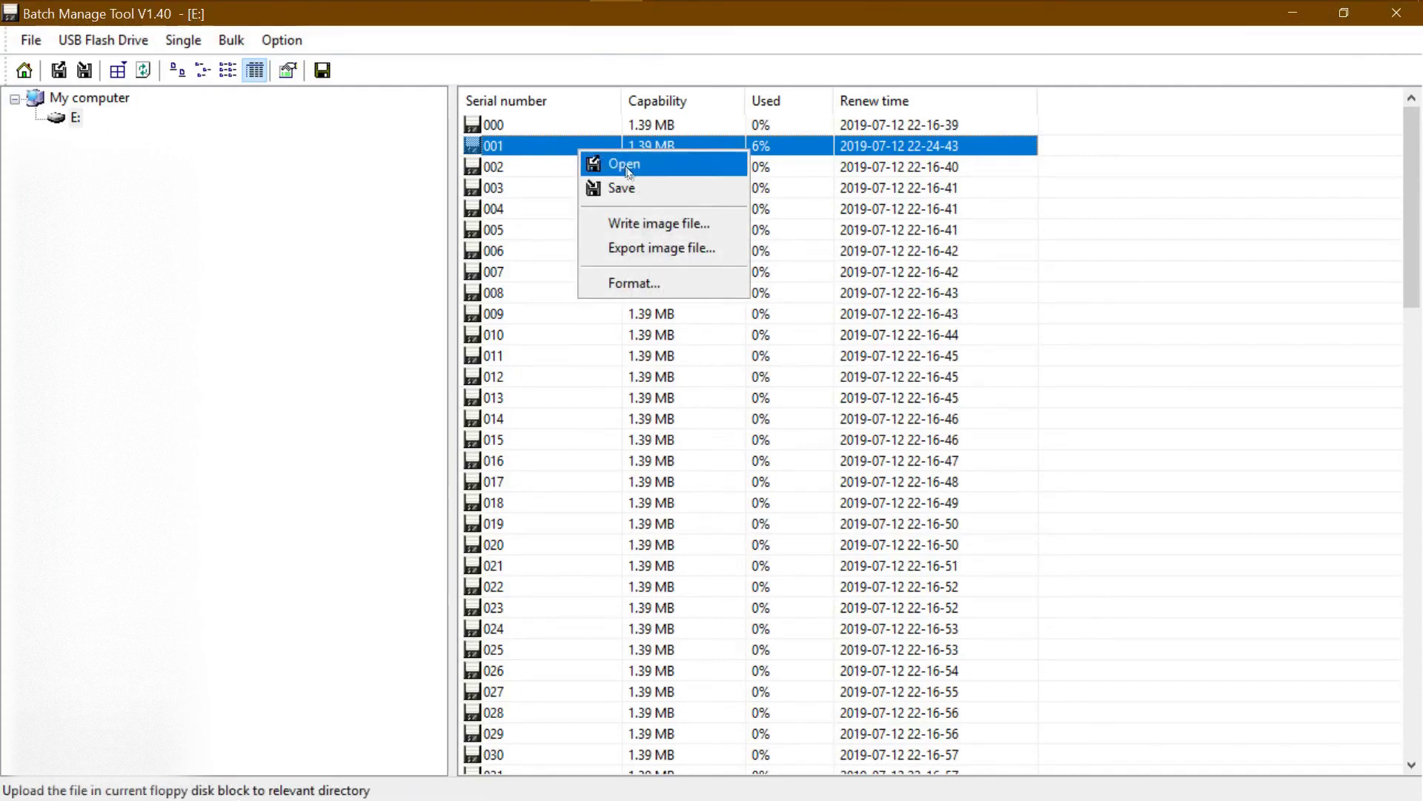
{"action": "left_click", "coordinate": [629, 189]}
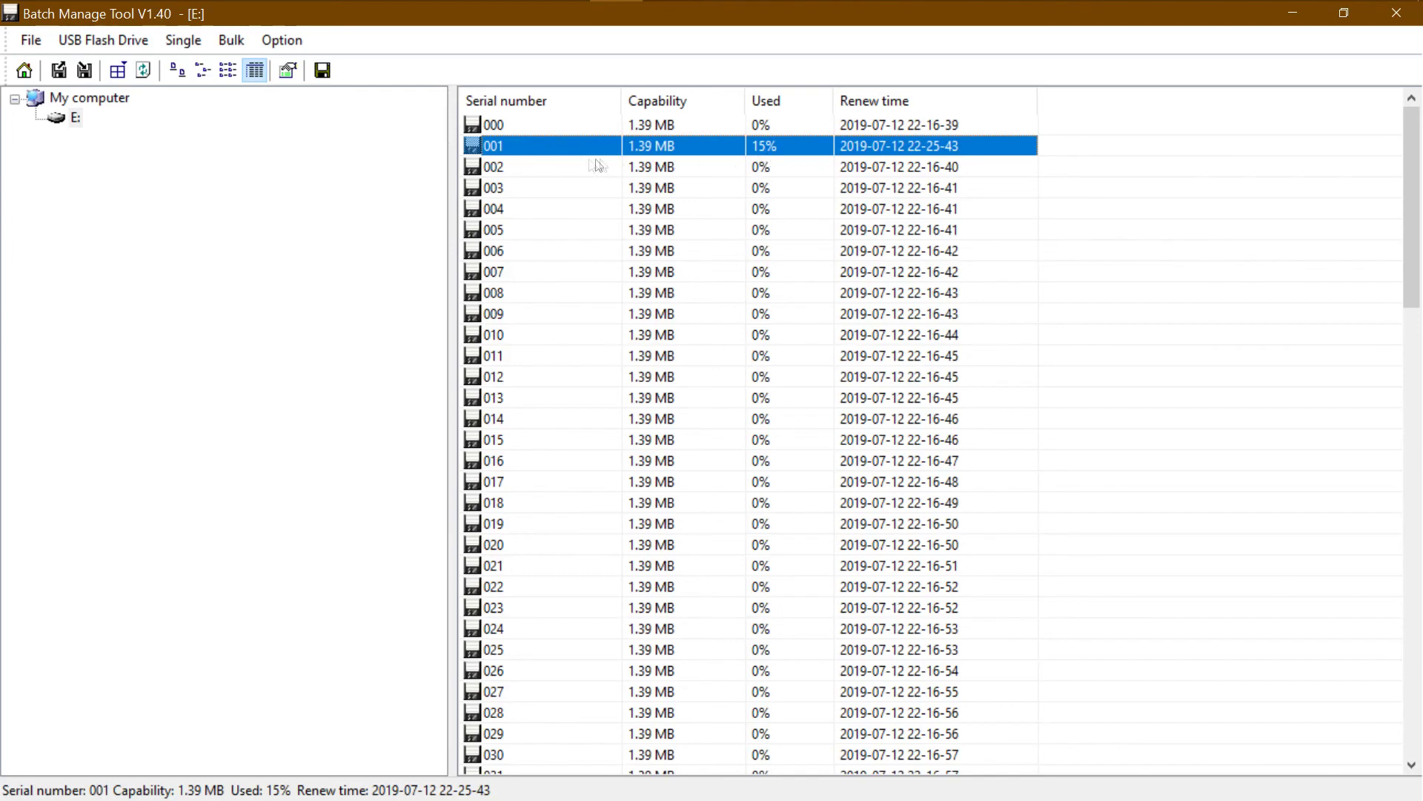
{"action": "scroll", "coordinate": [588, 401], "scroll_direction": "down", "scroll_amount": 9}
{"action": "scroll", "coordinate": [586, 422], "scroll_direction": "down", "scroll_amount": 14}
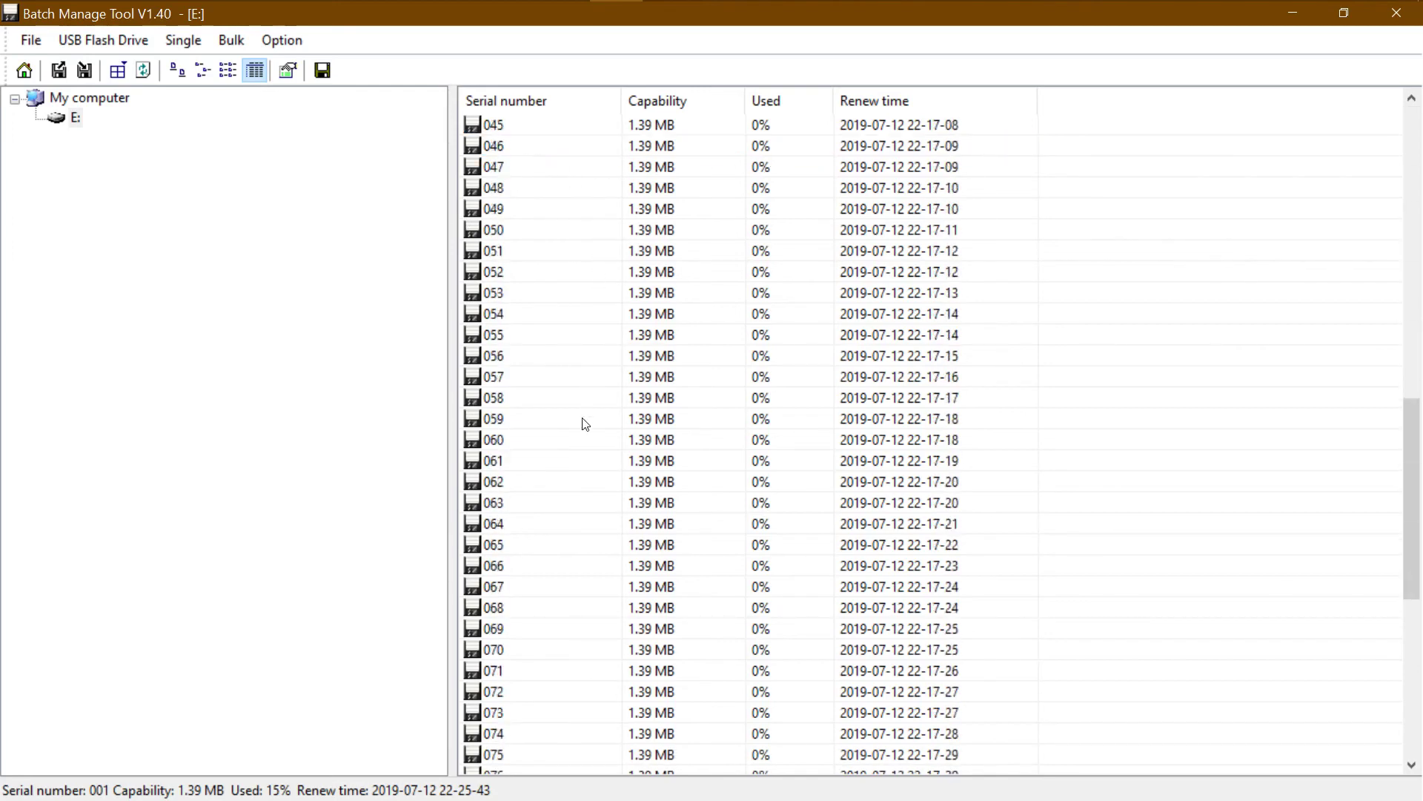
{"action": "scroll", "coordinate": [583, 469], "scroll_direction": "up", "scroll_amount": 15}
{"action": "scroll", "coordinate": [583, 469], "scroll_direction": "up", "scroll_amount": 8}
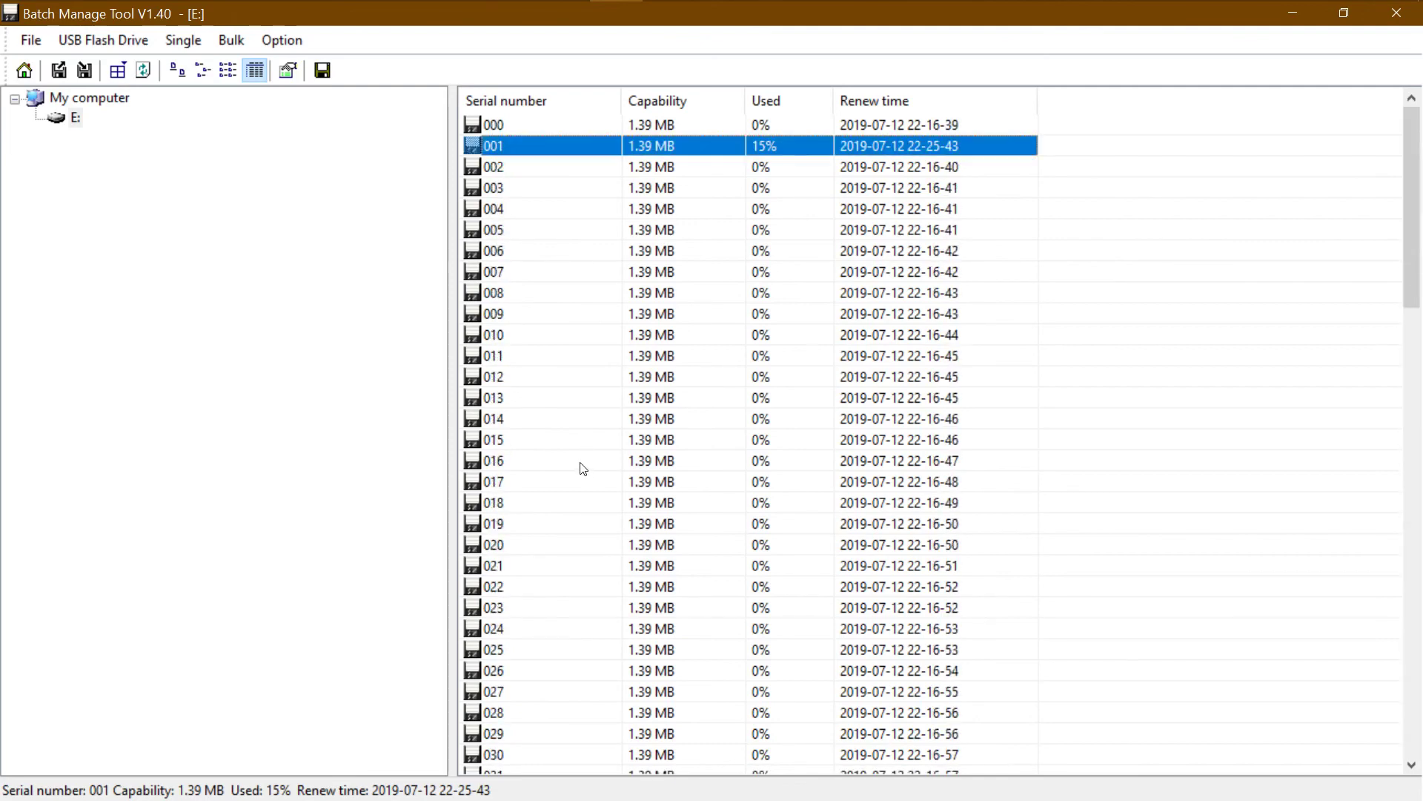